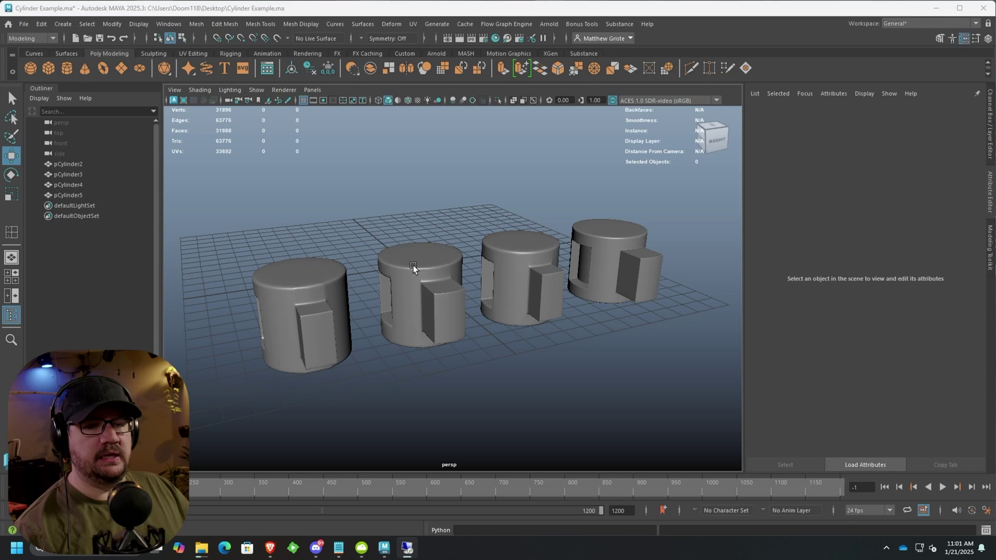
Step: Frame pCylinder2 and view its low-poly cage, then preview it smoothed from several angles
mouse_move(436, 327)
alt+mouse_down()
mouse_move(395, 306)
mouse_move(420, 282)
mouse_move(577, 250)
alt+mouse_up()
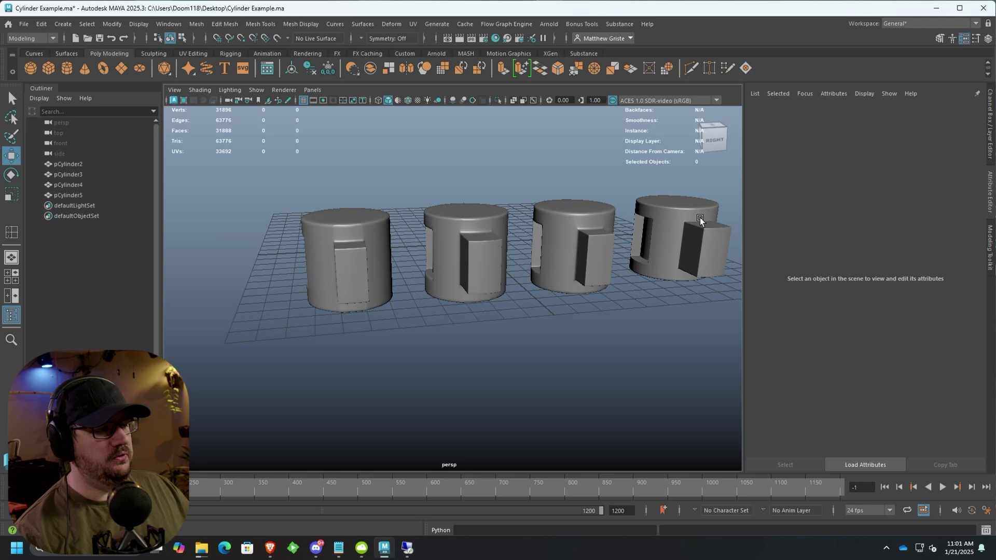
mouse_move(661, 239)
alt+mouse_down()
mouse_move(405, 280)
mouse_move(456, 272)
alt+mouse_up()
click(404, 281)
key(f)
key(1)
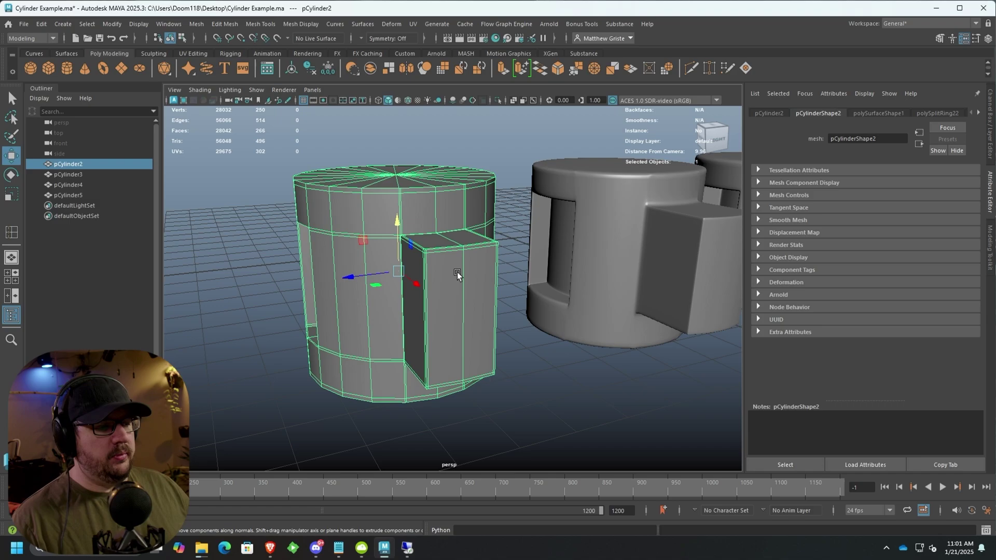
scroll(457, 272, up, 4)
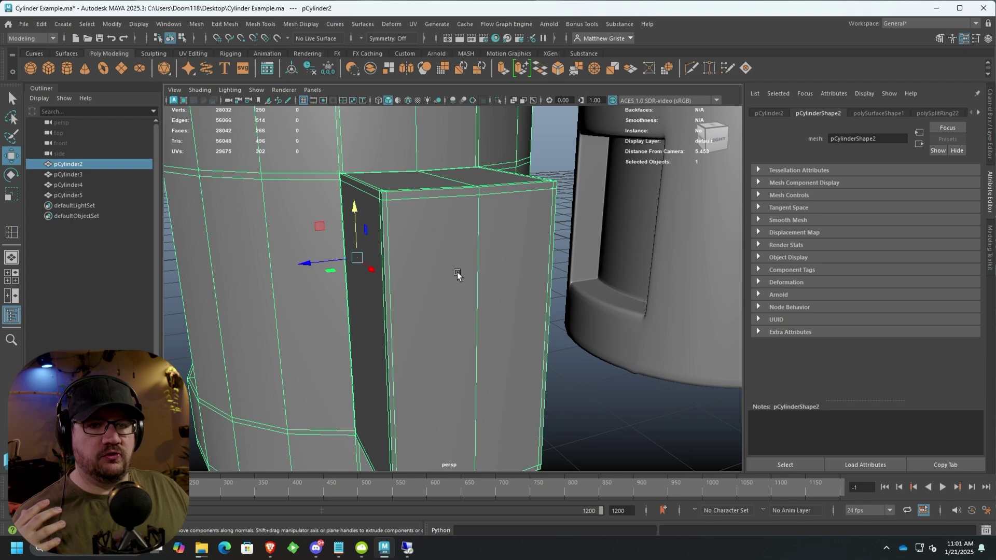
alt+drag(308, 304, 354, 340)
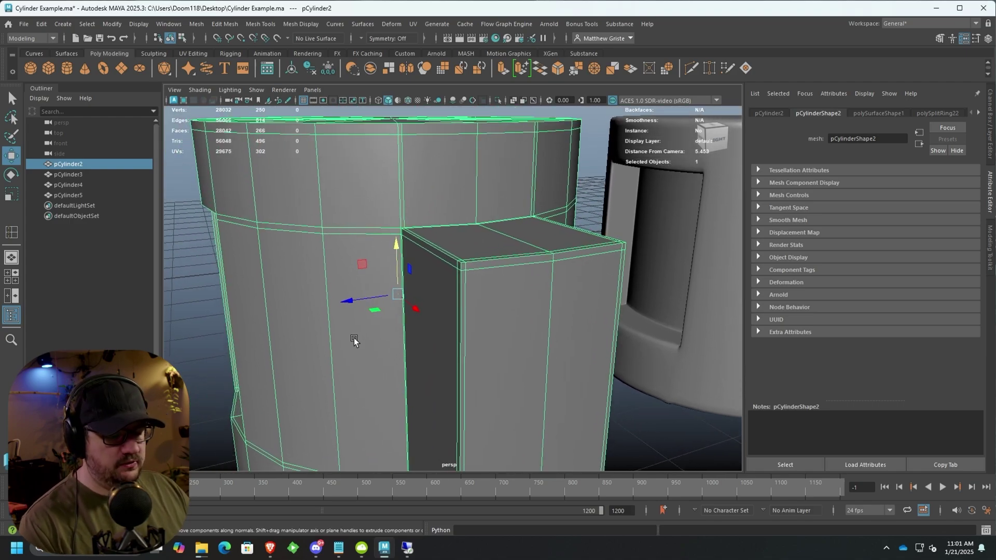
key(3)
scroll(354, 341, down, 2)
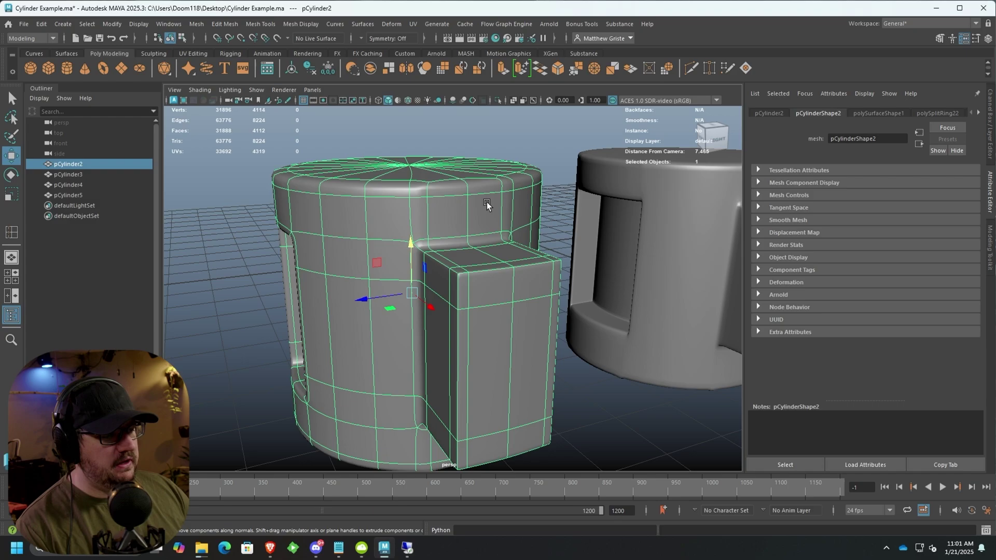
alt+drag(492, 206, 250, 232)
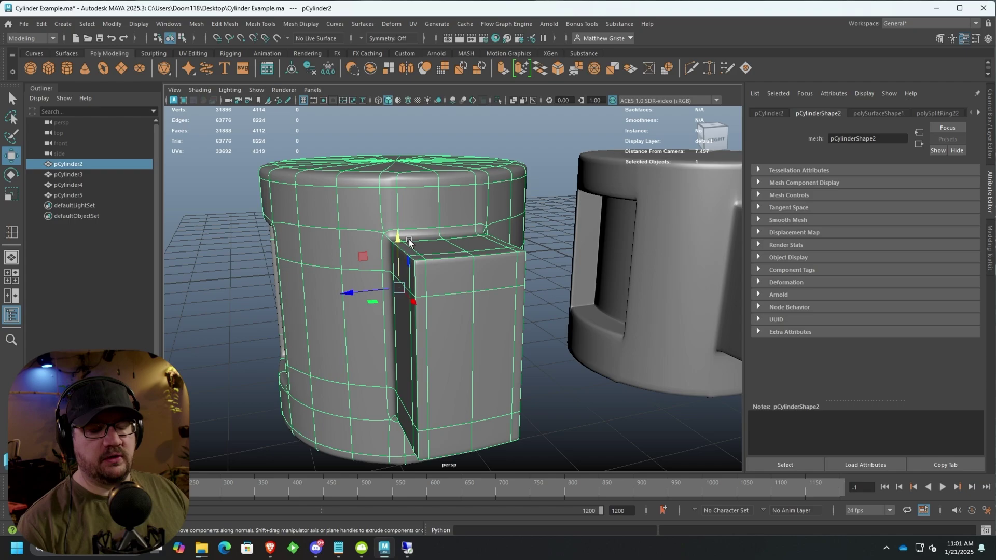
scroll(389, 206, up, 3)
Step: Reselect and frame pCylinder2, then return it to the unsmoothed cage view
alt+middle_drag(378, 193, 499, 196)
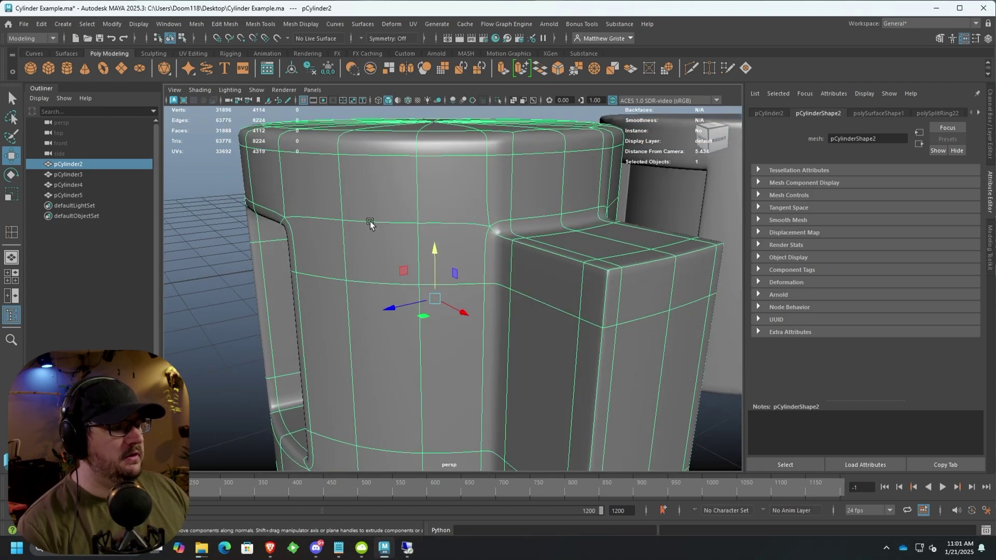
click(226, 257)
scroll(260, 249, up, 2)
alt+drag(491, 254, 393, 277)
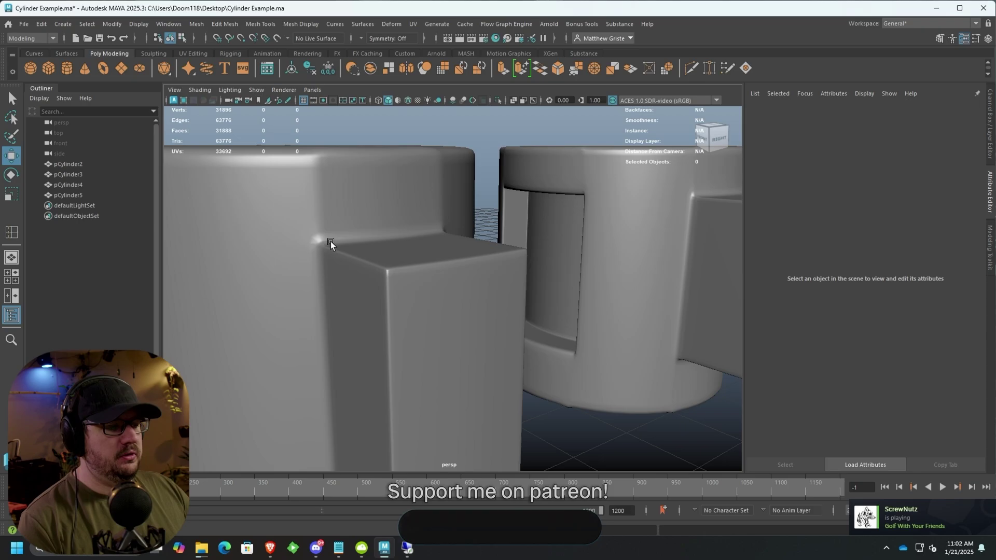
click(284, 247)
key(f)
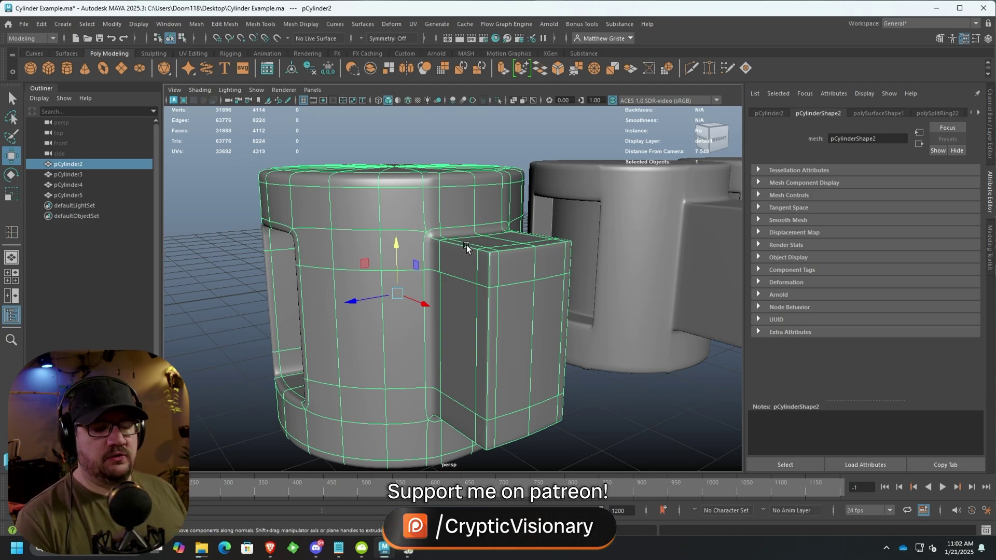
key(1)
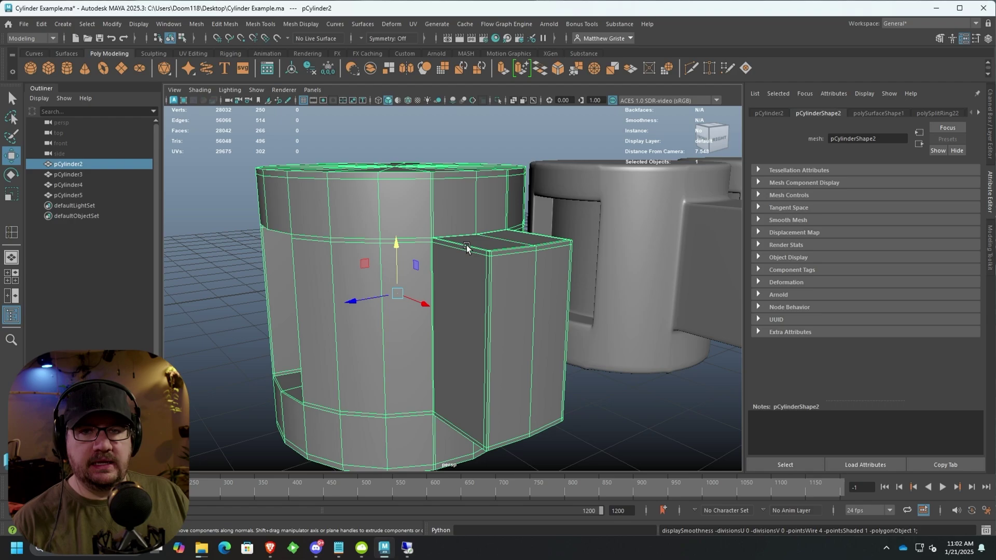
click(566, 240)
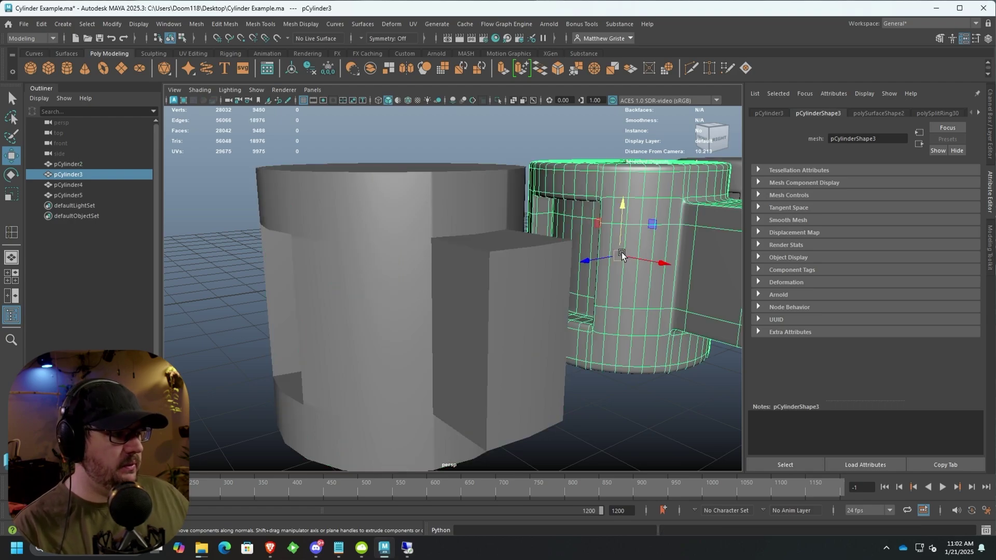
key(f)
scroll(525, 273, up, 3)
alt+drag(533, 272, 484, 274)
scroll(530, 271, down, 2)
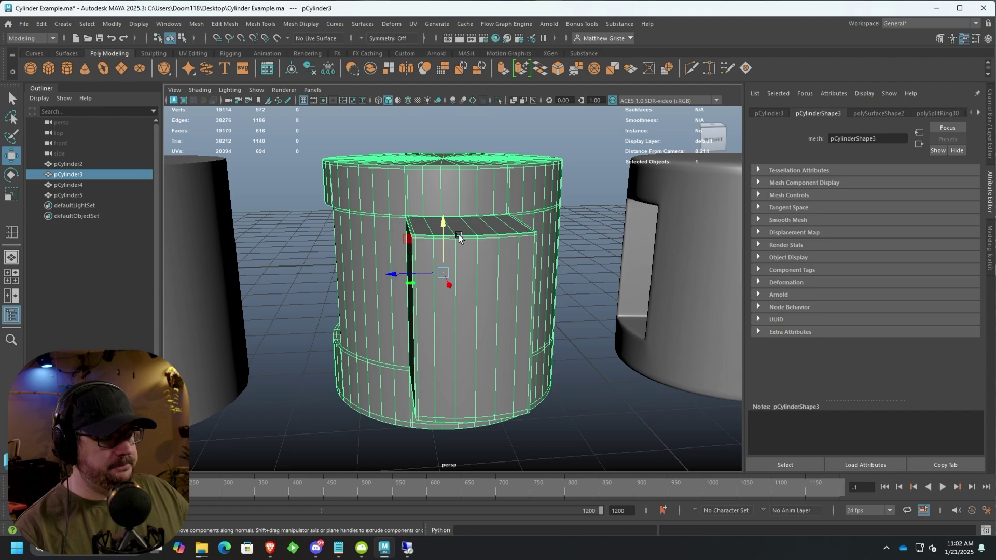
mouse_move(459, 238)
alt+mouse_down()
mouse_move(434, 213)
mouse_move(424, 244)
alt+mouse_up()
scroll(433, 211, up, 2)
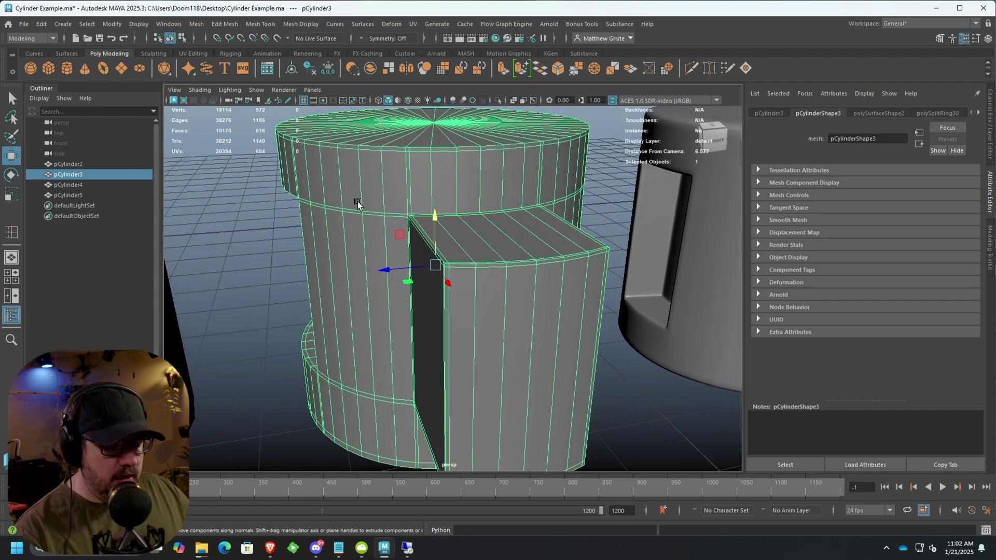
key(3)
scroll(433, 220, up, 2)
alt+drag(414, 210, 396, 172)
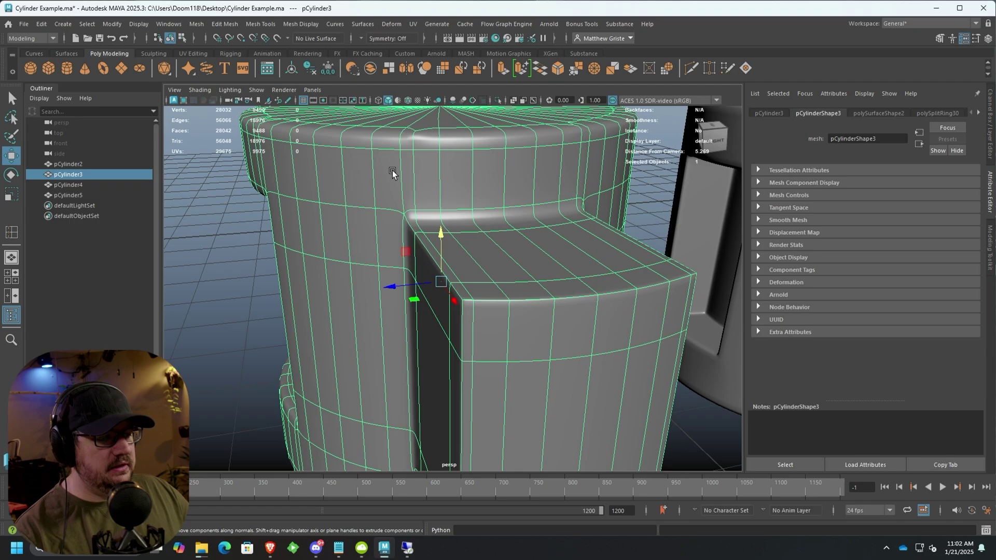
click(274, 259)
scroll(315, 251, up, 3)
alt+drag(316, 251, 319, 249)
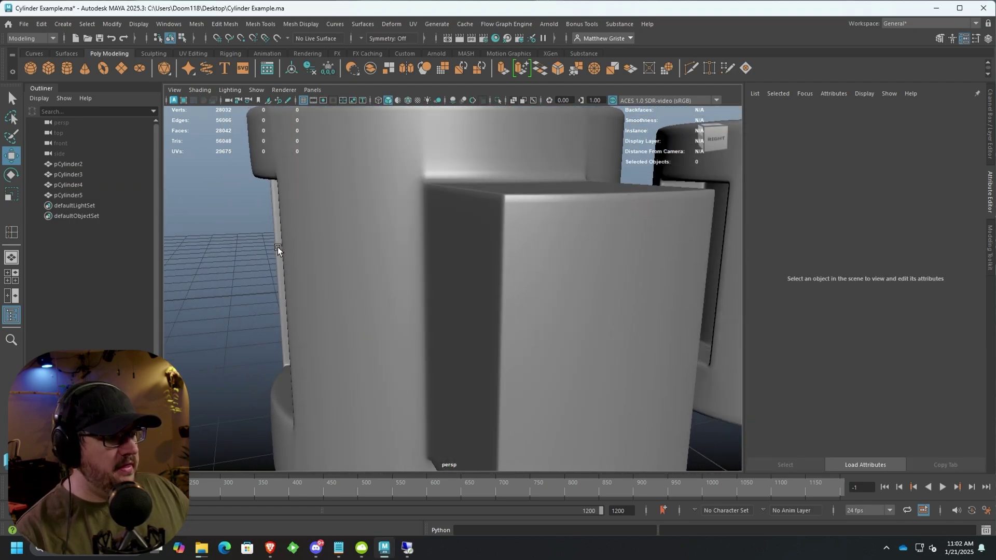
scroll(467, 248, up, 2)
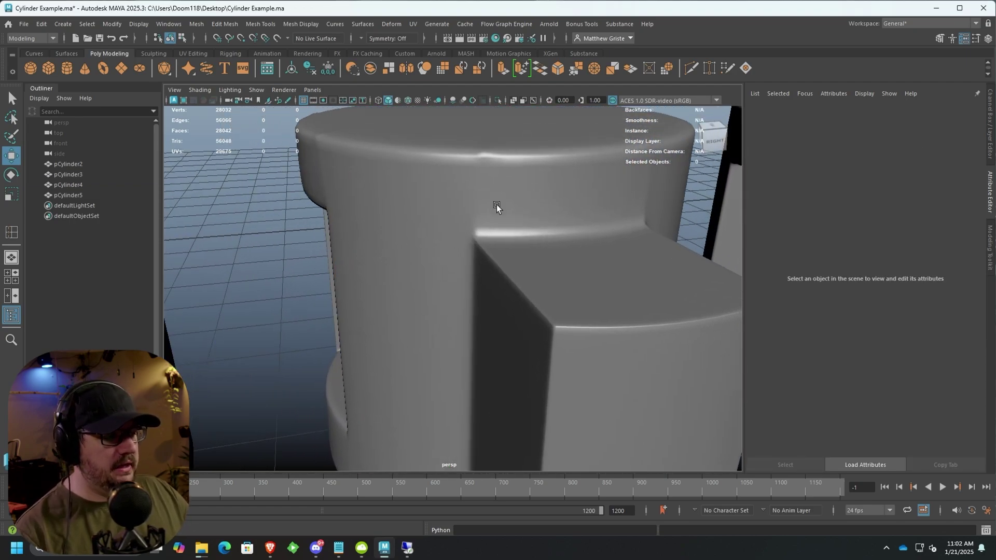
mouse_move(497, 207)
alt+mouse_down()
mouse_move(363, 207)
mouse_move(413, 197)
alt+mouse_up()
scroll(345, 138, down, 3)
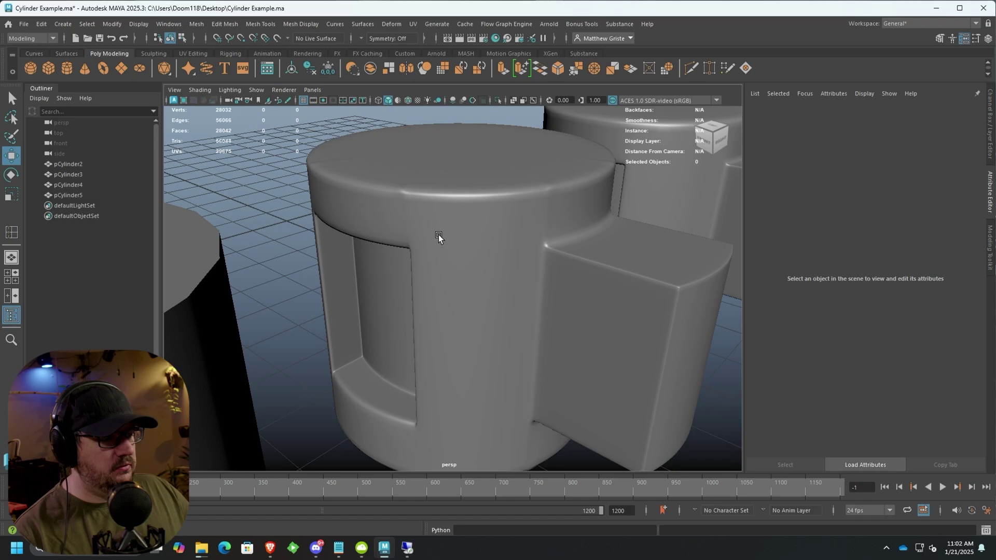
mouse_move(441, 234)
alt+mouse_down()
mouse_move(464, 251)
mouse_move(412, 247)
alt+mouse_up()
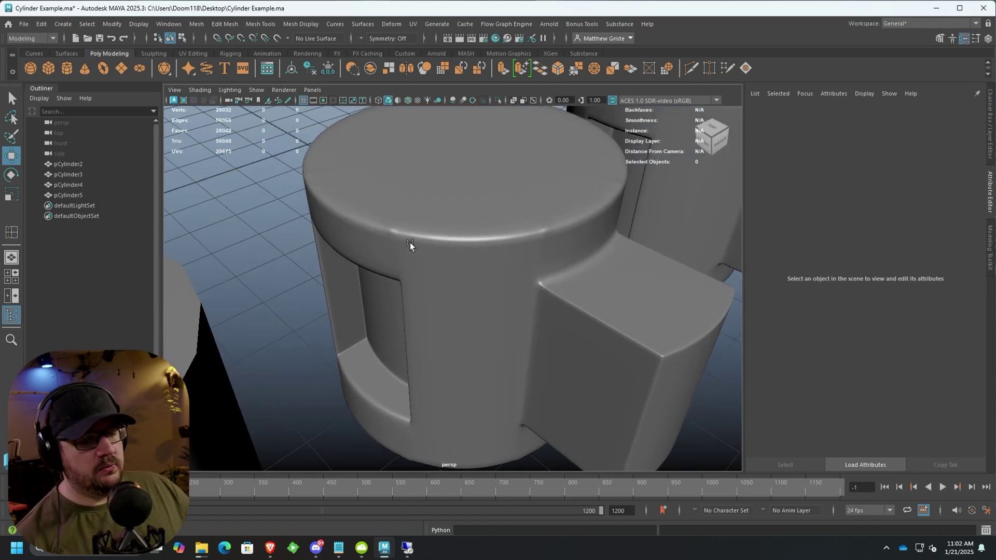
click(410, 246)
scroll(437, 258, up, 2)
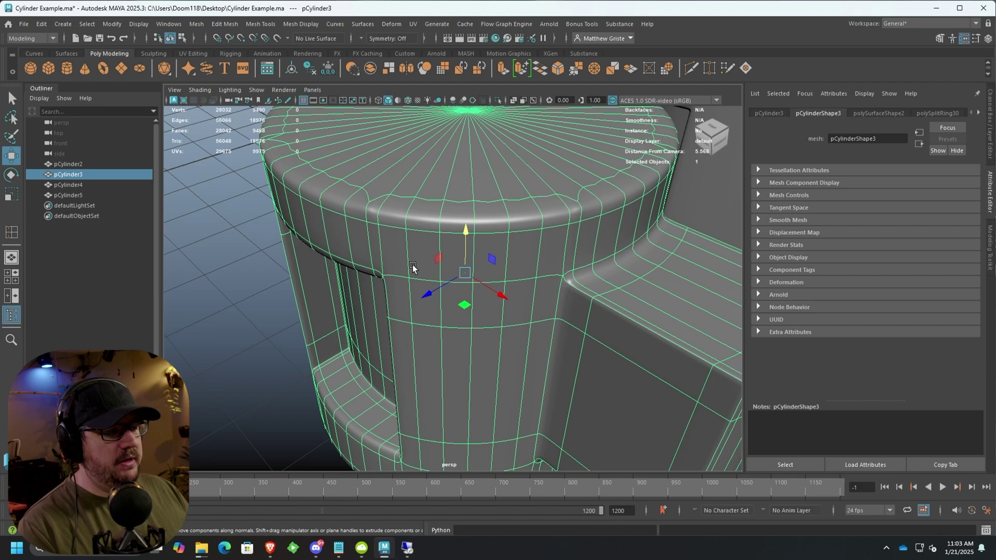
scroll(413, 265, down, 3)
mouse_move(413, 265)
alt+mouse_down()
mouse_move(467, 257)
mouse_move(491, 268)
alt+mouse_up()
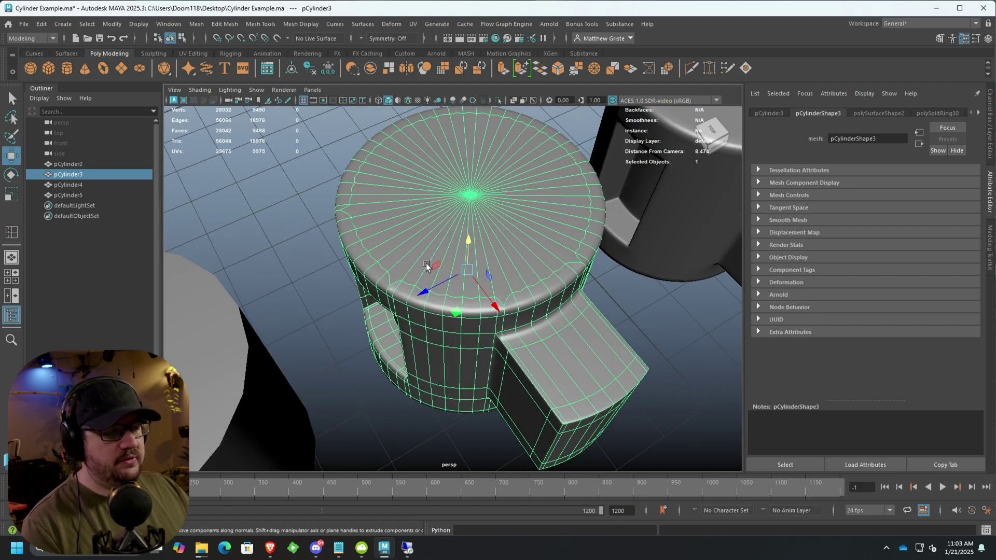
scroll(426, 267, up, 2)
alt+drag(426, 266, 526, 195)
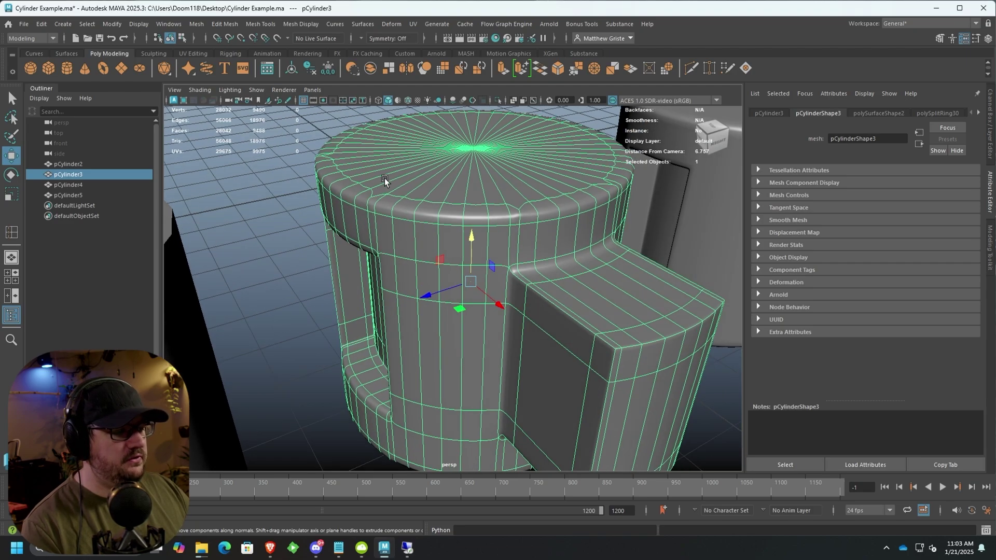
alt+drag(384, 179, 450, 239)
click(301, 239)
mouse_move(526, 236)
alt+mouse_down()
mouse_move(302, 238)
mouse_move(366, 230)
mouse_move(322, 211)
mouse_move(327, 178)
mouse_move(348, 229)
mouse_move(435, 246)
mouse_move(534, 231)
alt+mouse_up()
scroll(429, 261, down, 5)
scroll(436, 247, up, 5)
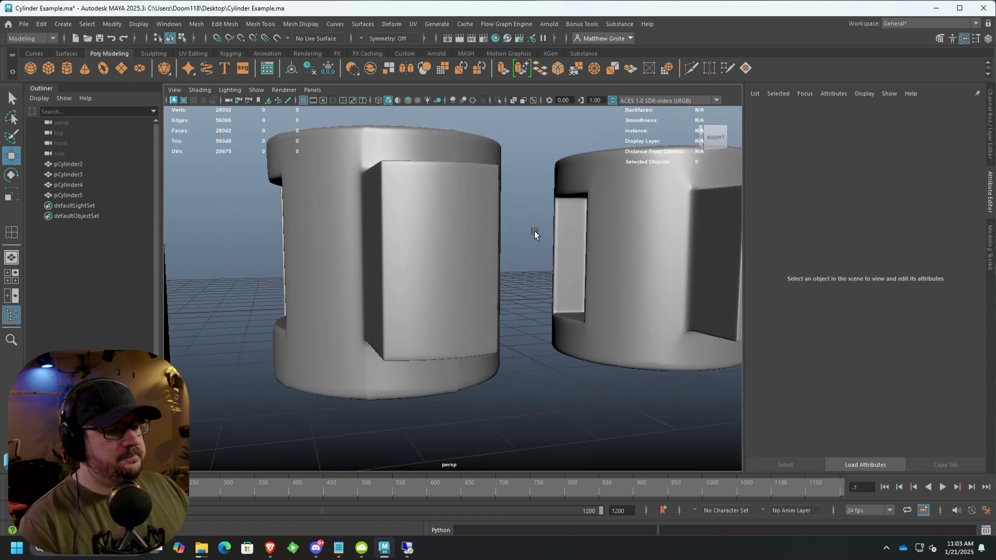
Step: Select pCylinder4 and orbit around its raised door panel to inspect the cage edges
click(556, 256)
scroll(541, 344, down, 3)
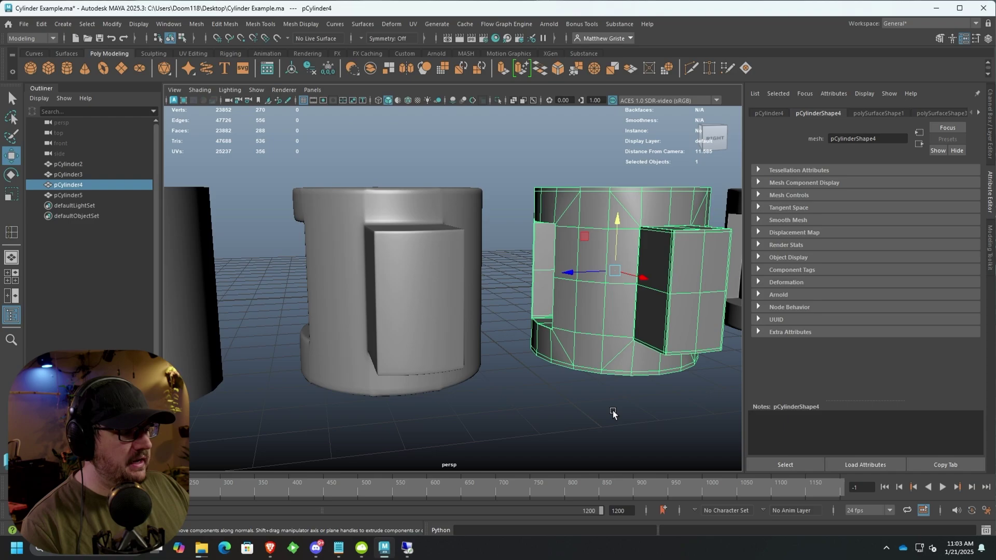
alt+drag(614, 411, 487, 402)
scroll(487, 403, up, 3)
alt+drag(494, 339, 358, 384)
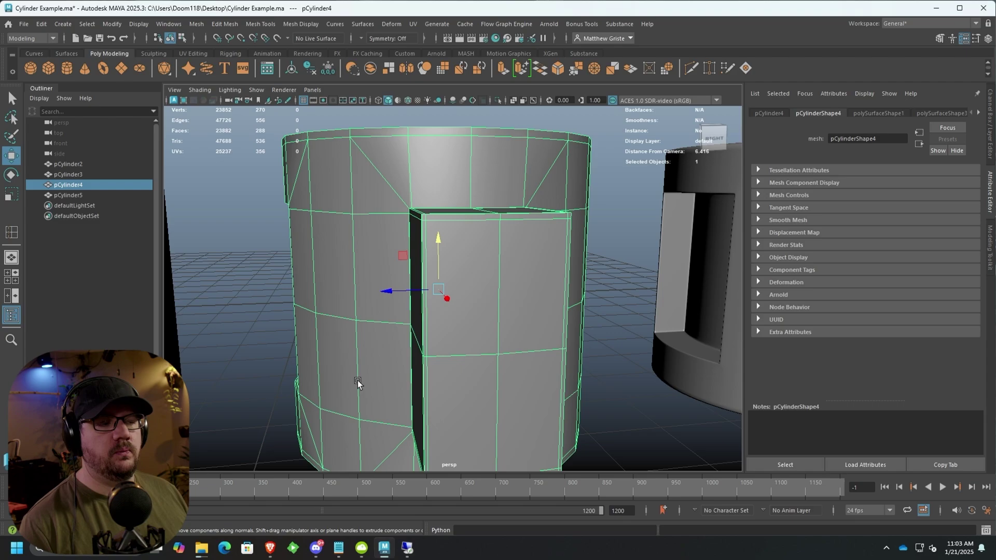
scroll(357, 380, up, 2)
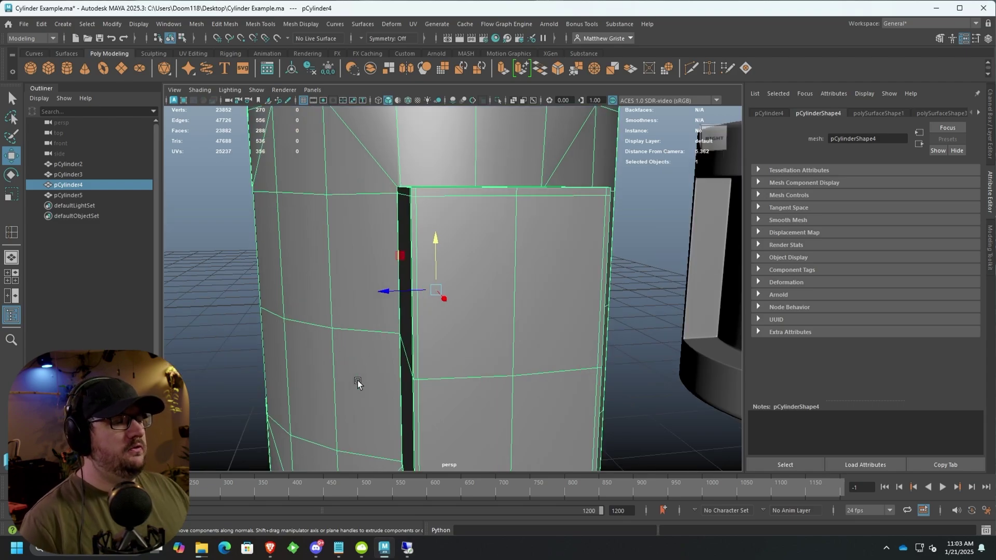
mouse_move(363, 227)
alt+mouse_down()
mouse_move(418, 240)
mouse_move(379, 239)
mouse_move(457, 226)
alt+mouse_up()
scroll(397, 233, down, 3)
scroll(366, 239, up, 3)
scroll(366, 239, down, 3)
scroll(376, 245, up, 3)
scroll(416, 223, down, 1)
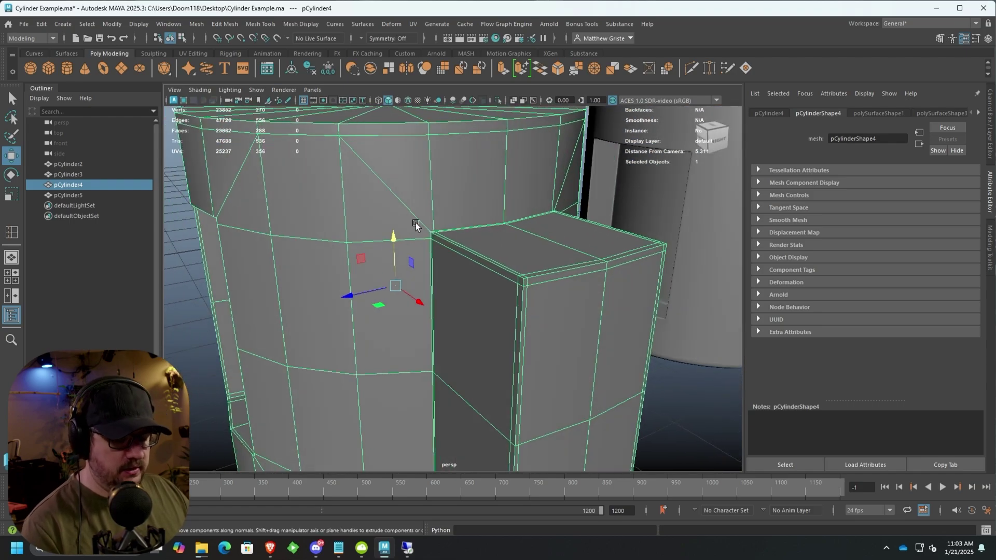
scroll(416, 222, down, 2)
click(247, 287)
scroll(456, 282, up, 3)
mouse_move(454, 283)
alt+mouse_down()
mouse_move(440, 227)
mouse_move(391, 222)
alt+mouse_up()
alt+drag(477, 232, 435, 266)
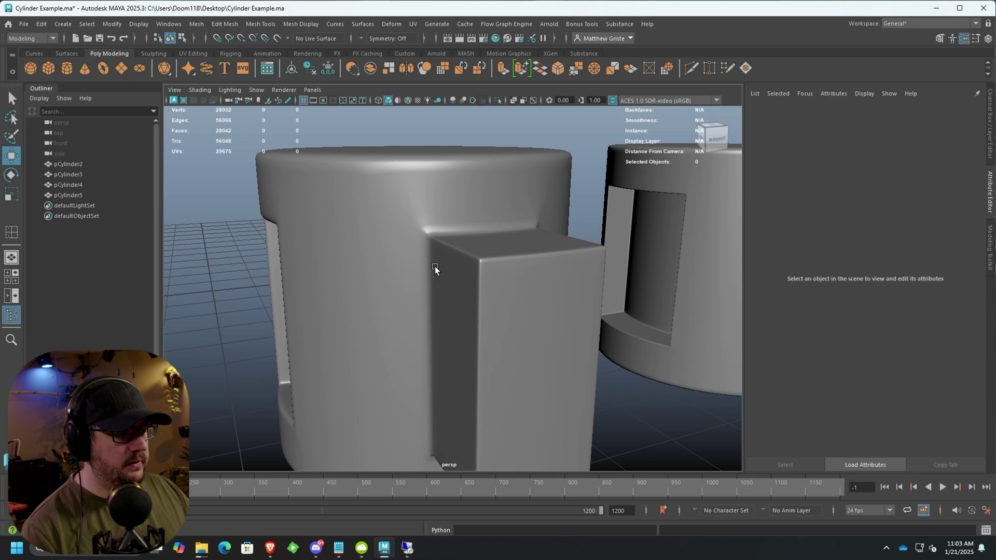
click(441, 255)
scroll(442, 256, up, 3)
scroll(414, 216, up, 2)
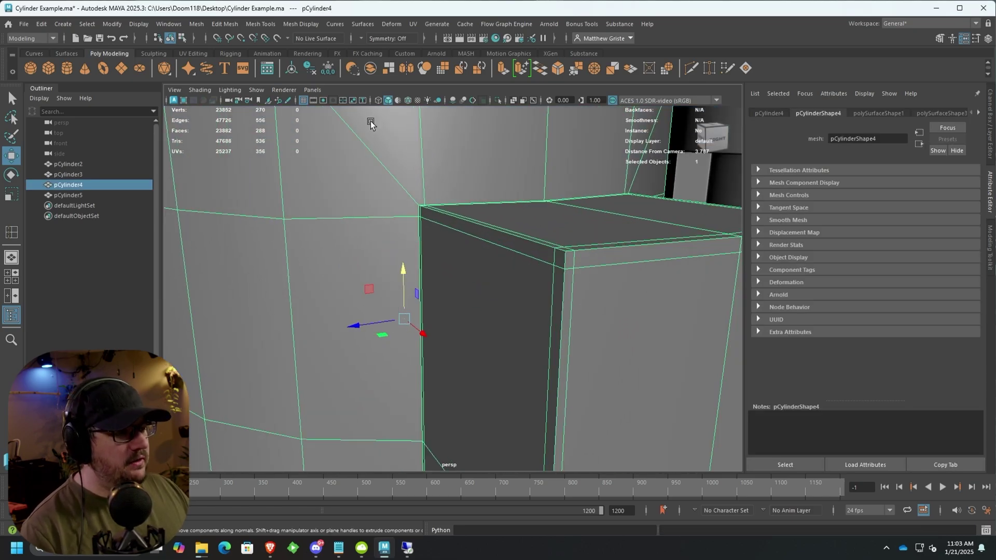
Step: Cut an edge loop near the box's top edge with Multi-Cut and check it smoothed
click(989, 247)
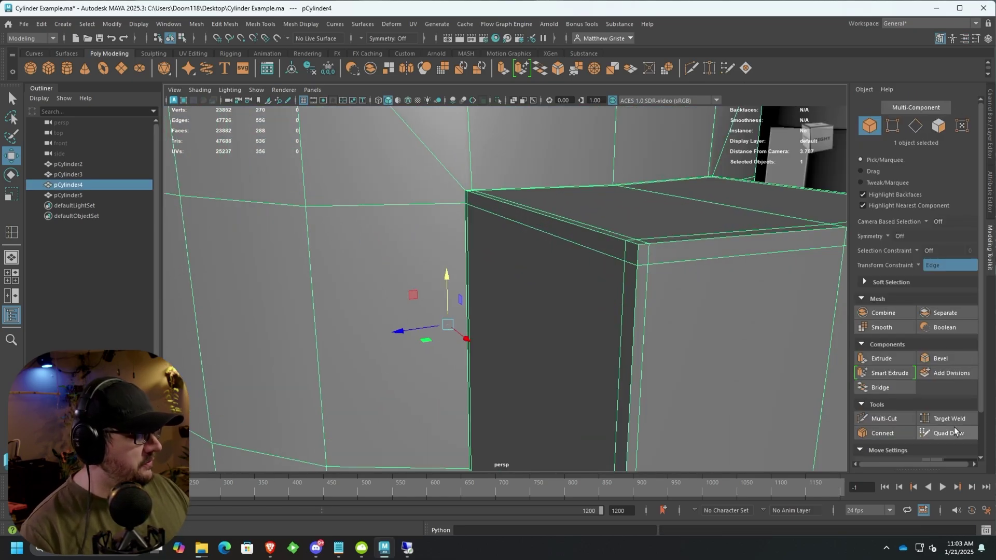
click(883, 419)
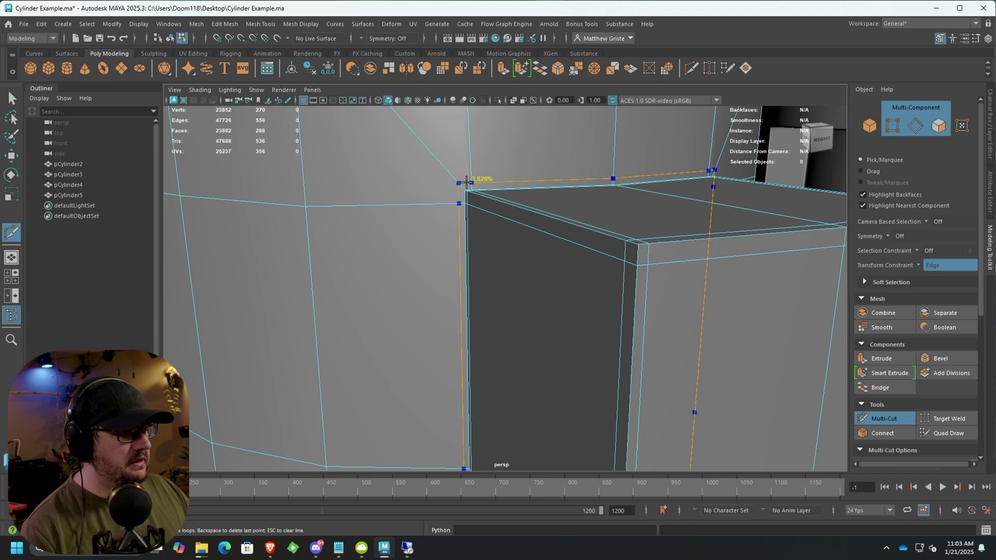
ctrl+click(463, 176)
scroll(511, 249, down, 3)
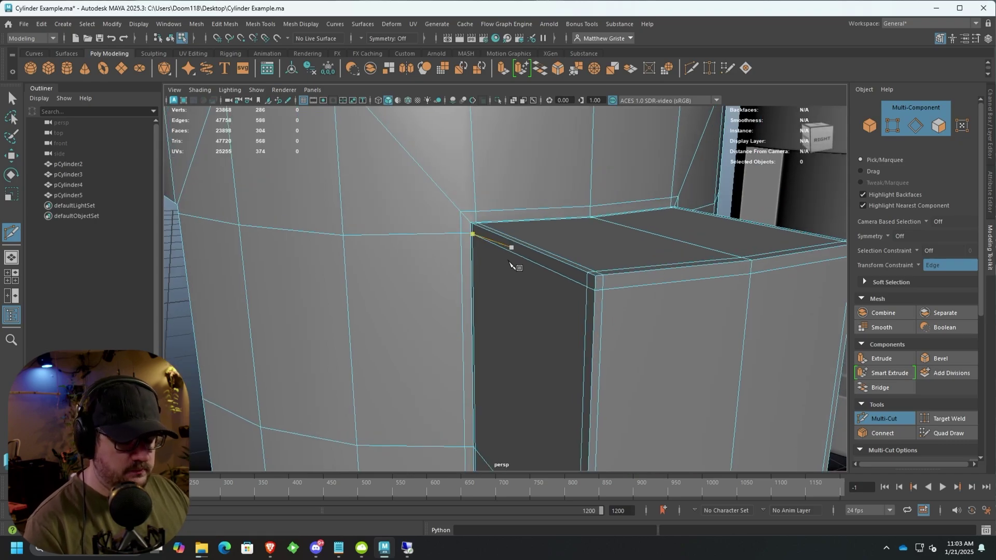
key(q)
scroll(499, 264, down, 2)
mouse_move(506, 220)
alt+mouse_down()
mouse_move(565, 193)
mouse_move(293, 312)
alt+mouse_up()
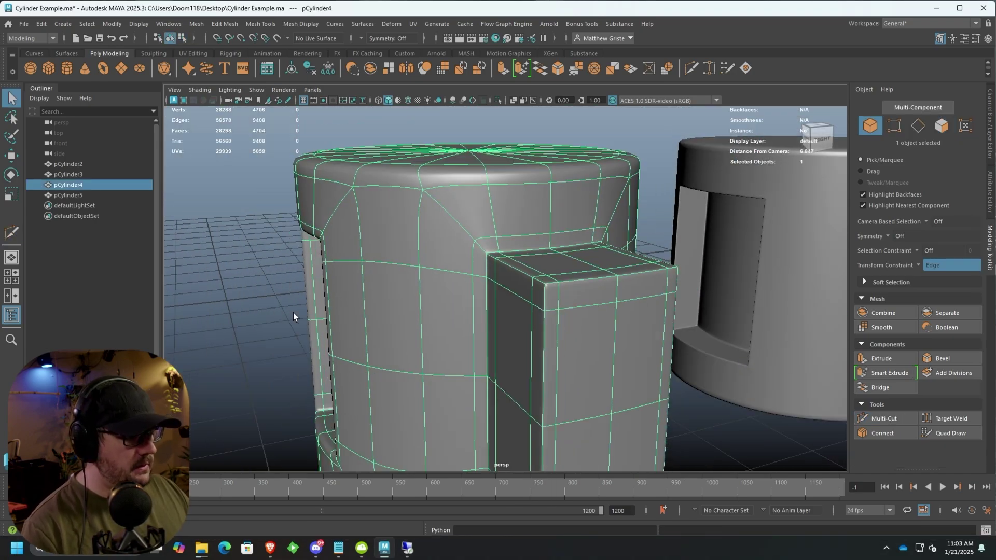
key(F8)
alt+drag(503, 328, 458, 250)
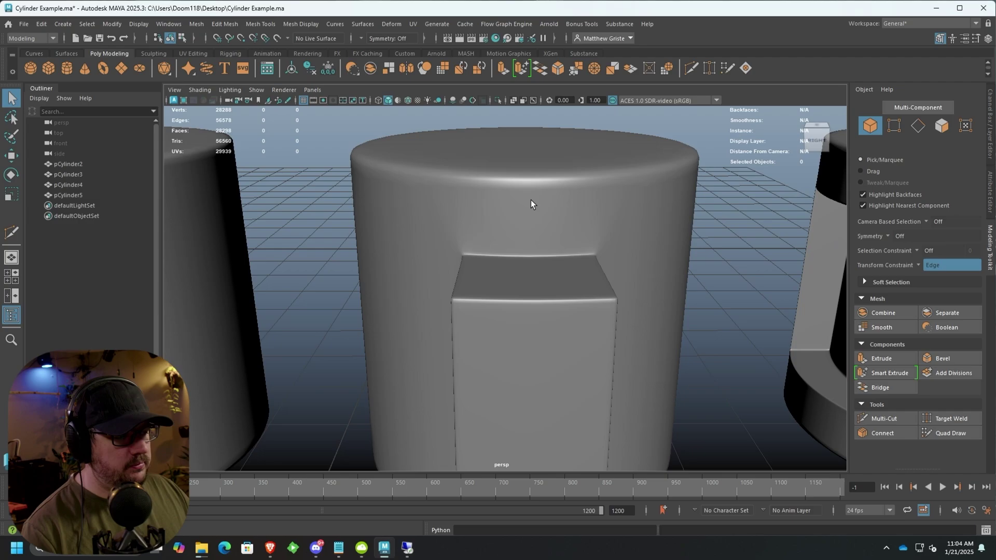
click(487, 232)
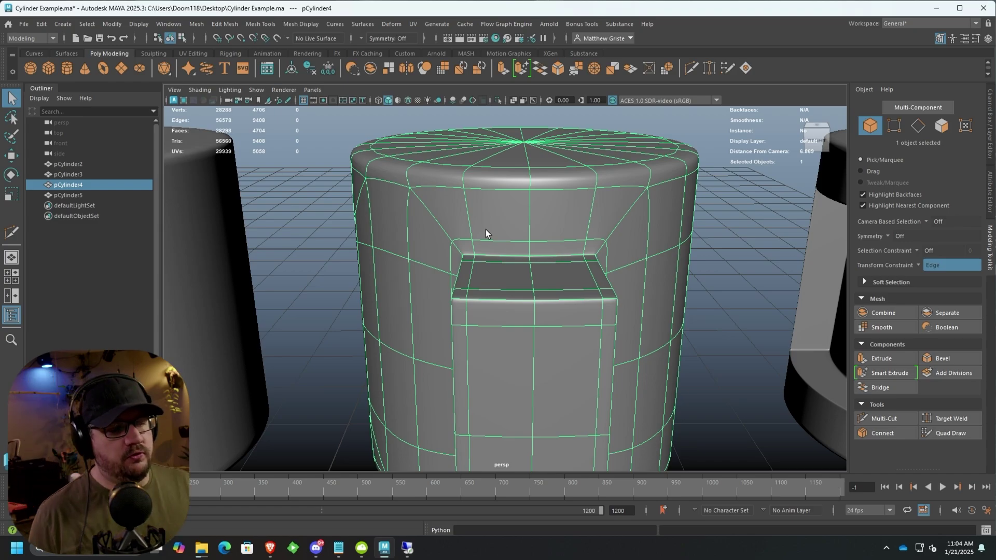
Step: Orbit around the middle cylinder, comparing the smoothed corner with the neighbouring cylinders
alt+drag(485, 233, 497, 225)
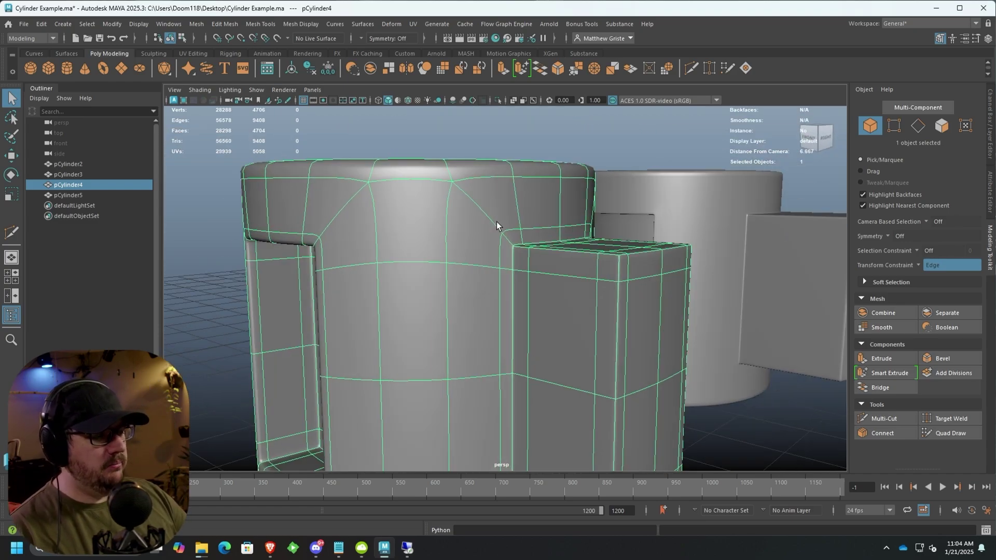
click(177, 236)
mouse_move(178, 236)
alt+mouse_down()
mouse_move(251, 218)
mouse_move(536, 251)
alt+mouse_up()
click(439, 322)
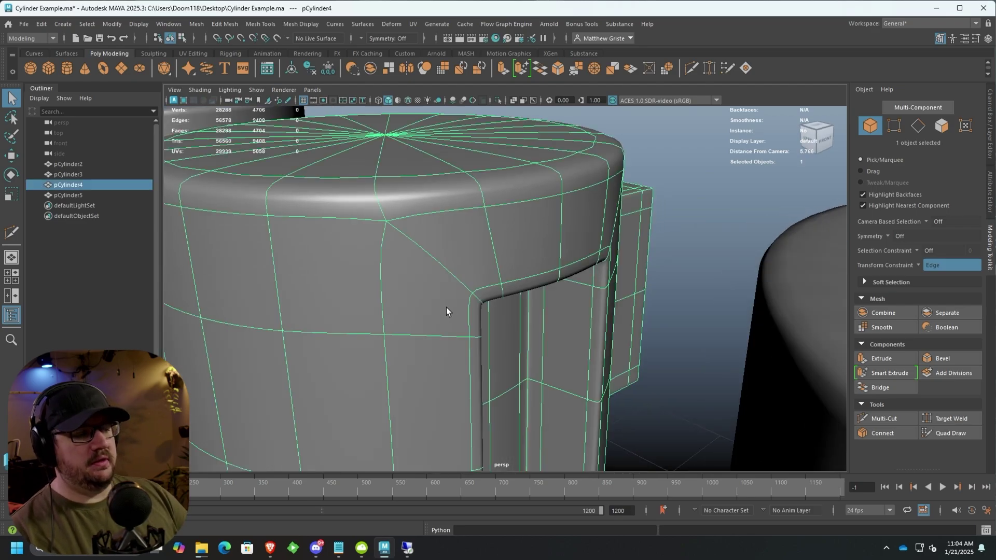
alt+drag(446, 308, 646, 252)
click(646, 252)
scroll(689, 211, up, 3)
scroll(485, 181, up, 3)
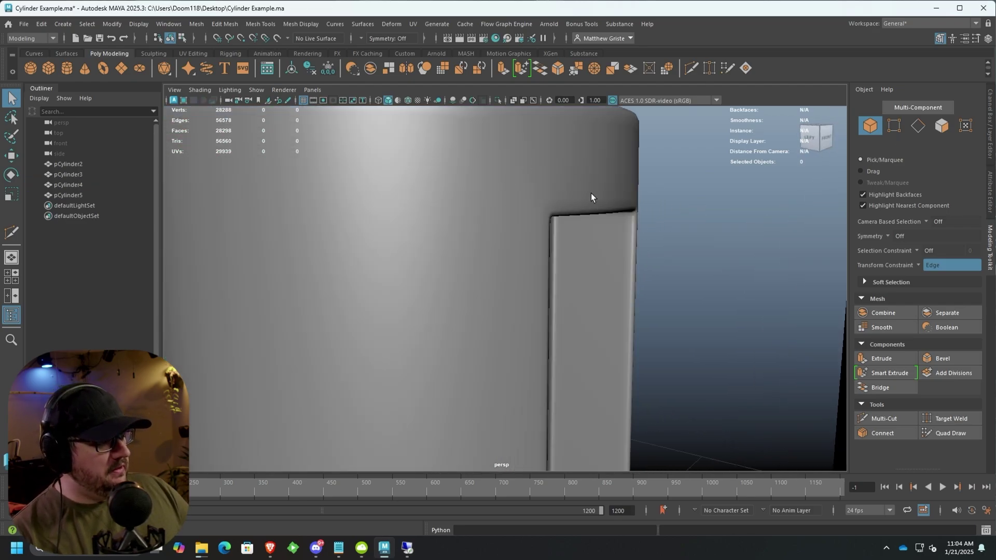
scroll(591, 196, down, 3)
scroll(576, 200, down, 3)
scroll(615, 225, down, 1)
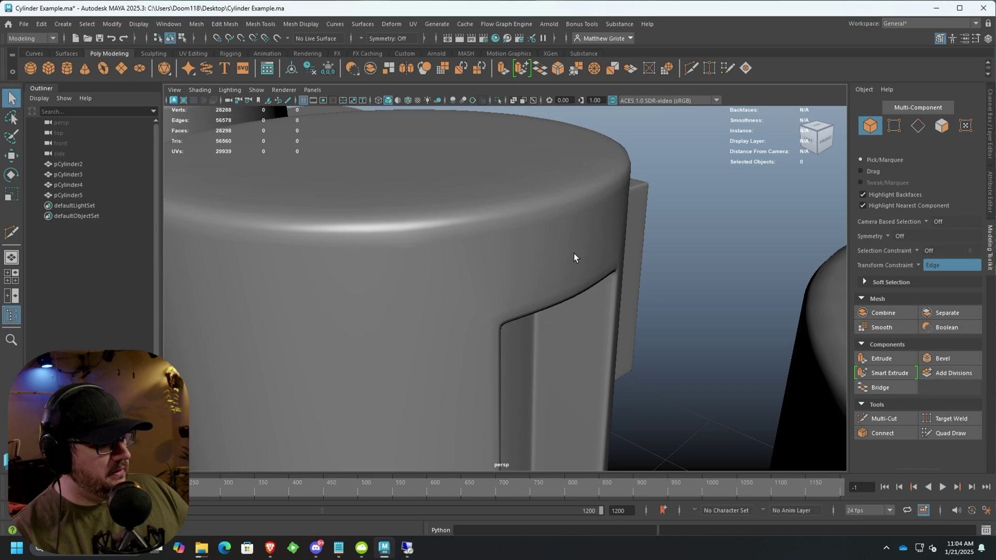
scroll(573, 253, down, 3)
mouse_move(573, 257)
alt+mouse_down()
mouse_move(569, 311)
mouse_move(555, 300)
alt+mouse_up()
scroll(538, 304, down, 1)
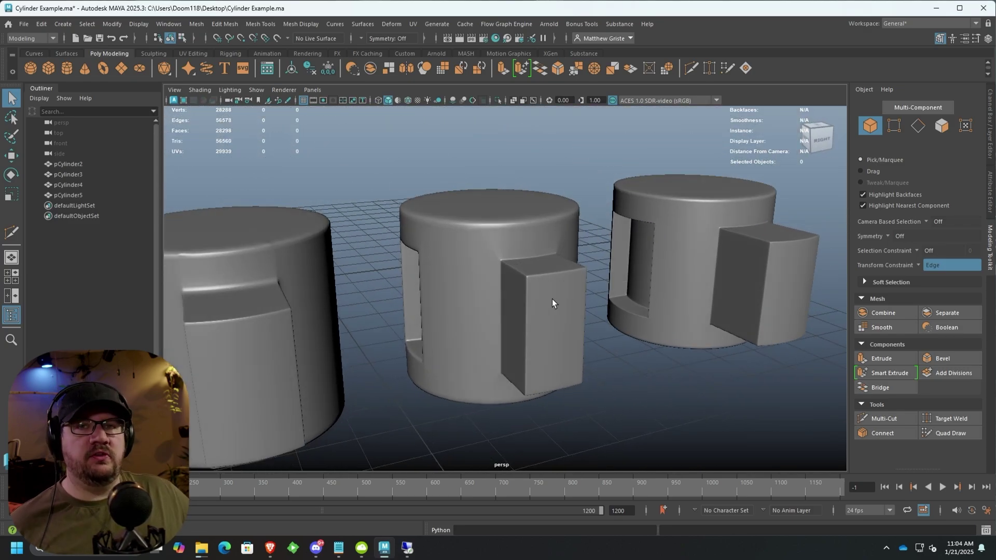
click(540, 290)
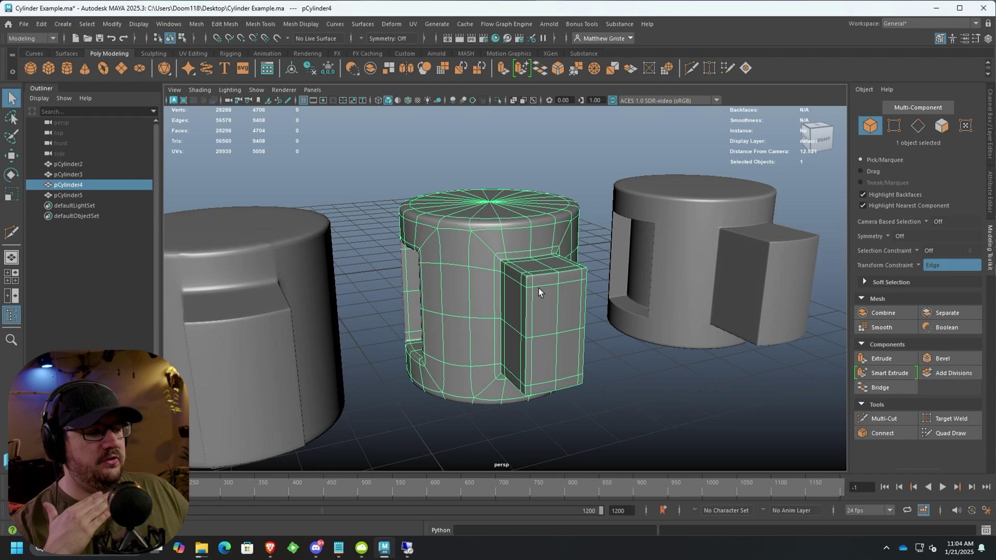
Step: Select and frame the right-hand cylinder, inspecting its box and wireframe from several angles
click(231, 265)
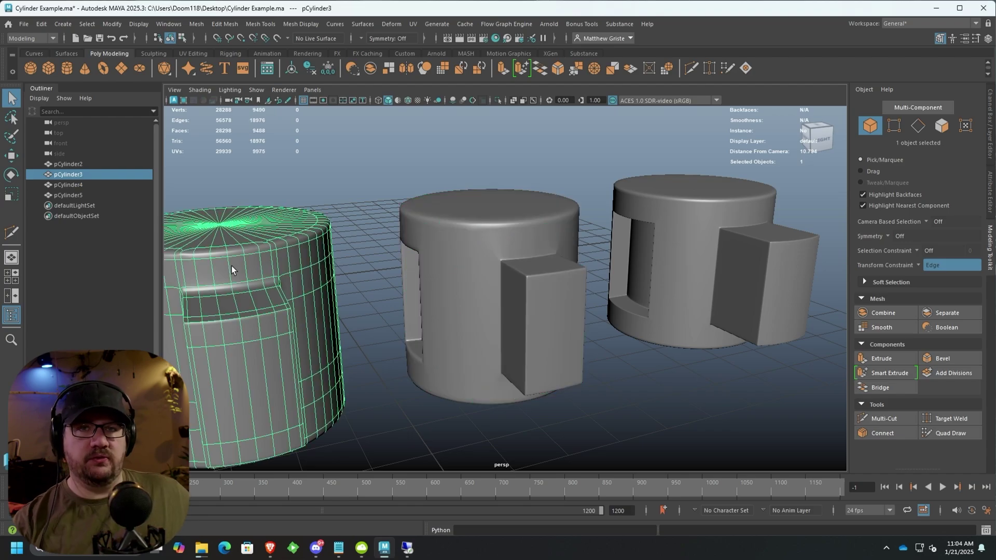
click(697, 221)
alt+drag(639, 232, 492, 223)
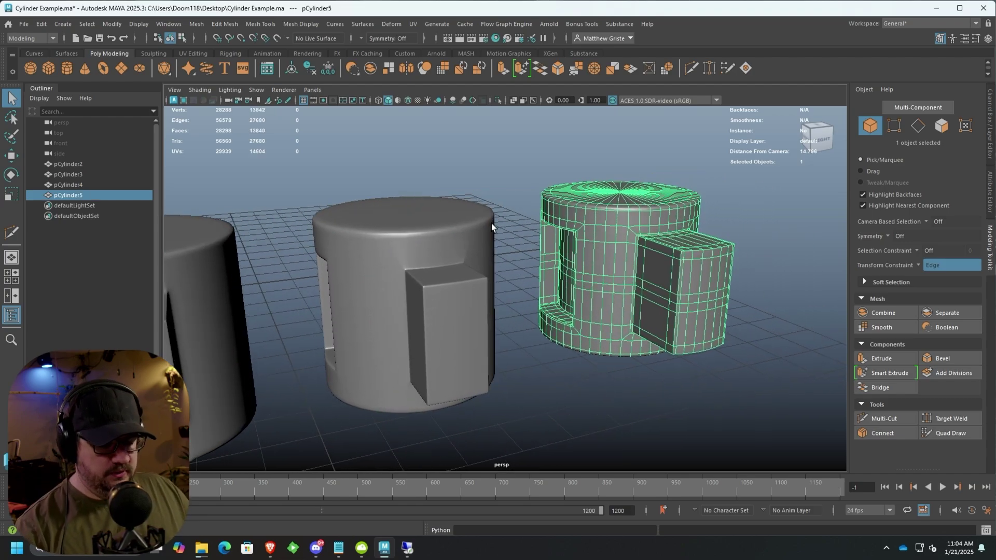
key(f)
scroll(519, 246, up, 5)
alt+drag(527, 259, 505, 203)
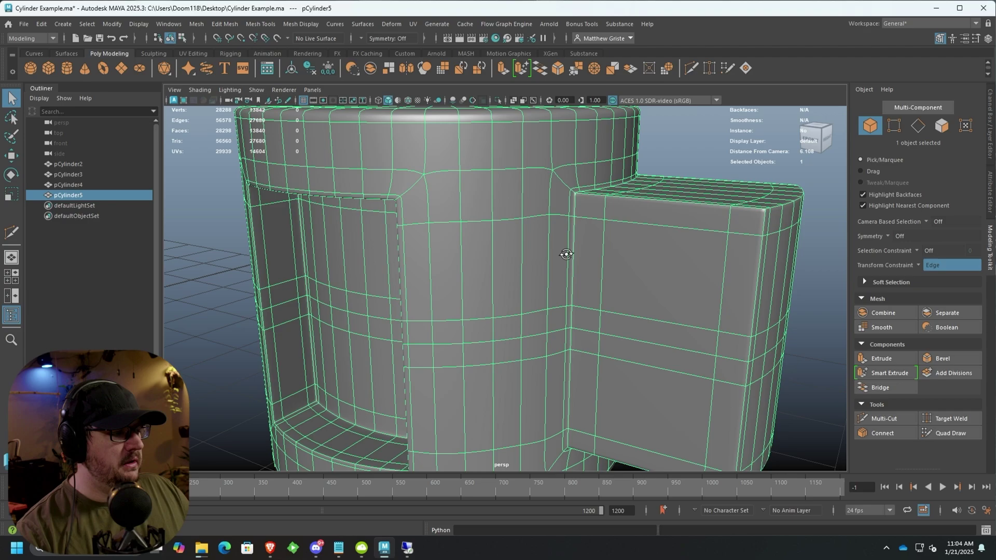
scroll(369, 230, down, 3)
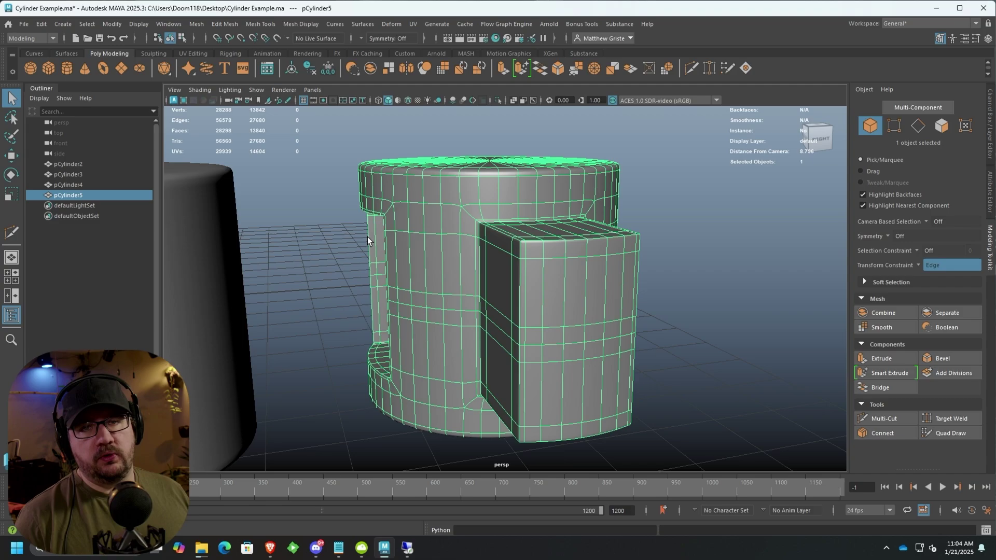
scroll(368, 240, up, 2)
scroll(425, 209, up, 3)
click(751, 188)
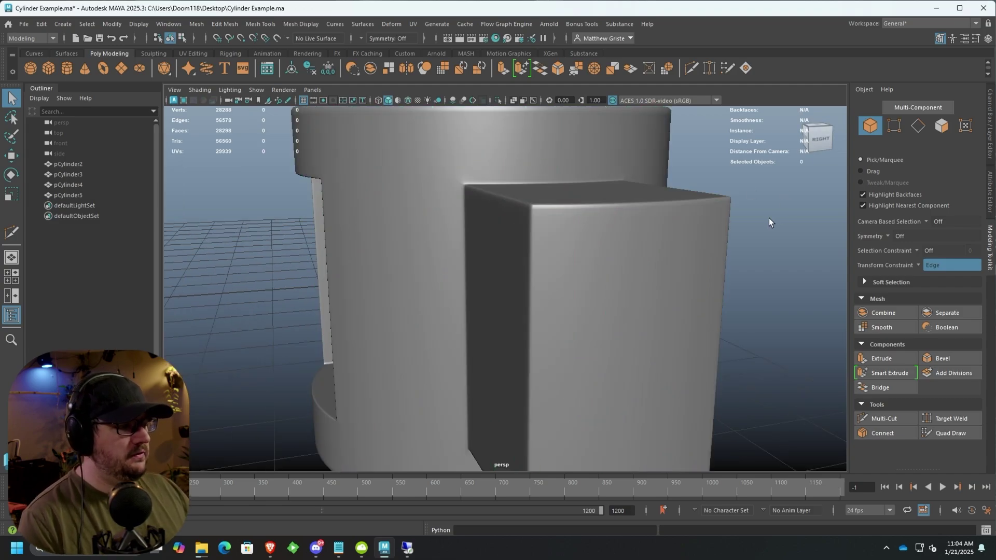
alt+drag(769, 219, 667, 225)
alt+drag(422, 220, 509, 214)
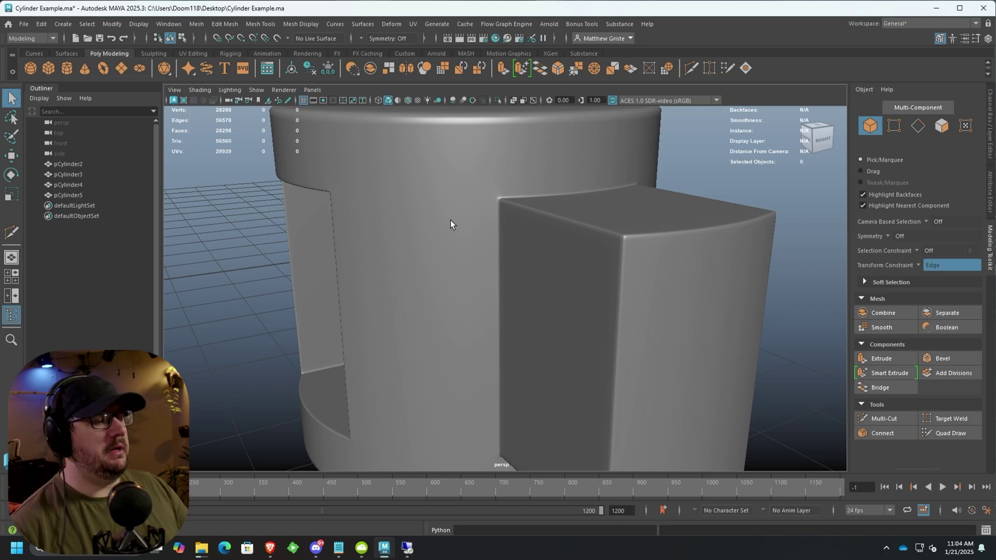
click(451, 221)
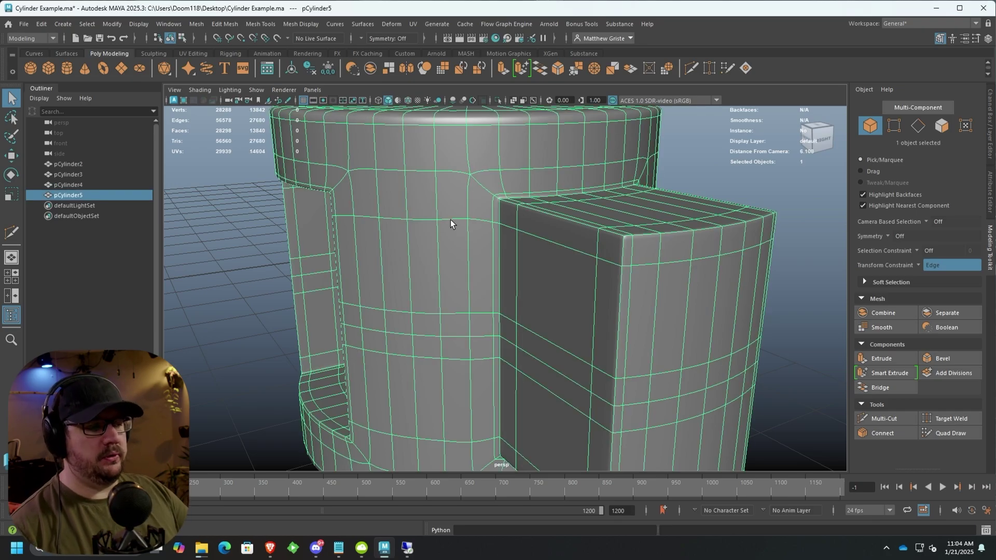
scroll(471, 216, up, 3)
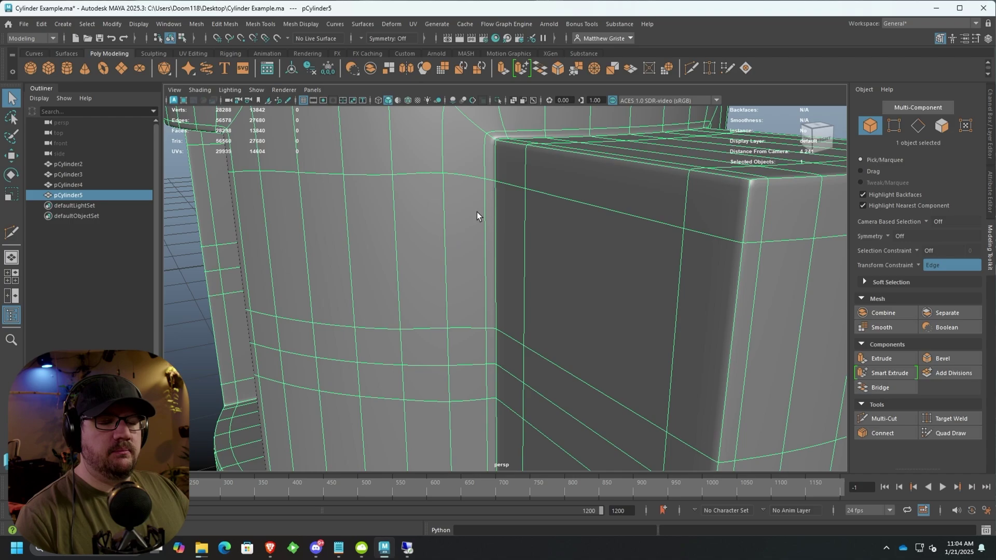
scroll(487, 209, down, 3)
scroll(562, 213, down, 3)
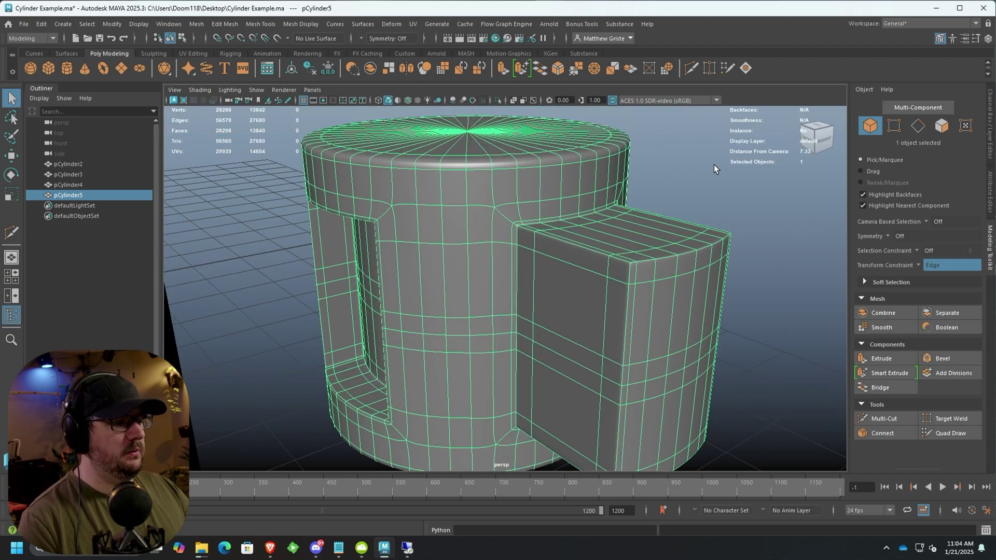
click(713, 164)
Step: Isolate the right-hand cylinder on its own and orbit to face its inset door panel
alt+drag(584, 206, 437, 208)
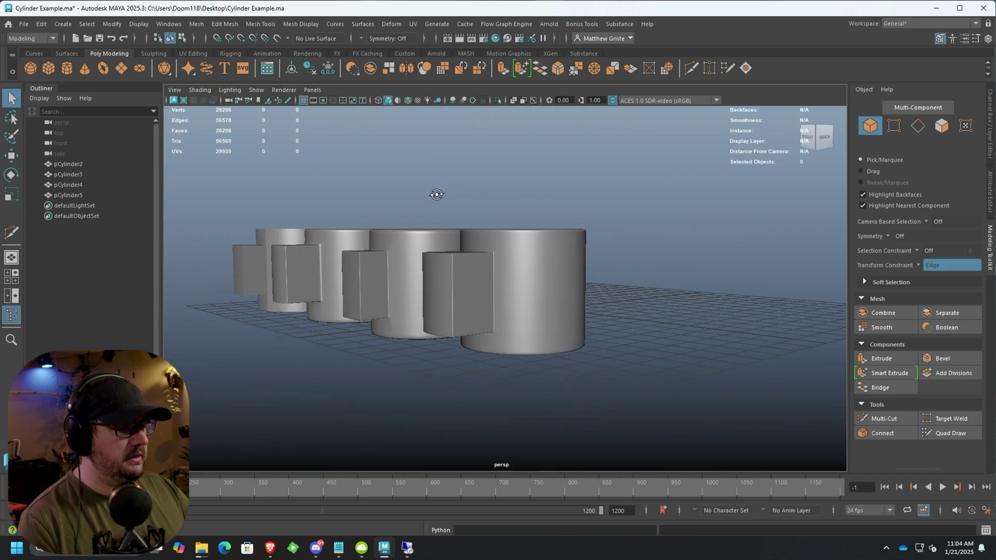
scroll(417, 205, up, 3)
scroll(462, 253, up, 2)
alt+drag(462, 253, 443, 272)
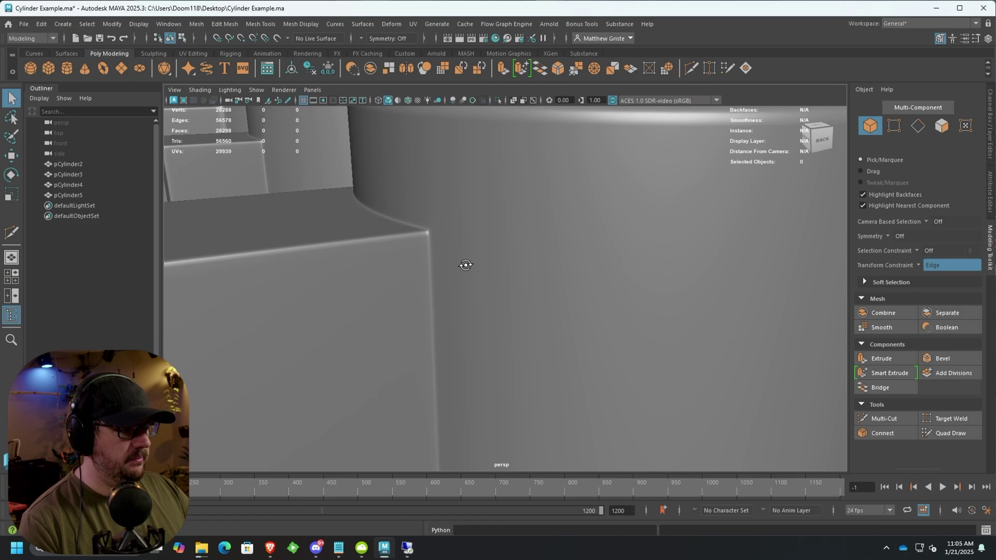
scroll(443, 272, down, 3)
alt+drag(620, 268, 578, 285)
click(497, 261)
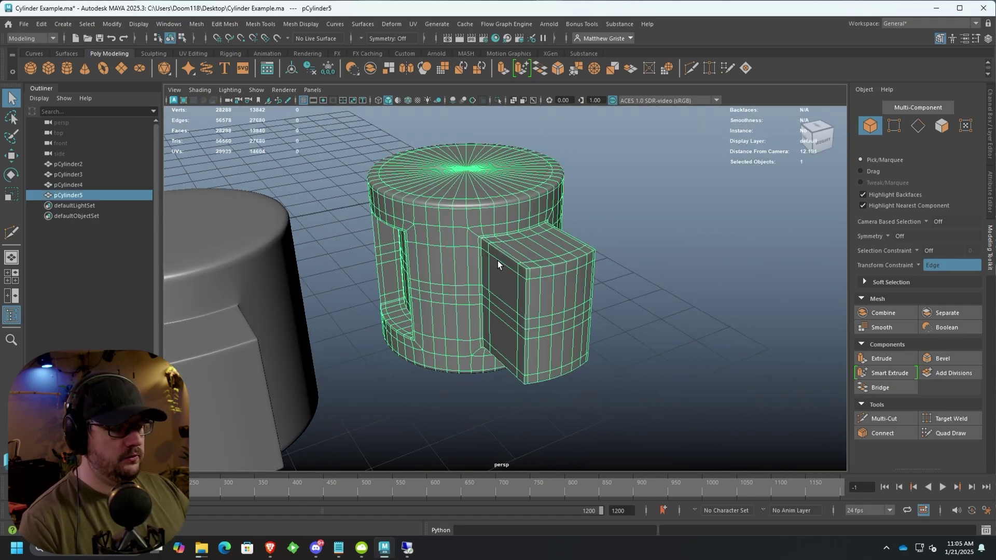
key(ctrl+1)
scroll(428, 250, up, 3)
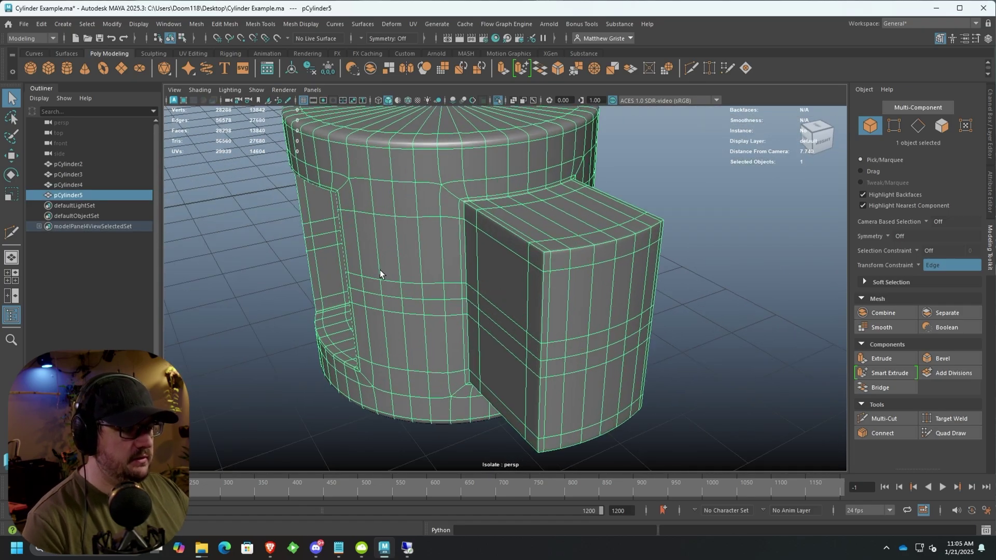
click(599, 390)
scroll(579, 383, down, 3)
scroll(633, 366, up, 3)
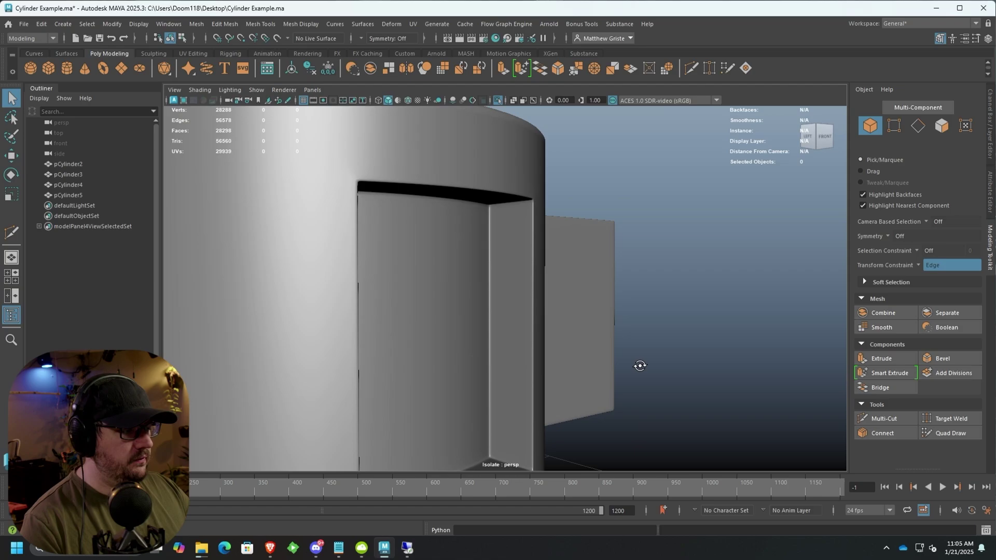
mouse_move(641, 363)
alt+mouse_down()
mouse_move(524, 250)
mouse_move(312, 256)
mouse_move(337, 349)
alt+mouse_up()
scroll(525, 250, down, 3)
scroll(446, 330, down, 3)
click(511, 289)
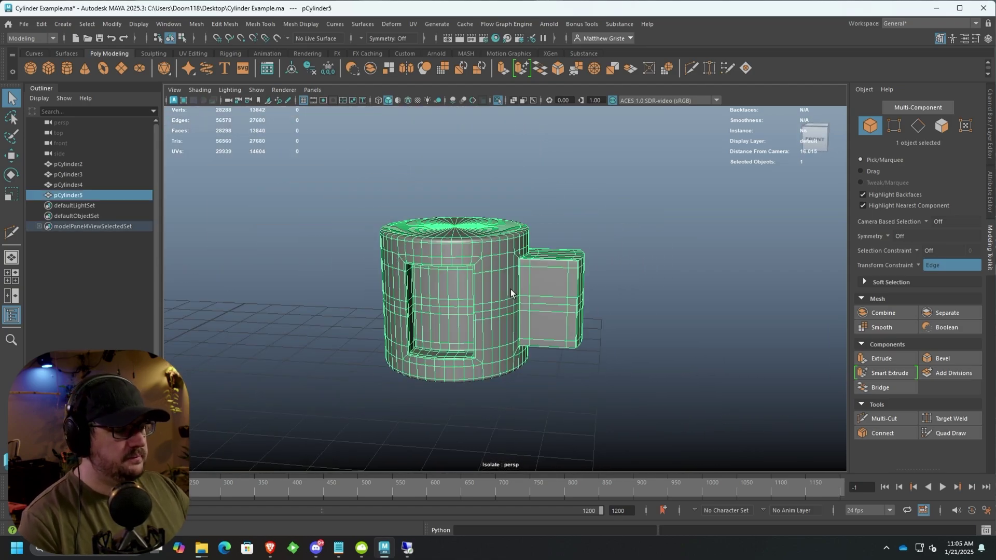
scroll(428, 247, up, 3)
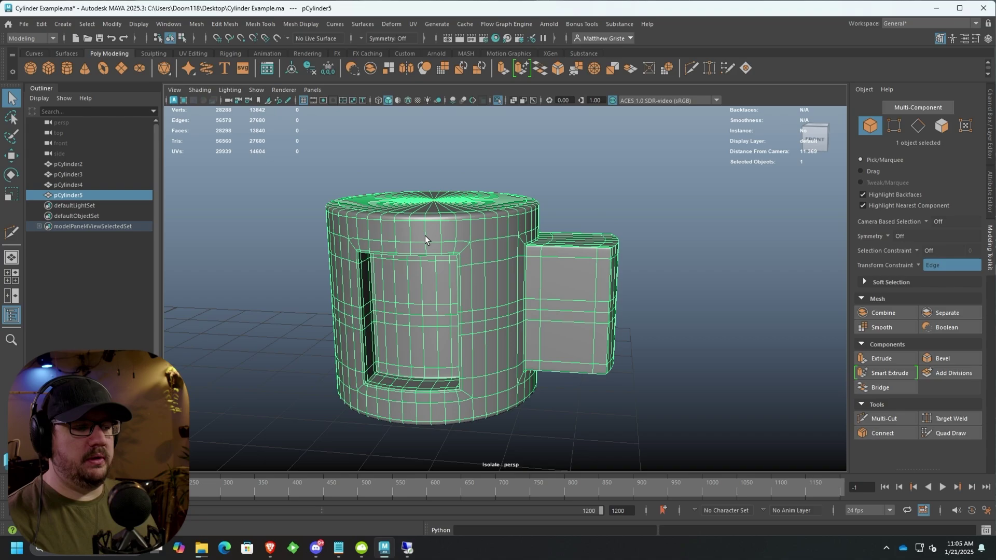
scroll(494, 248, down, 2)
mouse_move(494, 247)
alt+mouse_down()
mouse_move(411, 233)
mouse_move(386, 281)
alt+mouse_up()
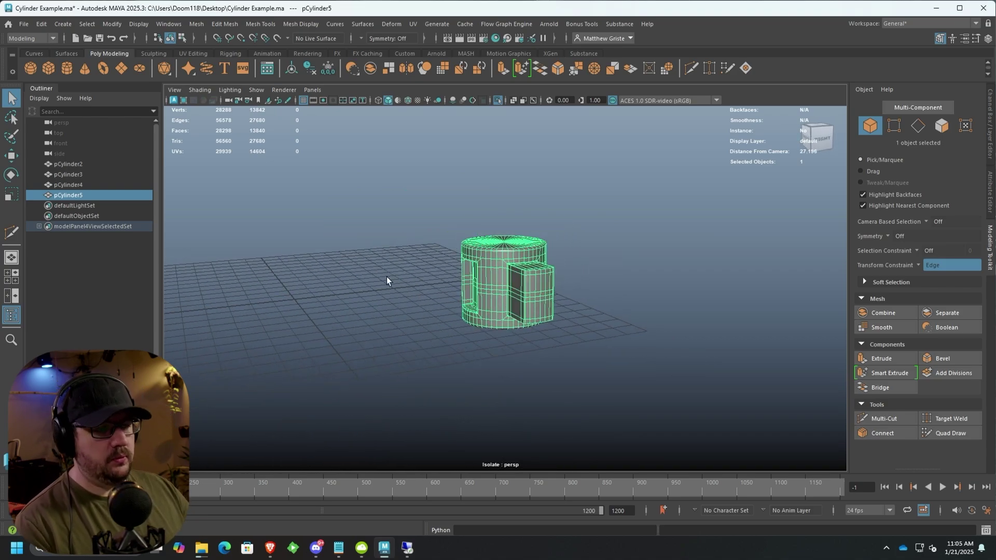
Step: Turn off Isolate Select and delete all the old cylinders
click(257, 91)
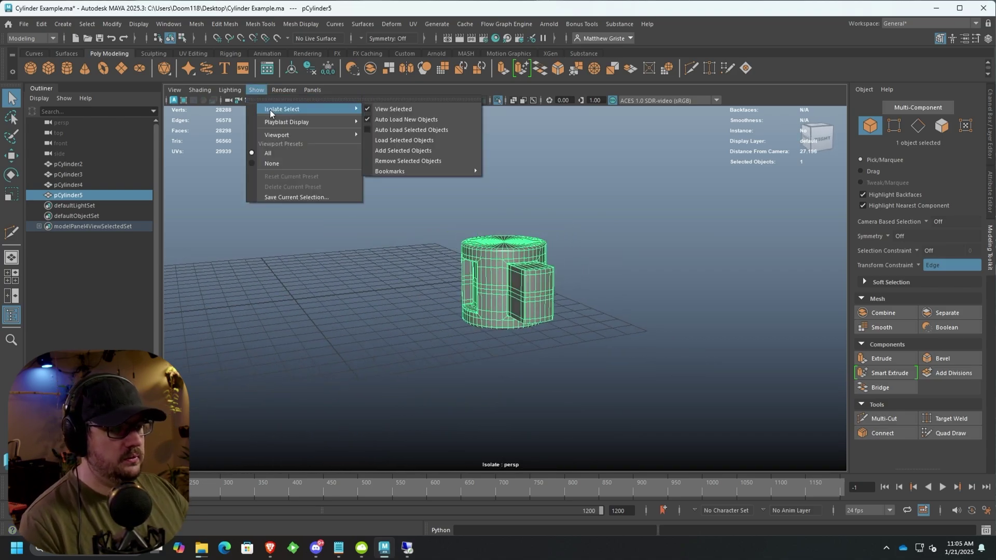
click(368, 112)
drag(242, 223, 556, 361)
key(Delete)
key(w)
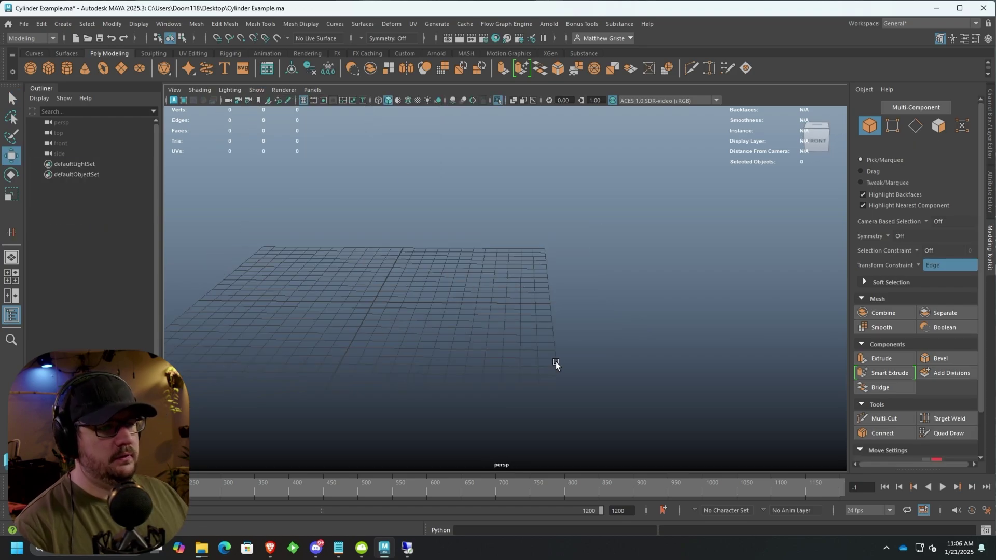
key(f)
Step: Create a new polygon cylinder and scale it up uniformly
mouse_move(383, 202)
alt+mouse_down()
mouse_move(422, 249)
mouse_move(408, 249)
alt+mouse_up()
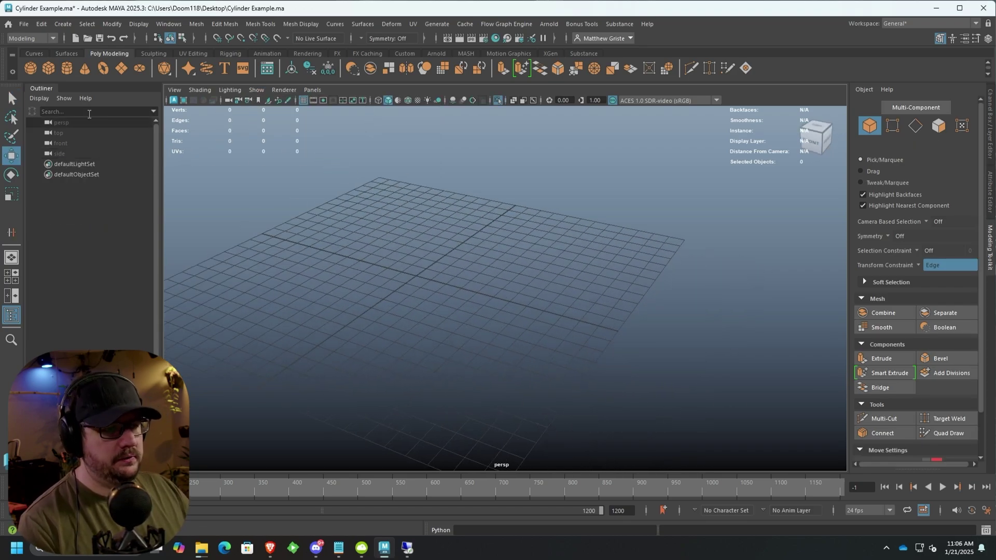
shift+right_drag(413, 257, 409, 249)
key(r)
drag(413, 273, 465, 275)
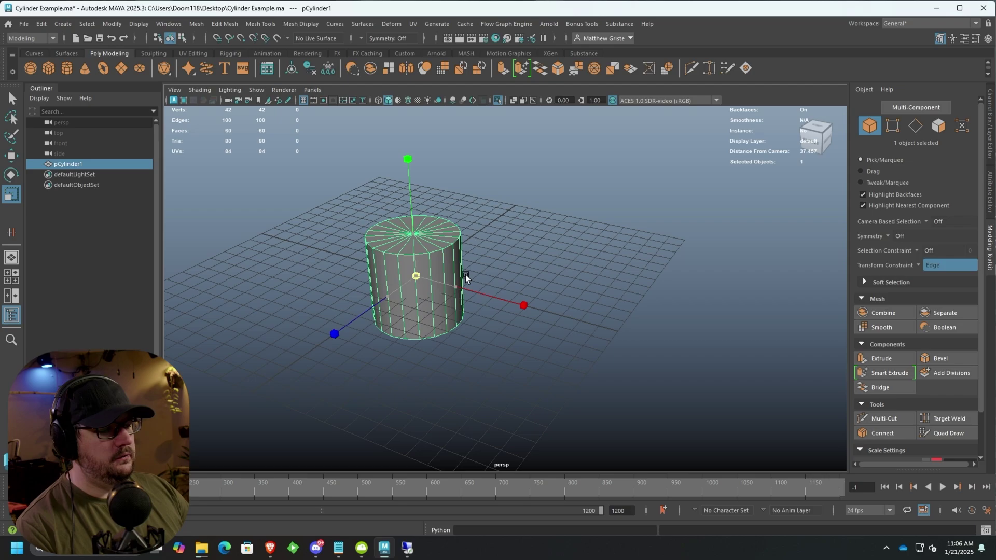
key(w)
mouse_move(396, 162)
alt+mouse_down()
mouse_move(367, 220)
mouse_move(516, 258)
alt+mouse_up()
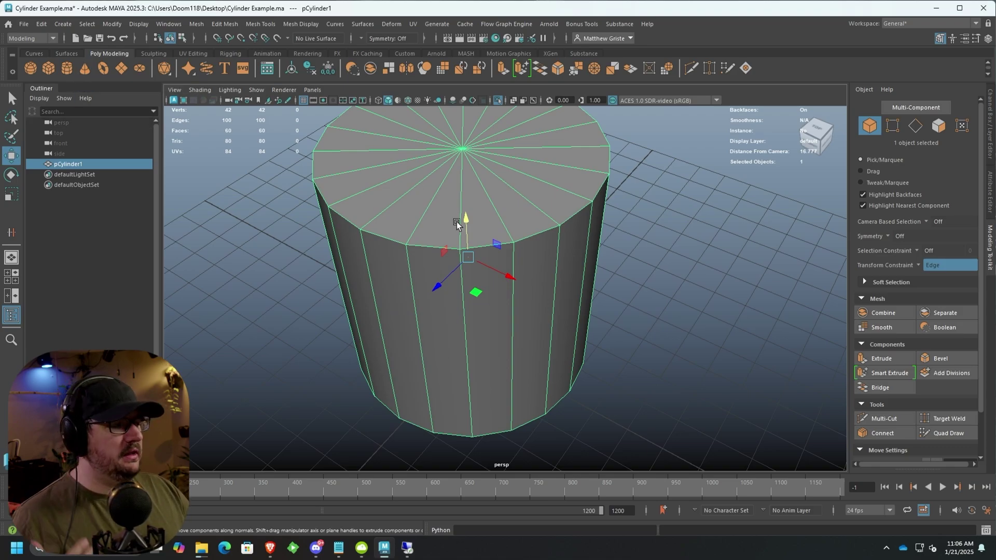
Step: Set polyCylinder1's Subdivisions Axis to 50 in the Channel Box
click(991, 137)
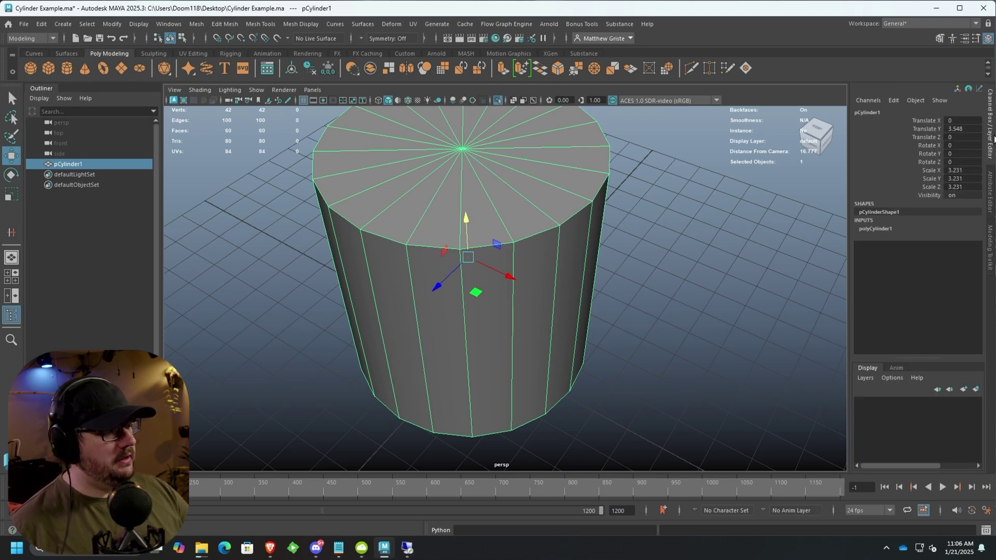
click(890, 227)
click(982, 262)
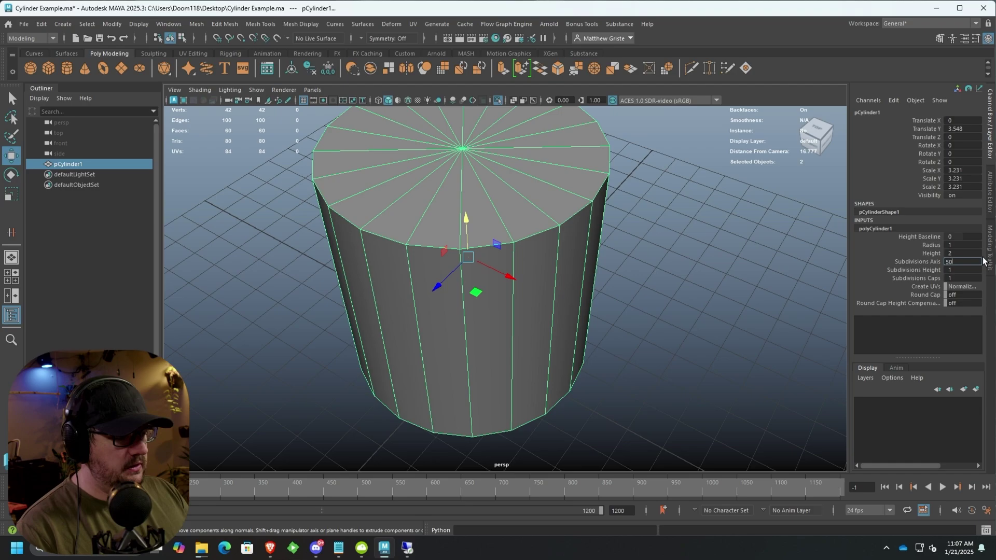
text(50)
key(Return)
scroll(602, 283, down, 3)
alt+drag(602, 283, 530, 221)
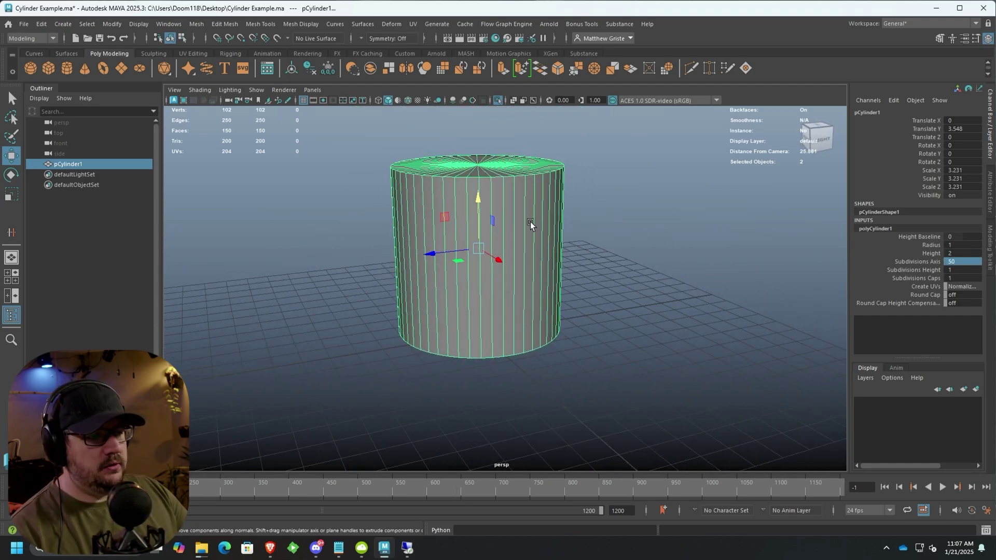
scroll(441, 335, up, 5)
mouse_move(441, 334)
alt+mouse_down()
mouse_move(438, 297)
mouse_move(417, 290)
alt+mouse_up()
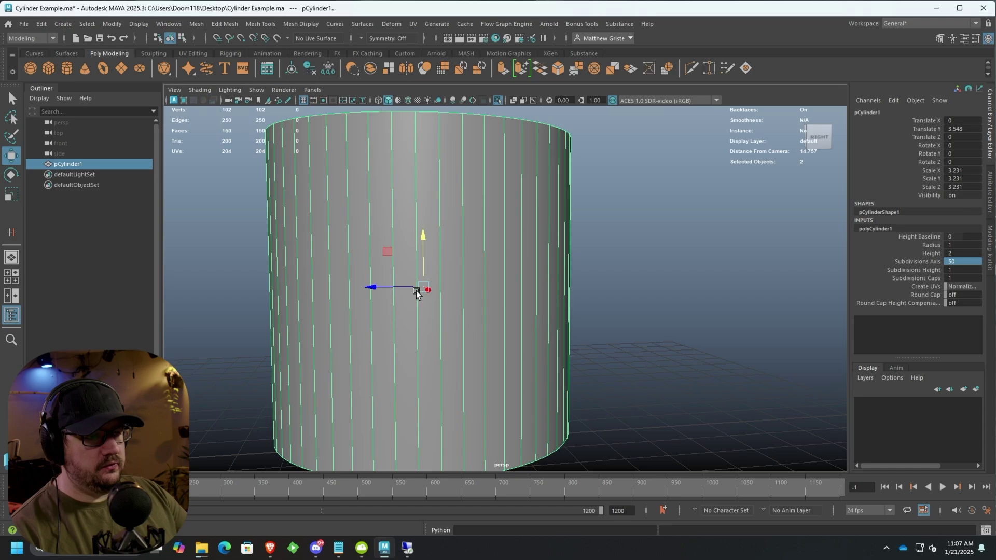
Step: Insert edge loops near the top and bottom of the cylinder wall
click(256, 25)
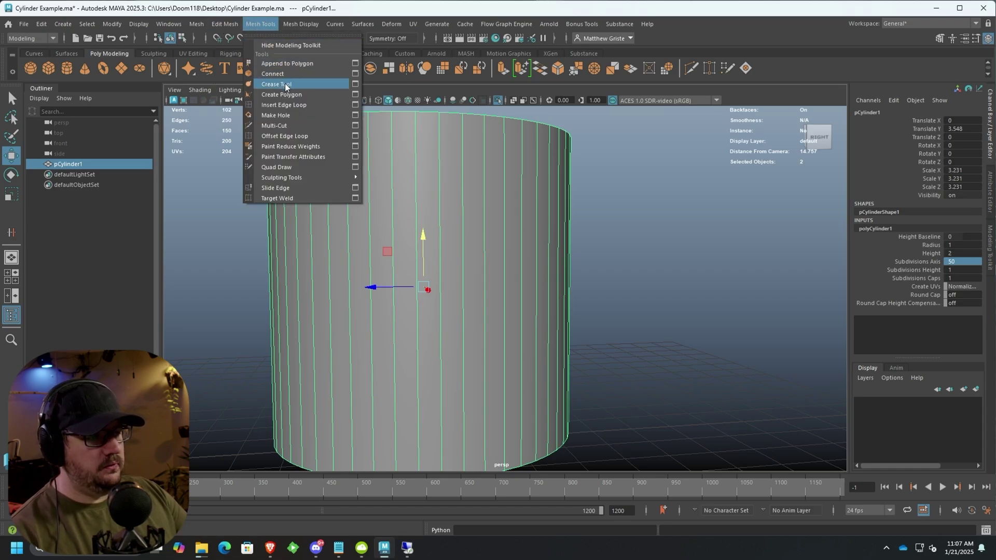
click(291, 103)
drag(440, 197, 440, 155)
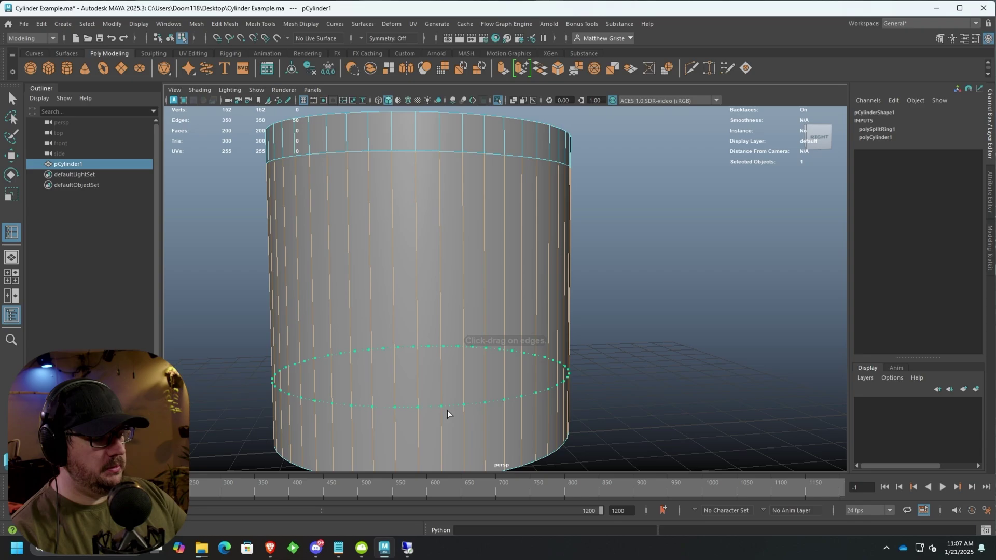
drag(448, 410, 444, 446)
scroll(487, 372, down, 2)
alt+drag(475, 359, 468, 371)
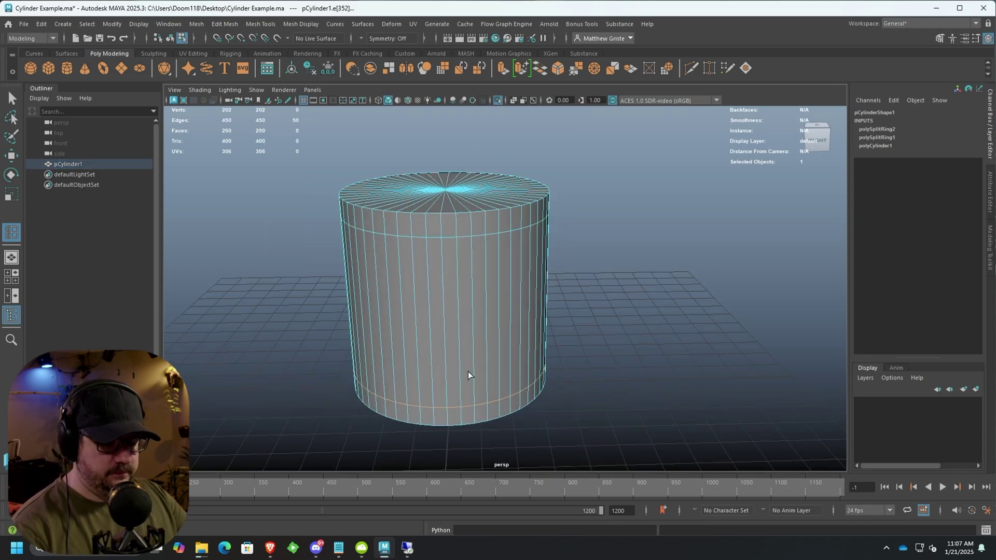
key(q)
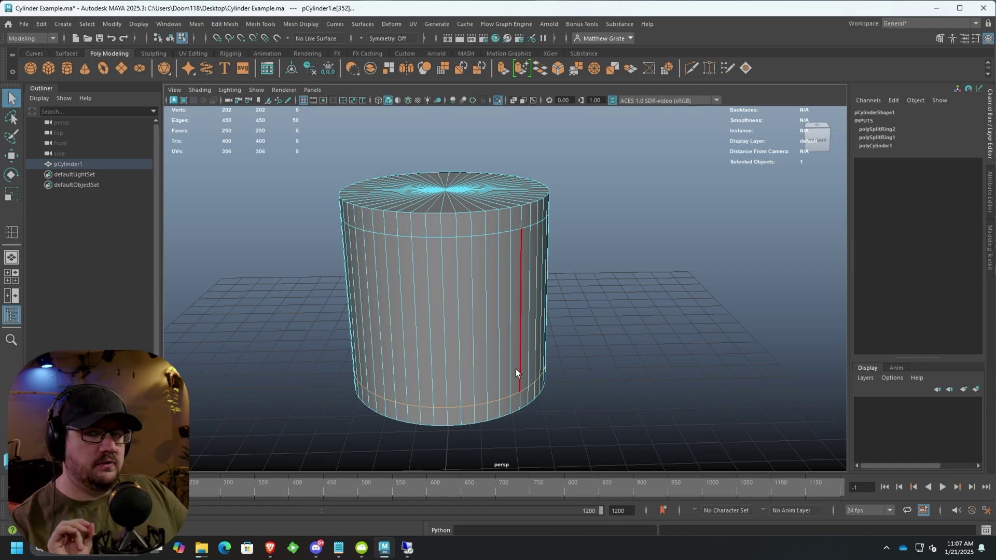
scroll(516, 369, up, 2)
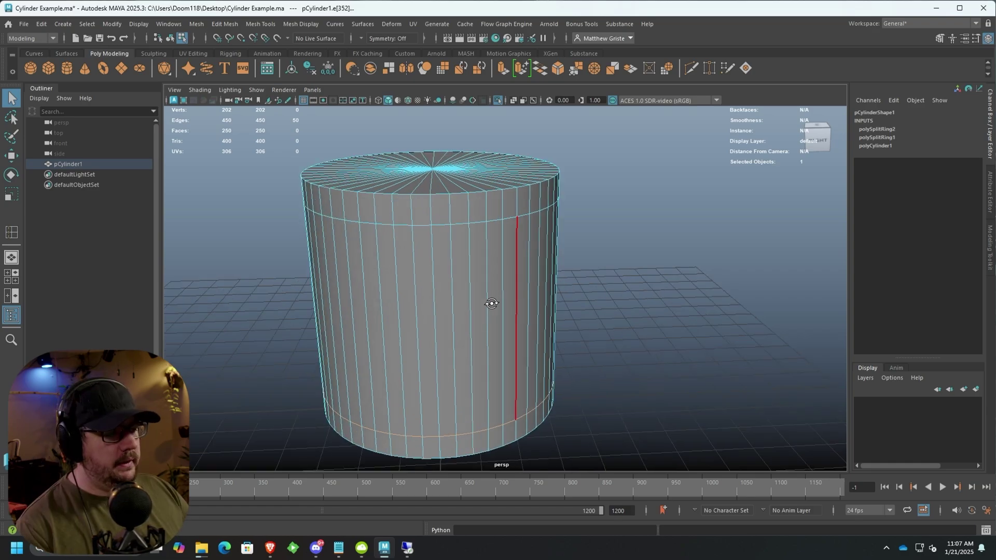
Step: Switch to face mode and select a band of front side faces
key(F11)
mouse_move(440, 268)
alt+mouse_down()
mouse_move(437, 236)
mouse_move(566, 245)
mouse_move(599, 270)
alt+mouse_up()
click(406, 237)
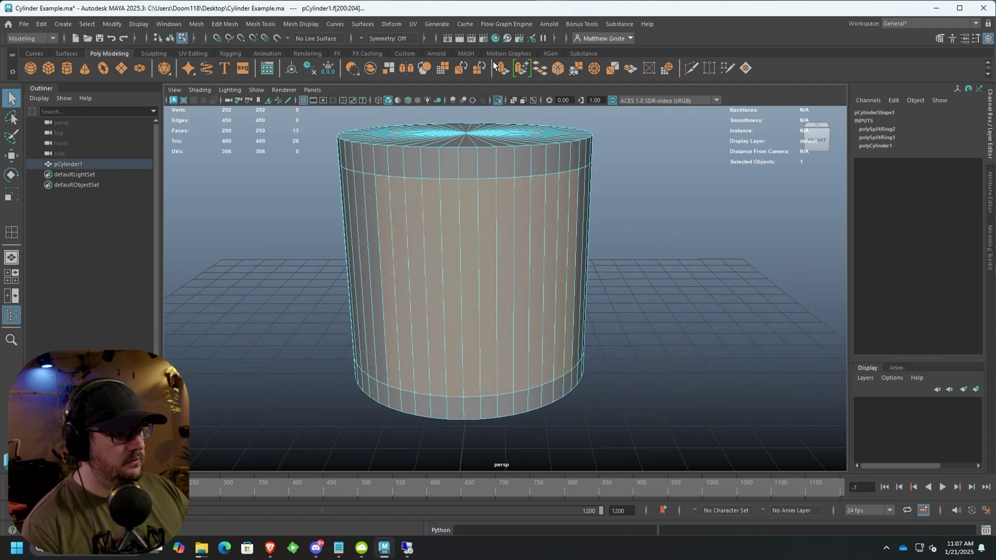
Step: Extrude the 13 selected side faces outward into a flat-fronted block
alt+drag(504, 170, 573, 286)
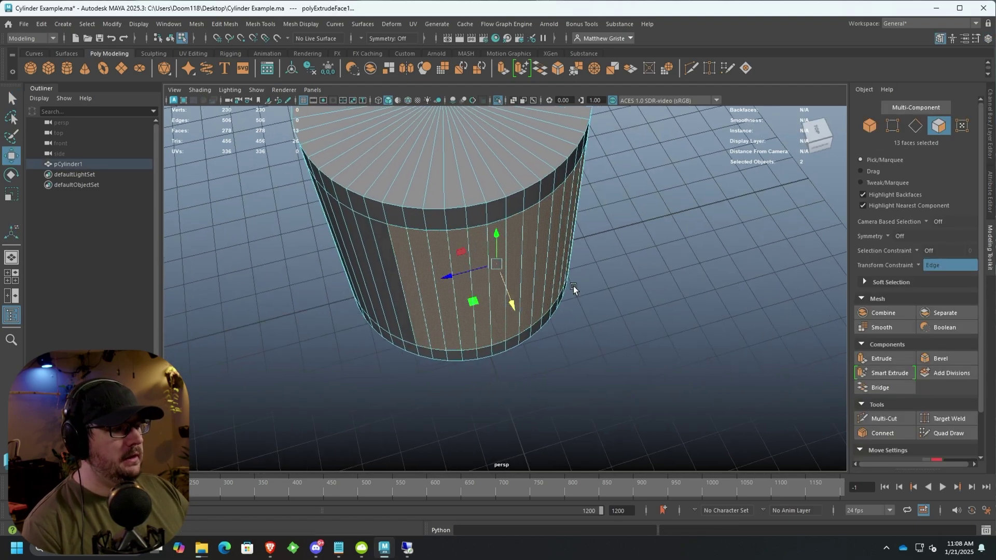
click(504, 72)
drag(515, 313, 527, 423)
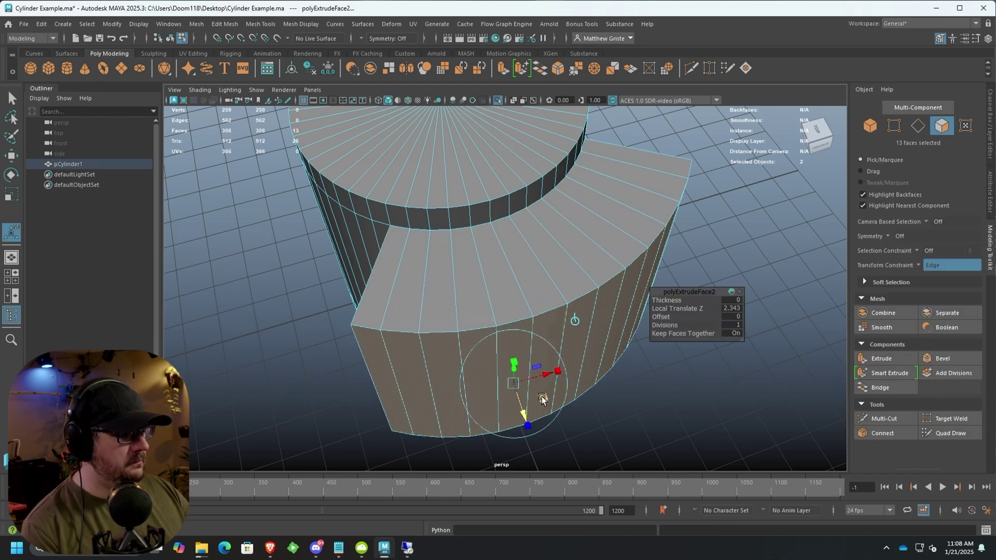
key(ctrl+z)
mouse_move(507, 288)
mouse_down()
mouse_move(553, 386)
mouse_move(536, 353)
mouse_move(562, 199)
mouse_up()
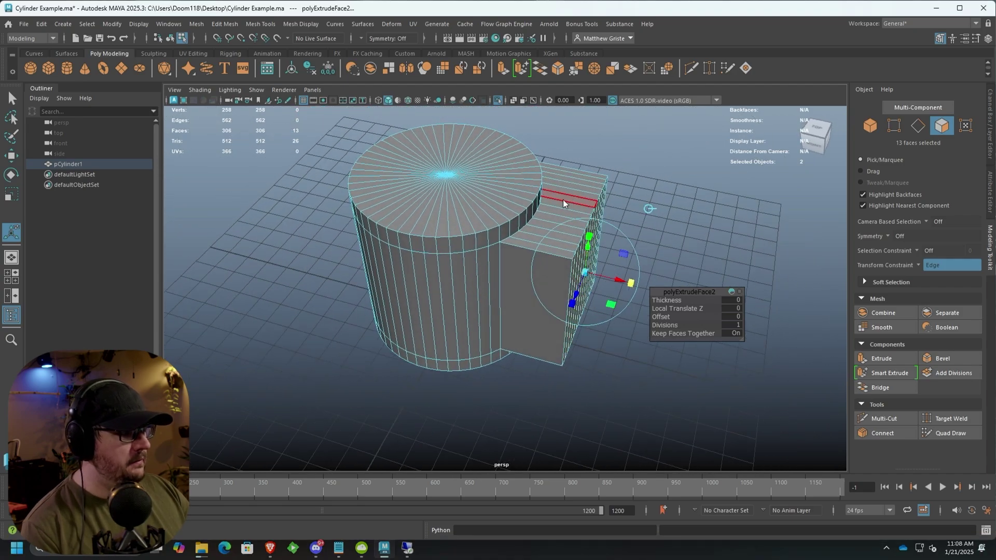
key(F8)
Step: Orbit around the new block to inspect it from above and below
click(621, 175)
mouse_move(622, 175)
alt+mouse_down()
mouse_move(514, 207)
mouse_move(522, 225)
mouse_move(717, 237)
mouse_move(516, 320)
mouse_move(397, 291)
mouse_move(396, 280)
mouse_move(458, 284)
mouse_move(449, 283)
alt+mouse_up()
click(514, 207)
scroll(514, 319, up, 3)
scroll(460, 279, down, 3)
alt+drag(382, 229, 512, 238)
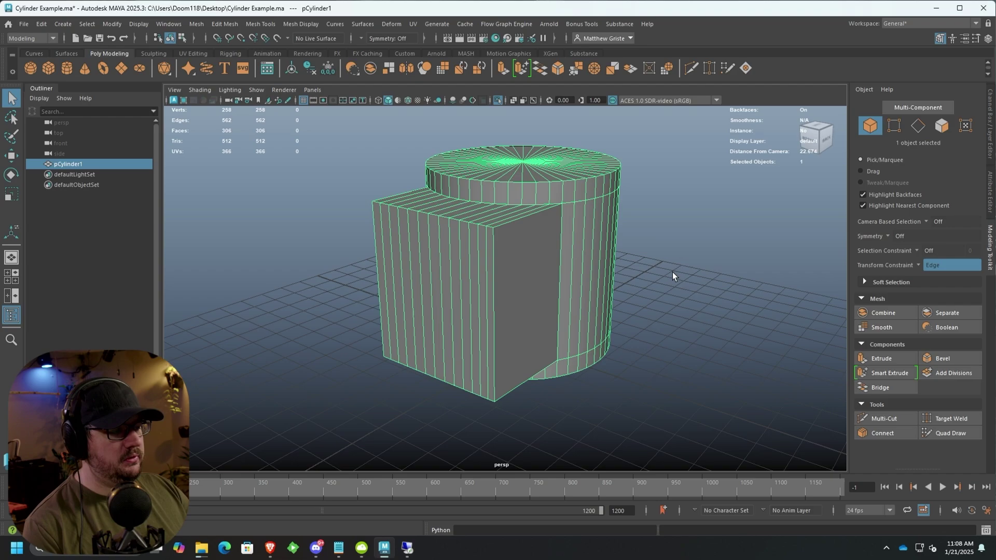
alt+drag(618, 239, 462, 201)
scroll(436, 241, up, 3)
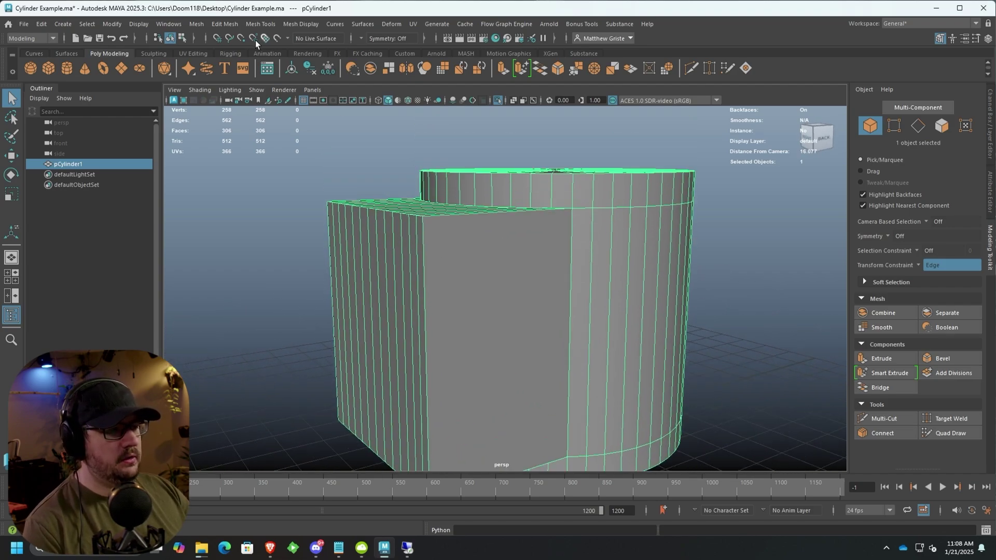
Step: Insert an edge loop near the cylinder bottom and toggle smooth preview to check it
click(282, 102)
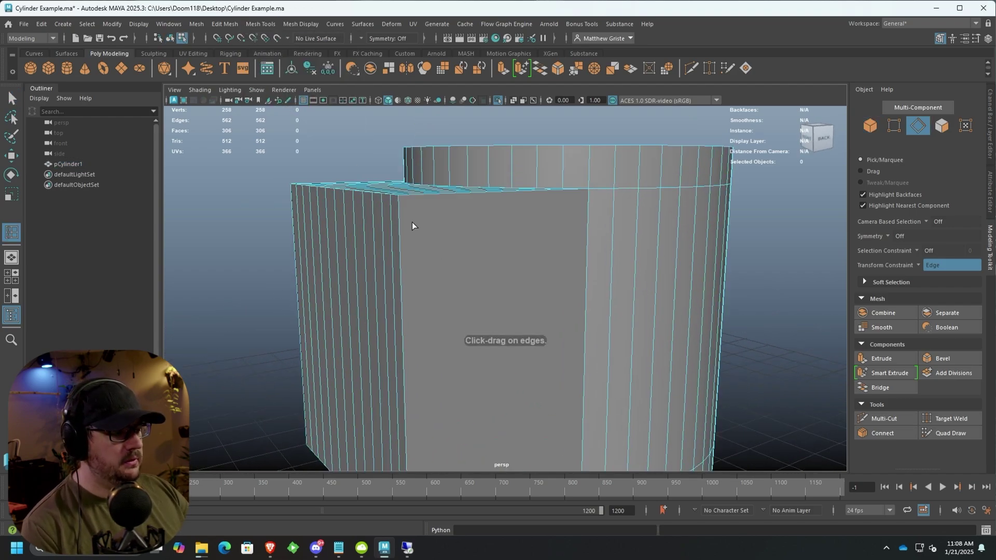
click(401, 209)
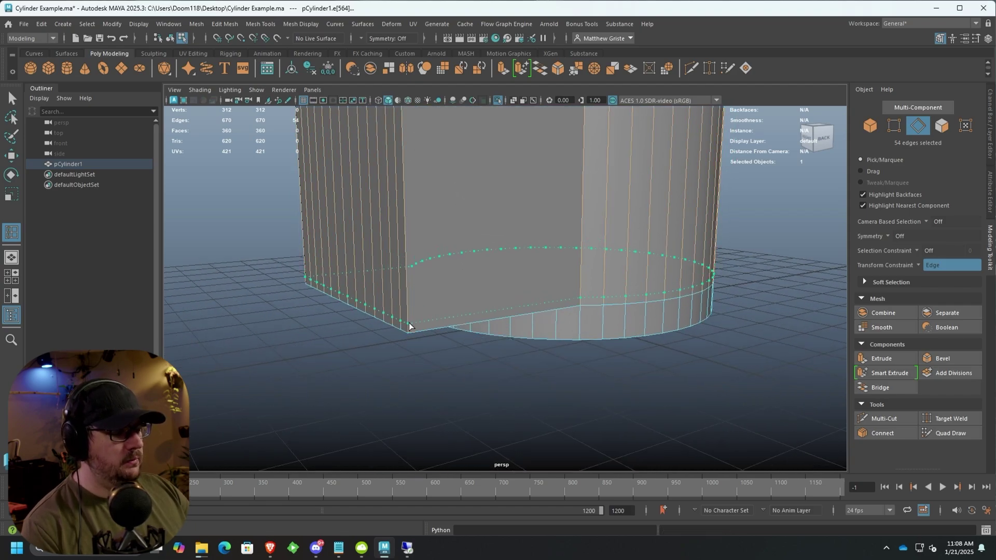
mouse_move(408, 323)
alt+mouse_down()
mouse_move(530, 389)
mouse_move(534, 350)
alt+mouse_up()
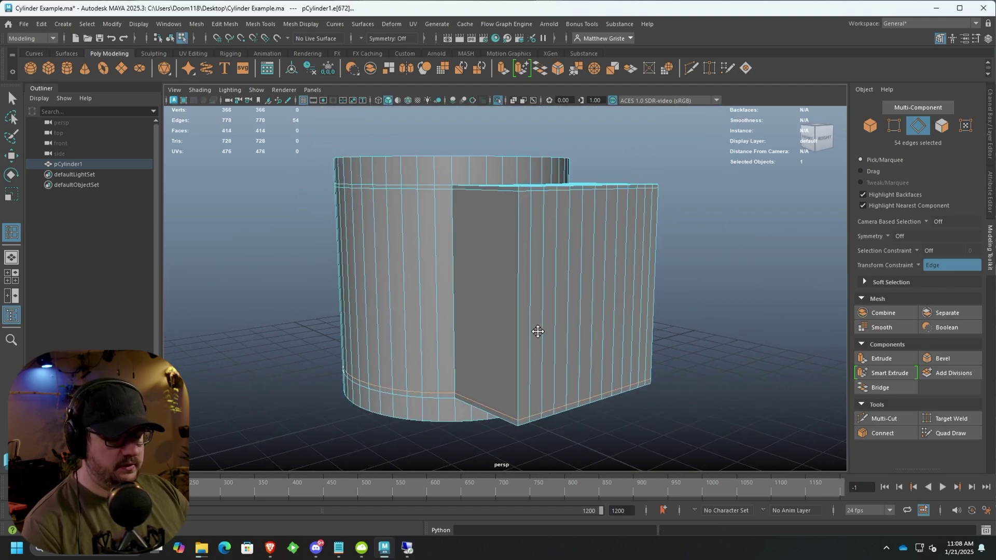
key(3)
mouse_move(591, 301)
alt+mouse_down()
mouse_move(502, 327)
mouse_move(602, 310)
alt+mouse_up()
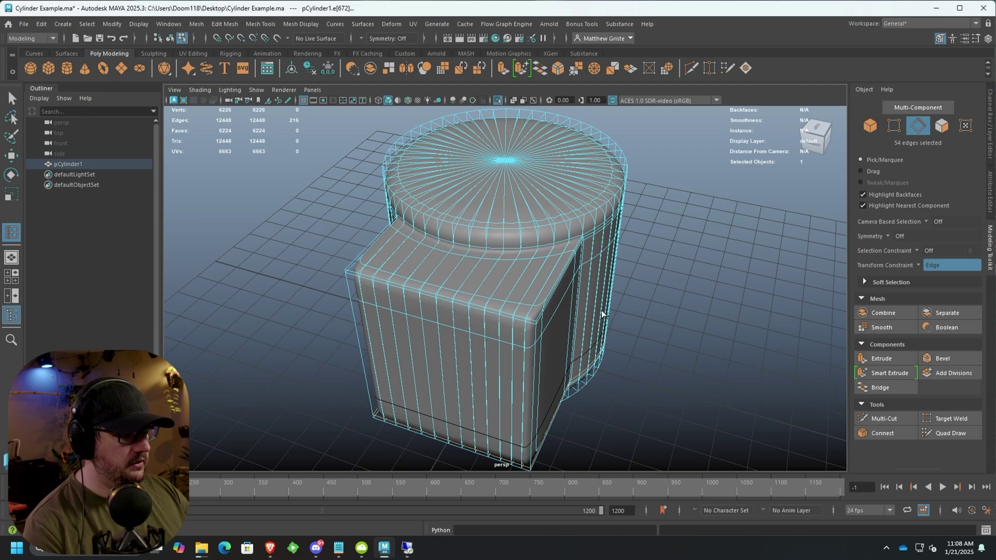
key(1)
alt+drag(457, 273, 339, 252)
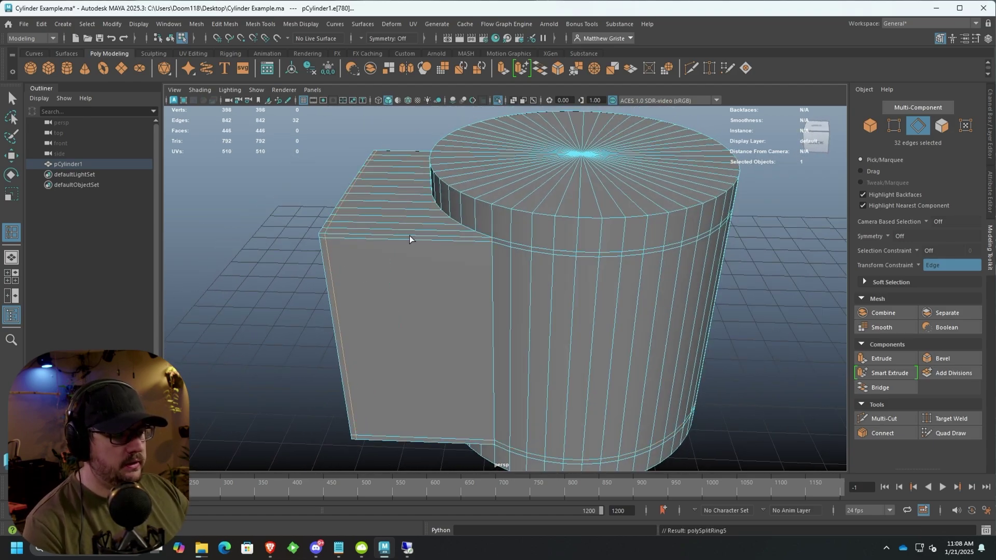
Step: Insert supporting edge loops where the block meets the cylinder and around the body
ctrl+click(488, 245)
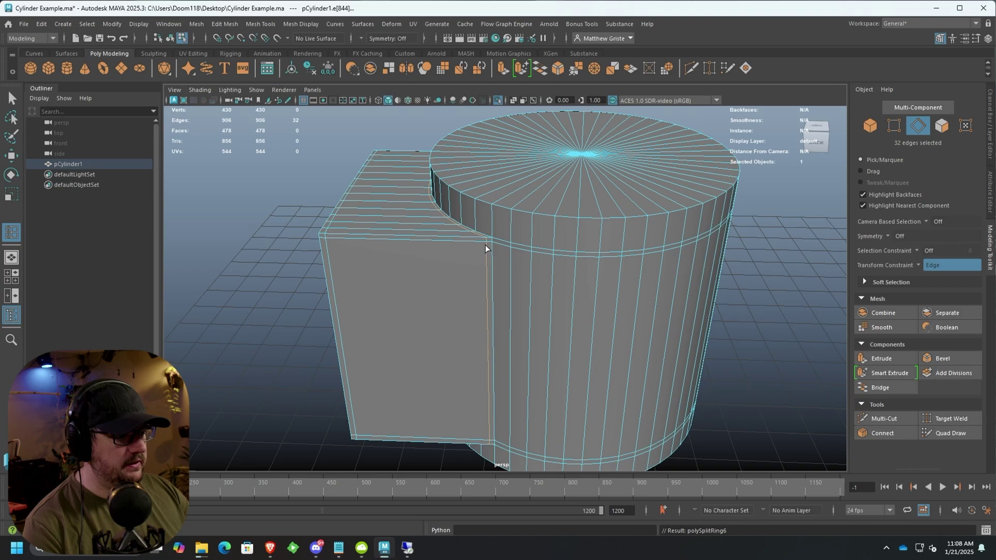
mouse_move(485, 245)
alt+mouse_down()
mouse_move(604, 316)
mouse_move(682, 313)
mouse_move(400, 267)
mouse_move(582, 252)
mouse_move(560, 289)
mouse_move(542, 270)
mouse_move(560, 344)
mouse_move(554, 264)
alt+mouse_up()
ctrl+click(540, 257)
scroll(554, 265, down, 5)
mouse_move(547, 302)
alt+mouse_down()
mouse_move(564, 273)
mouse_move(516, 338)
alt+mouse_up()
ctrl+click(551, 264)
scroll(471, 262, up, 3)
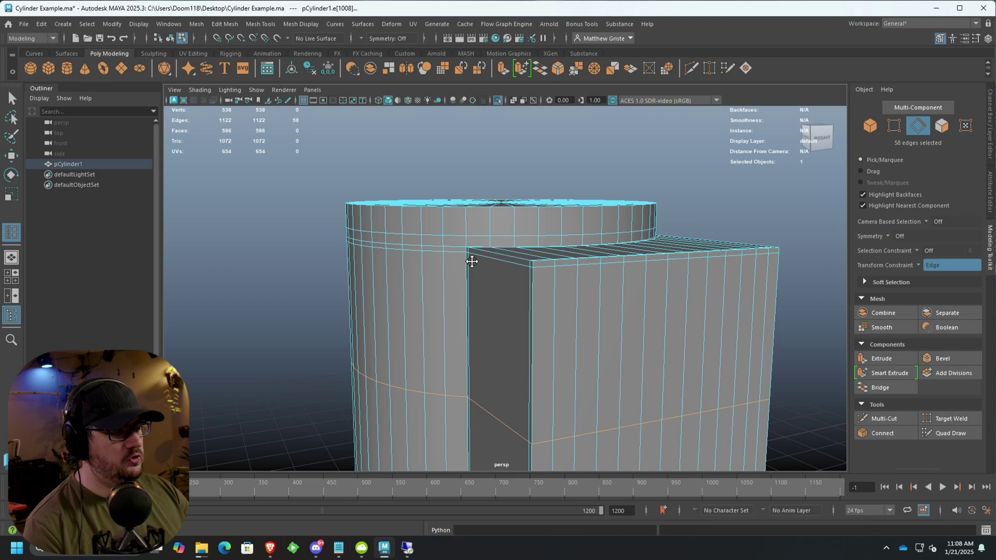
mouse_move(471, 262)
alt+mouse_down()
mouse_move(500, 300)
mouse_move(475, 309)
mouse_move(540, 306)
mouse_move(494, 306)
alt+mouse_up()
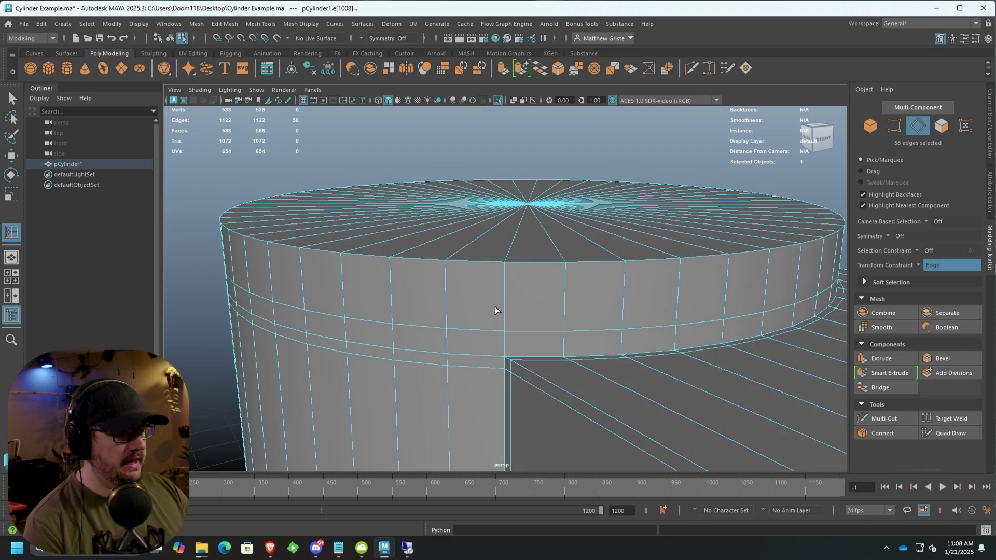
scroll(494, 311, up, 2)
scroll(469, 270, up, 2)
scroll(464, 318, up, 2)
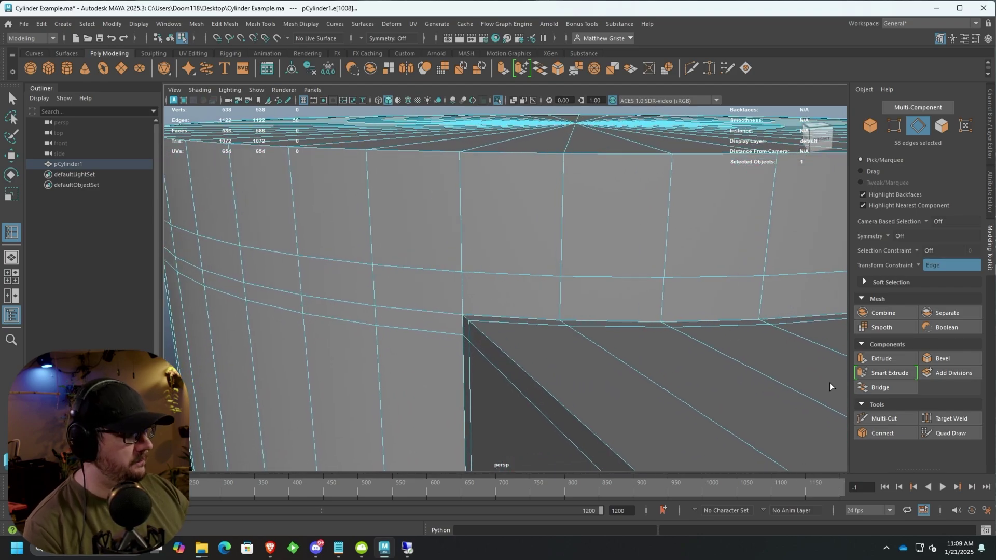
Step: Commit two Multi-Cut edges at the box-to-cylinder junction, then return to face selection
click(880, 418)
click(568, 325)
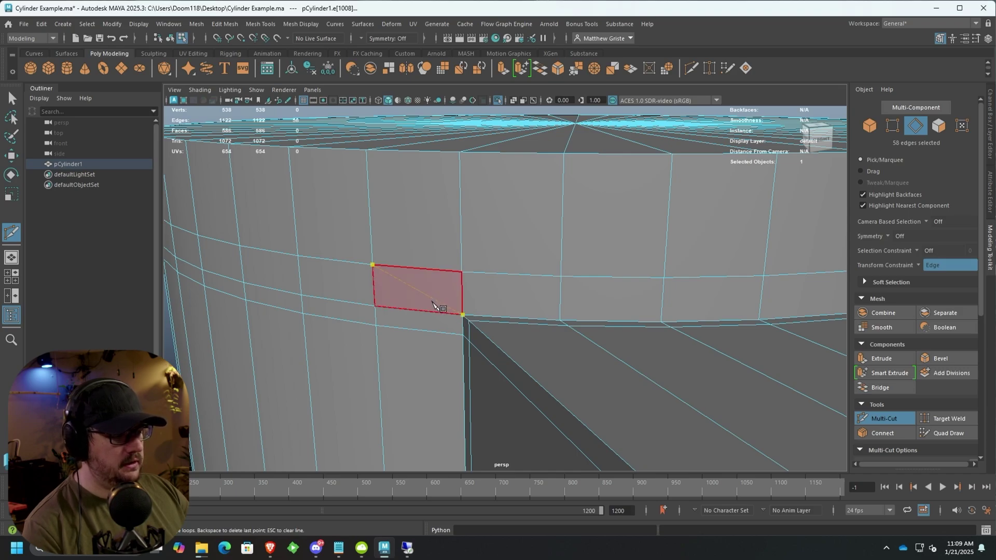
key(Return)
mouse_move(499, 286)
alt+mouse_down()
mouse_move(589, 311)
mouse_move(587, 338)
alt+mouse_up()
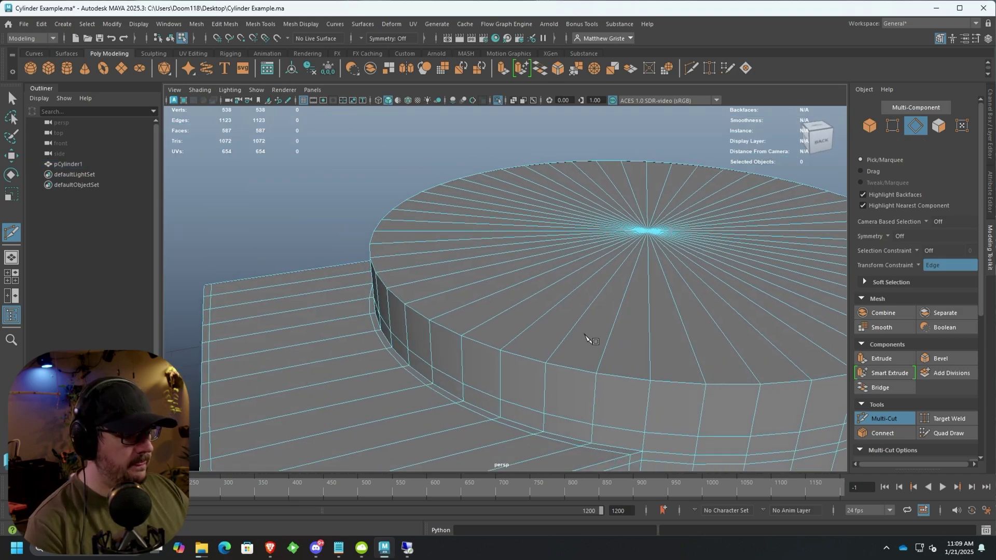
scroll(589, 334, up, 3)
scroll(545, 307, up, 3)
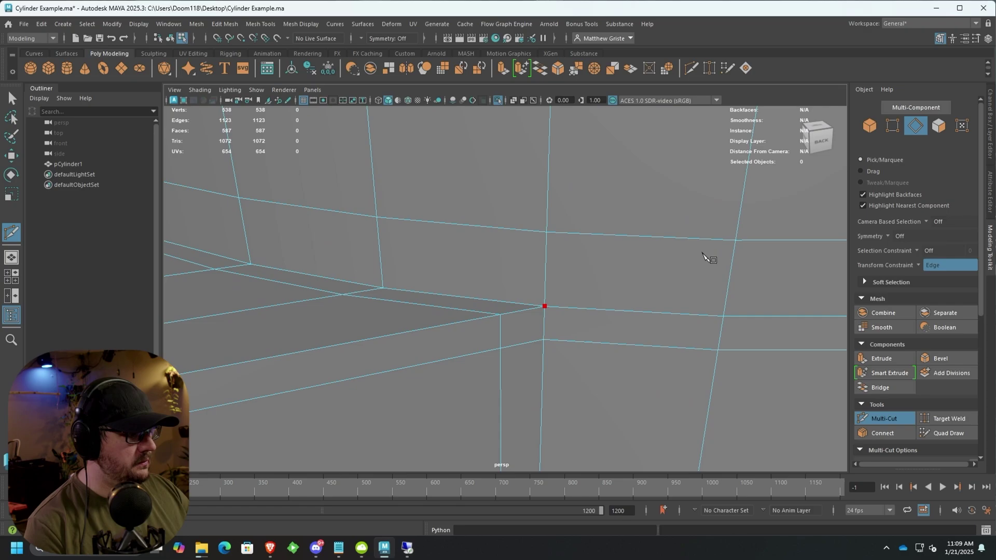
click(736, 241)
key(Return)
scroll(600, 293, down, 5)
scroll(606, 304, down, 2)
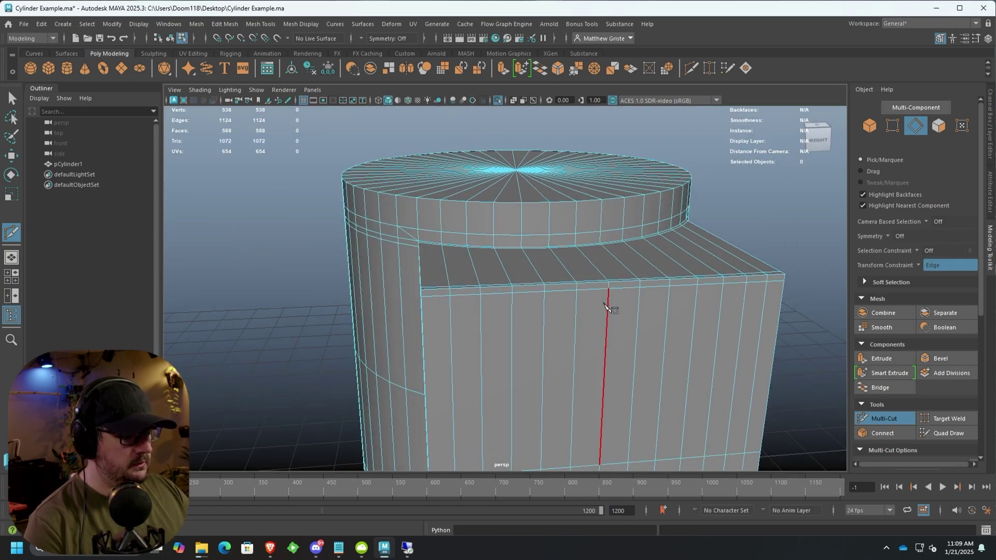
key(q)
scroll(545, 273, down, 5)
right_drag(542, 243, 512, 331)
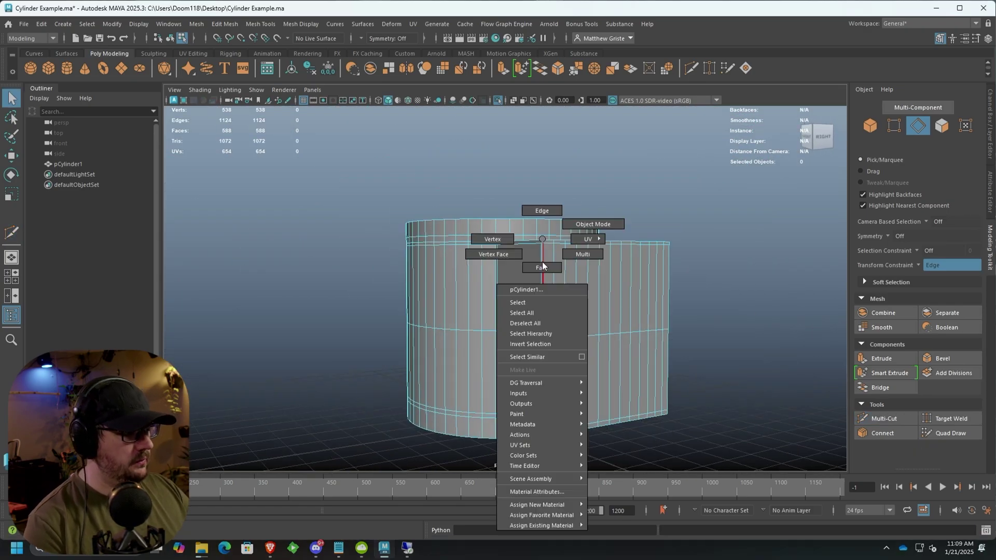
scroll(478, 357, up, 2)
Step: Delete the lower ring of body faces, then begin a Multi-Cut on the box-top edge toward the cylinder rim
double_click(462, 364)
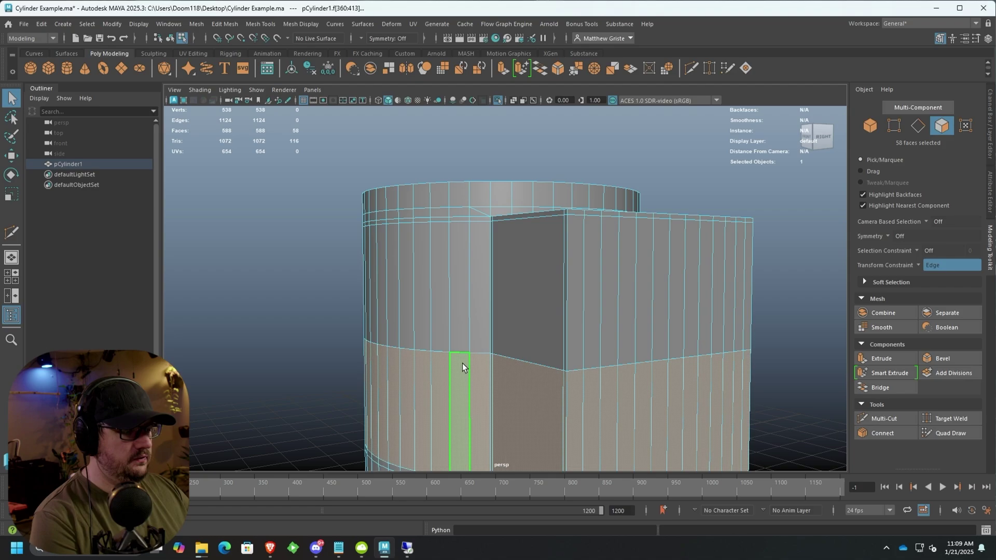
scroll(486, 378, down, 3)
key(Delete)
scroll(512, 281, up, 4)
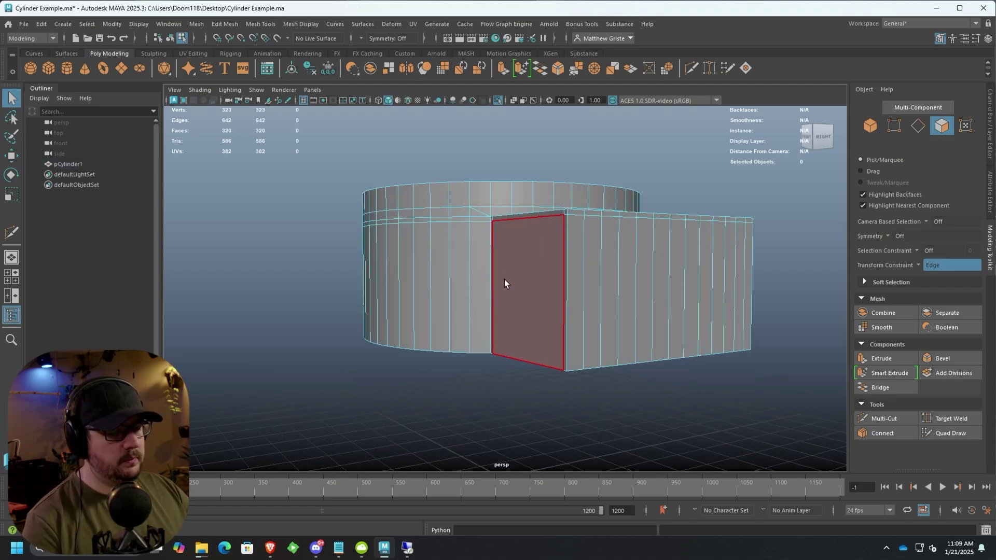
scroll(448, 281, up, 6)
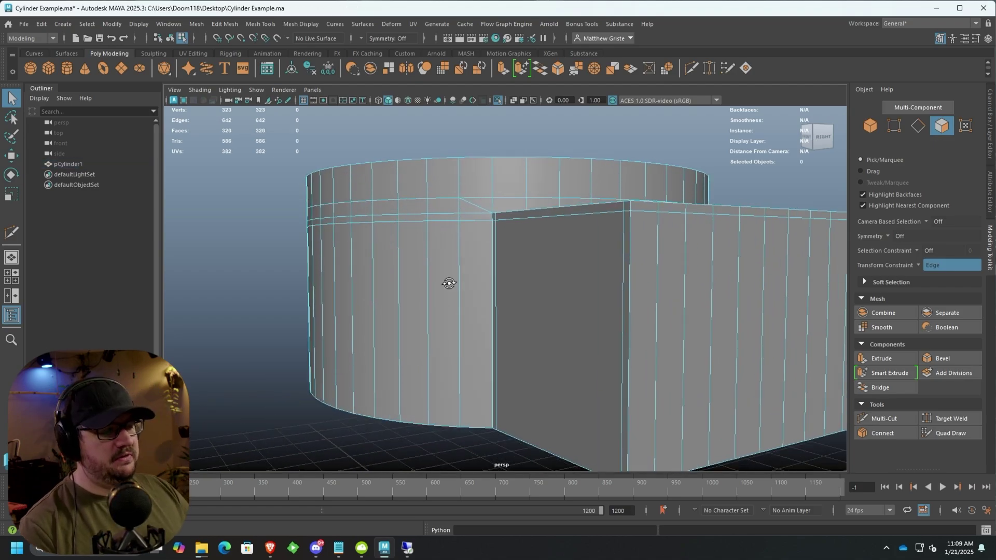
scroll(446, 261, up, 2)
scroll(446, 257, up, 3)
scroll(434, 263, up, 1)
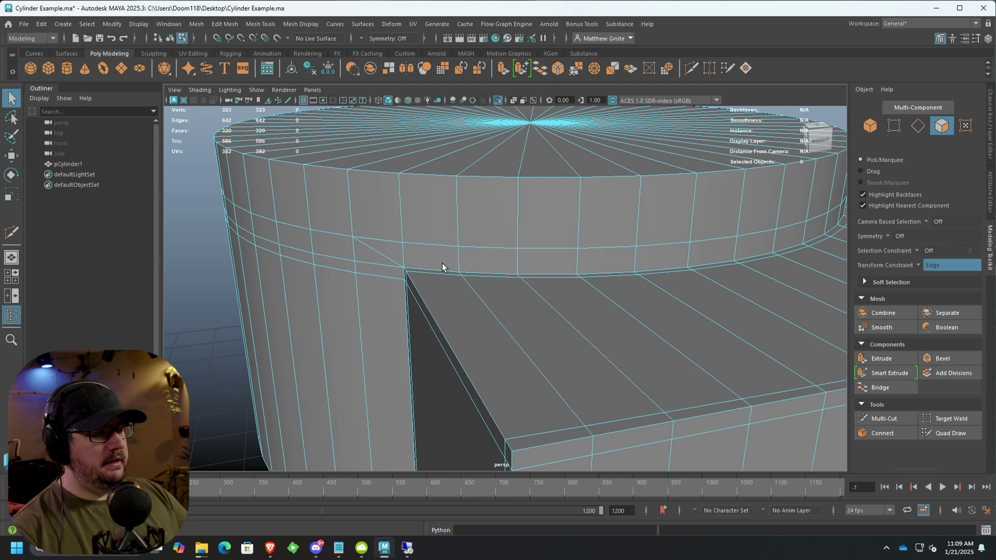
click(902, 419)
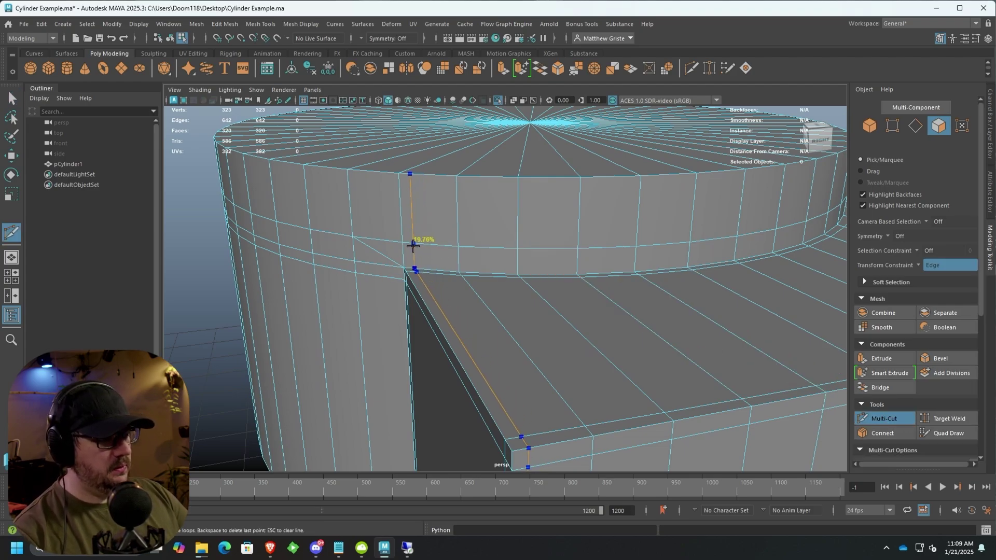
alt+drag(673, 316, 524, 244)
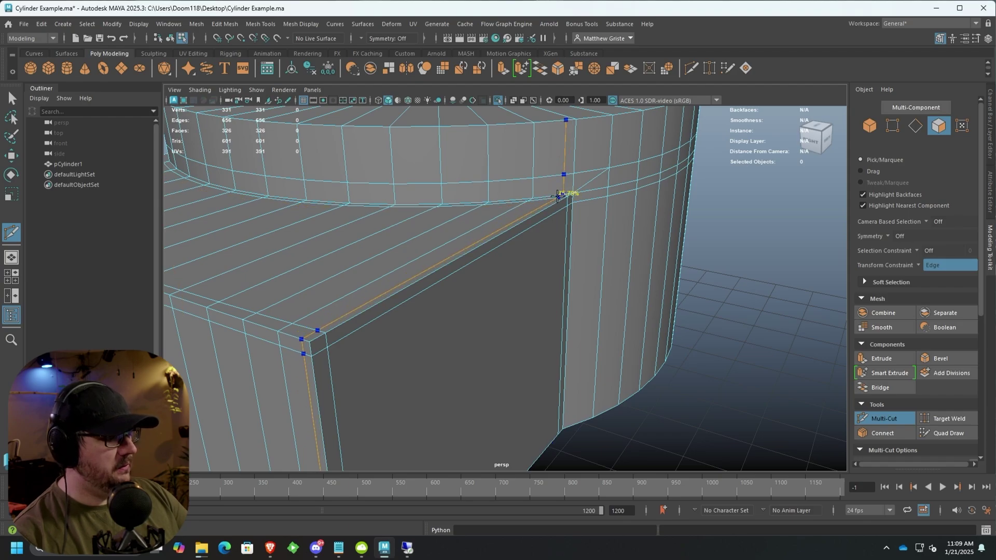
scroll(558, 198, down, 5)
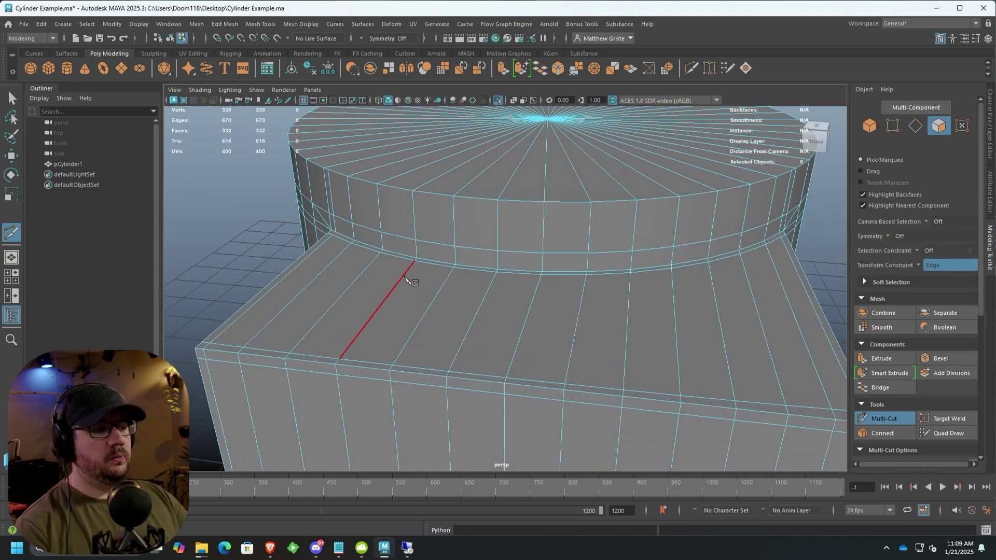
mouse_move(618, 273)
alt+mouse_down()
mouse_move(377, 238)
mouse_move(456, 289)
mouse_move(395, 238)
alt+mouse_up()
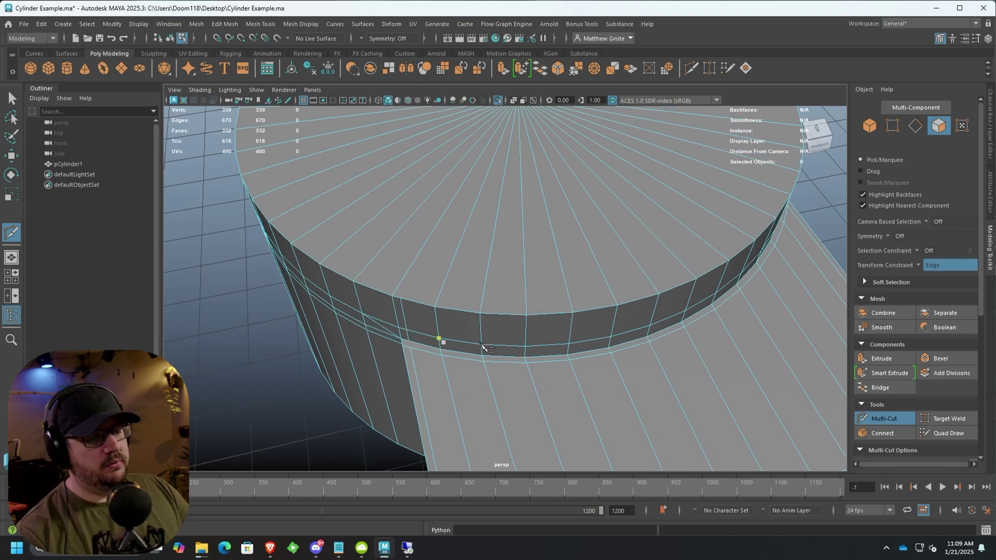
alt+drag(446, 274, 477, 256)
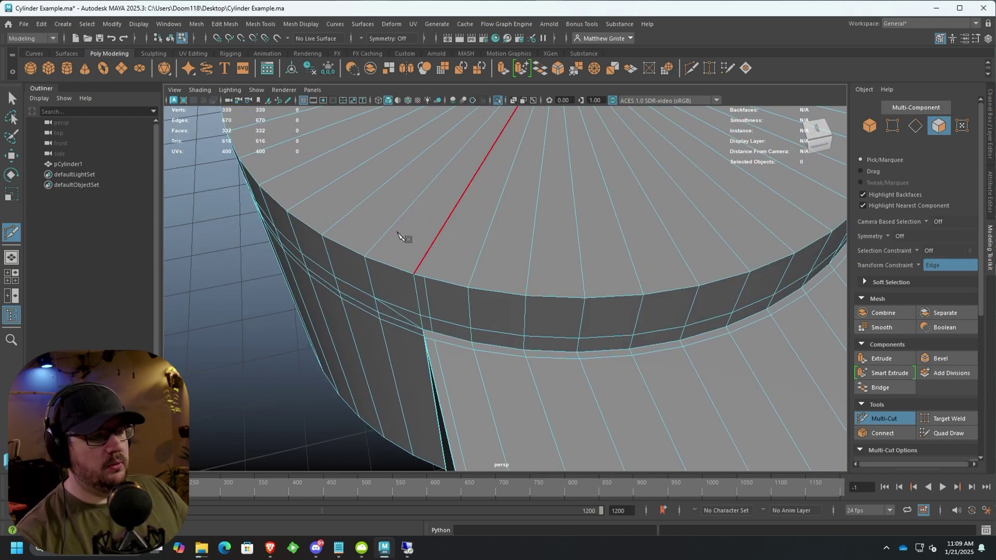
mouse_move(398, 237)
alt+mouse_down()
mouse_move(521, 298)
mouse_move(552, 260)
mouse_move(527, 222)
mouse_move(477, 254)
mouse_move(490, 262)
mouse_move(511, 256)
mouse_move(367, 236)
alt+mouse_up()
alt+drag(404, 198, 408, 225)
click(627, 267)
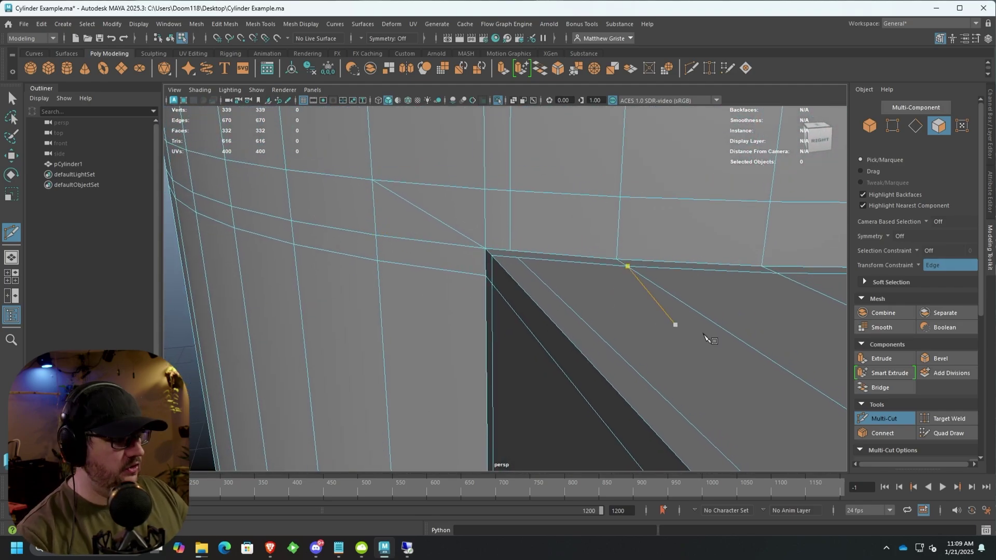
Step: Target Weld two stray vertices onto the box's top corner vertex
click(946, 420)
mouse_move(502, 251)
alt+mouse_down()
mouse_move(473, 245)
mouse_move(491, 256)
alt+mouse_up()
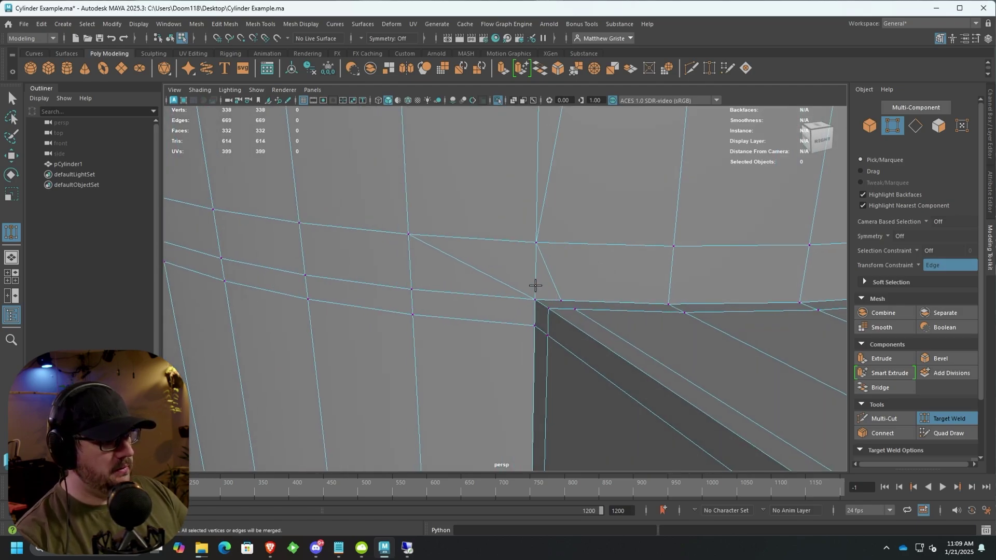
alt+drag(535, 284, 536, 262)
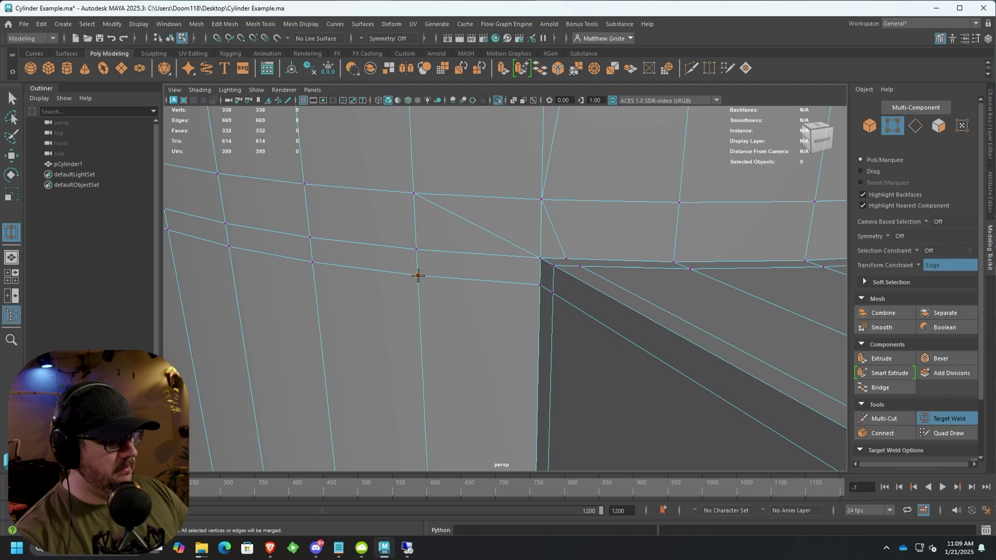
key(q)
alt+drag(415, 254, 480, 278)
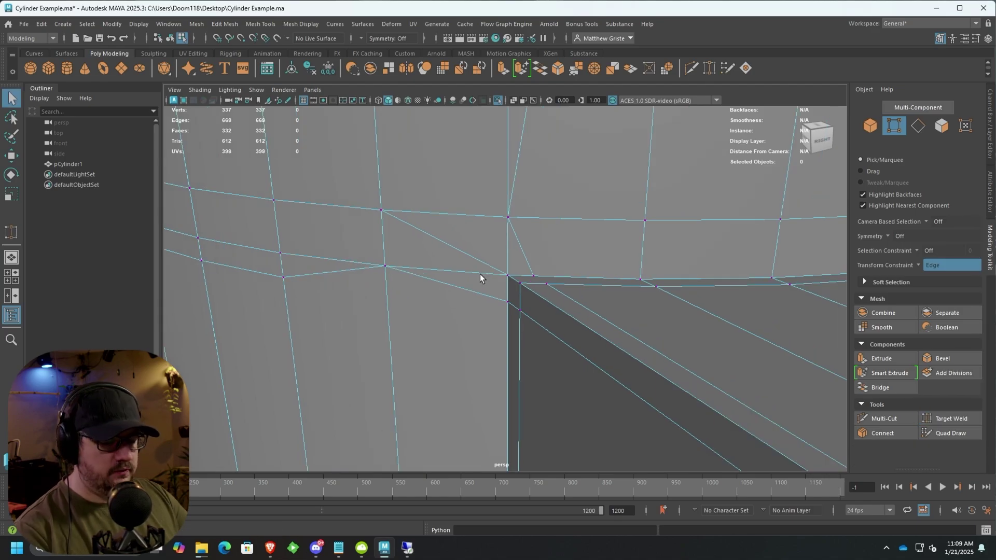
Step: Delete the two leftover corner edges and a stray edge on the cylinder rim
right_drag(466, 278, 464, 210)
click(510, 253)
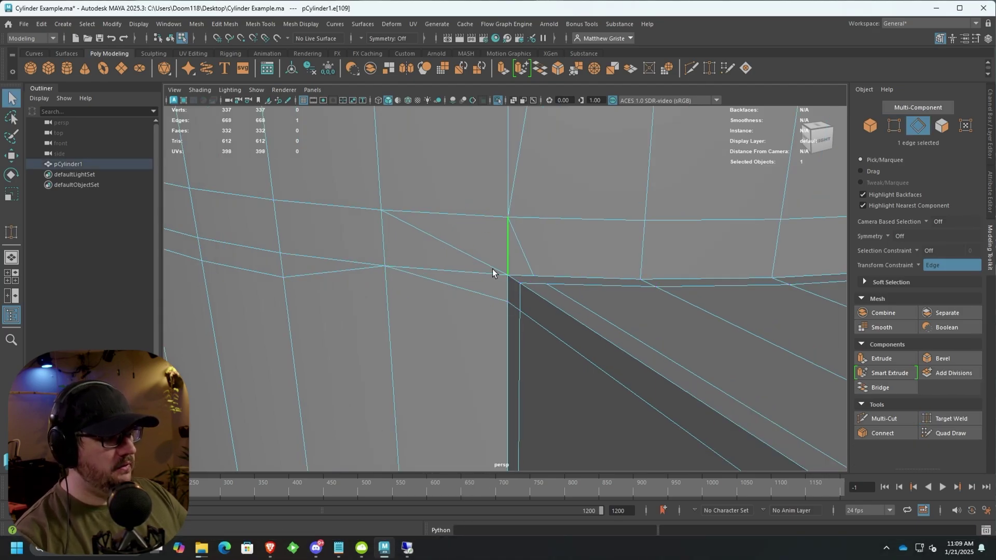
shift+click(474, 273)
key(Delete)
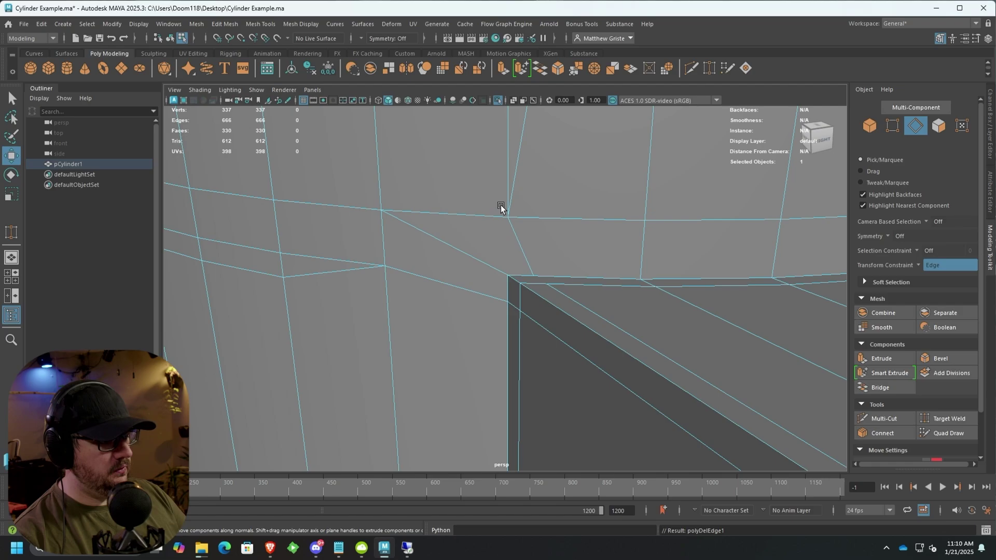
click(510, 194)
key(w)
scroll(504, 258, down, 5)
alt+drag(503, 258, 527, 267)
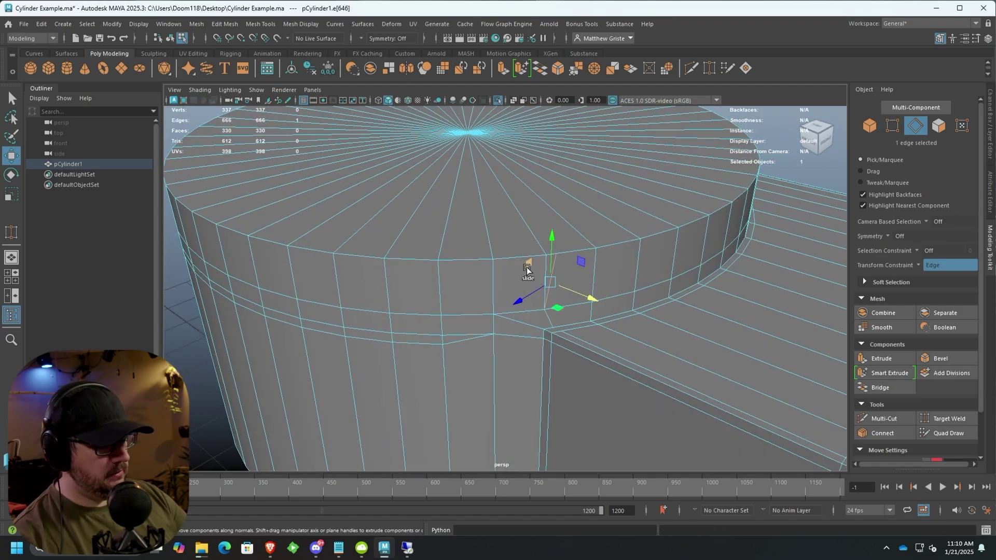
key(Delete)
Step: Delete a stray edge on the cylinder wall and another leftover edge at the junction
alt+drag(601, 261, 651, 323)
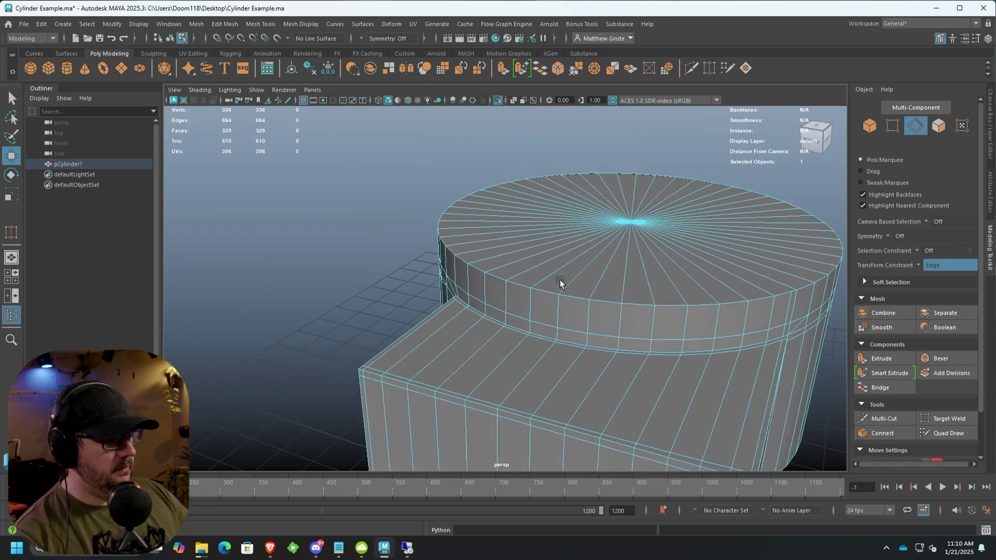
scroll(651, 323, up, 2)
scroll(423, 282, up, 5)
scroll(478, 289, up, 3)
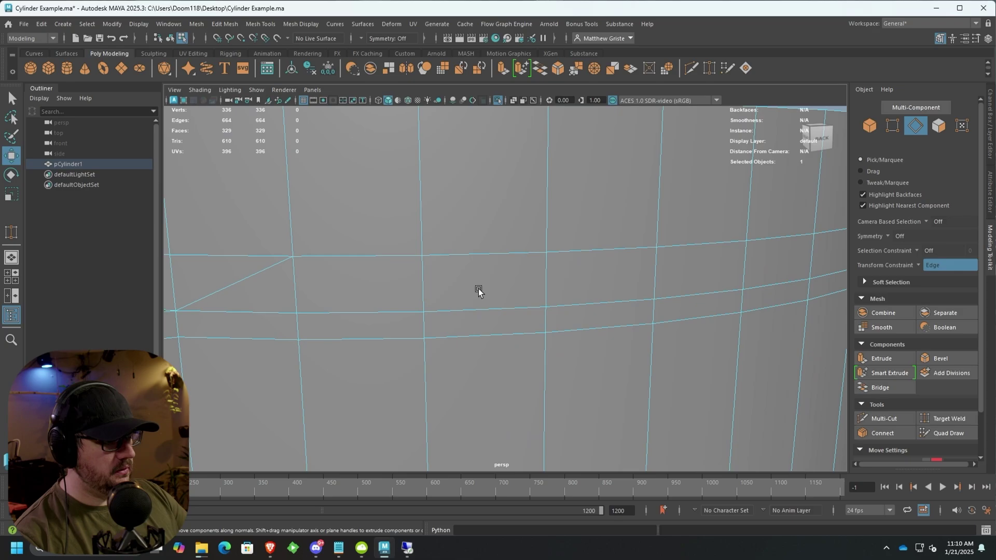
alt+drag(489, 291, 544, 291)
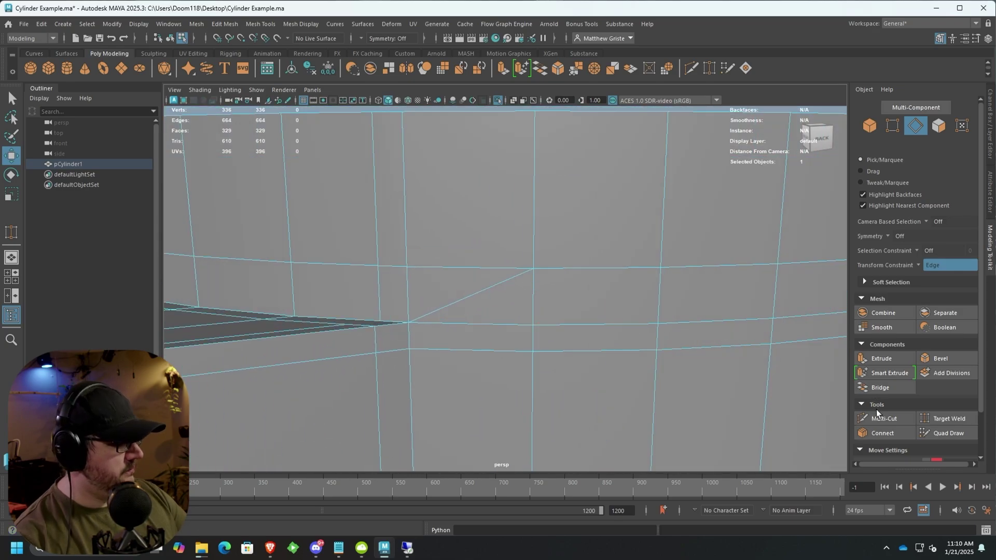
click(949, 419)
right_drag(535, 342, 536, 343)
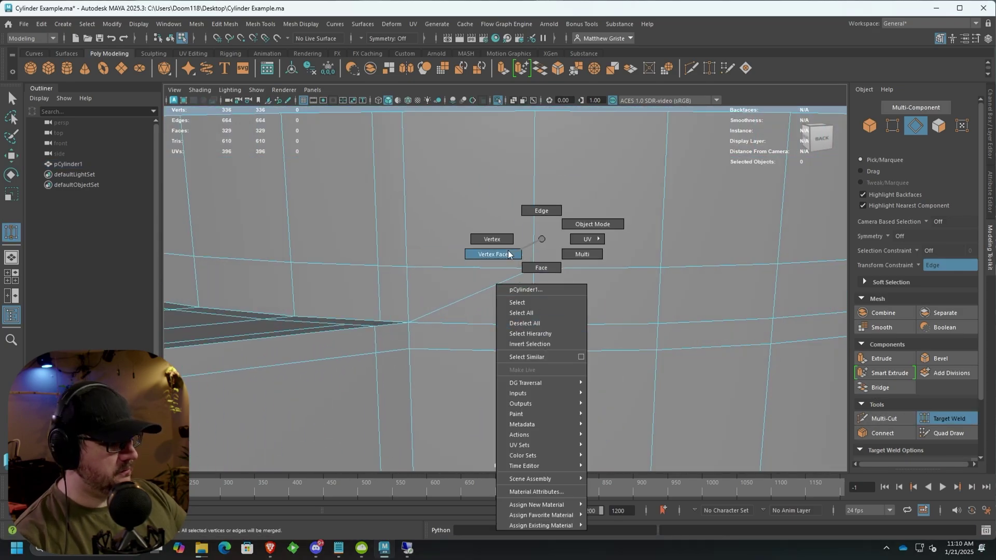
mouse_move(483, 277)
alt+mouse_down()
mouse_move(467, 311)
mouse_move(546, 304)
mouse_move(519, 295)
alt+mouse_up()
right_drag(519, 295, 471, 245)
key(q)
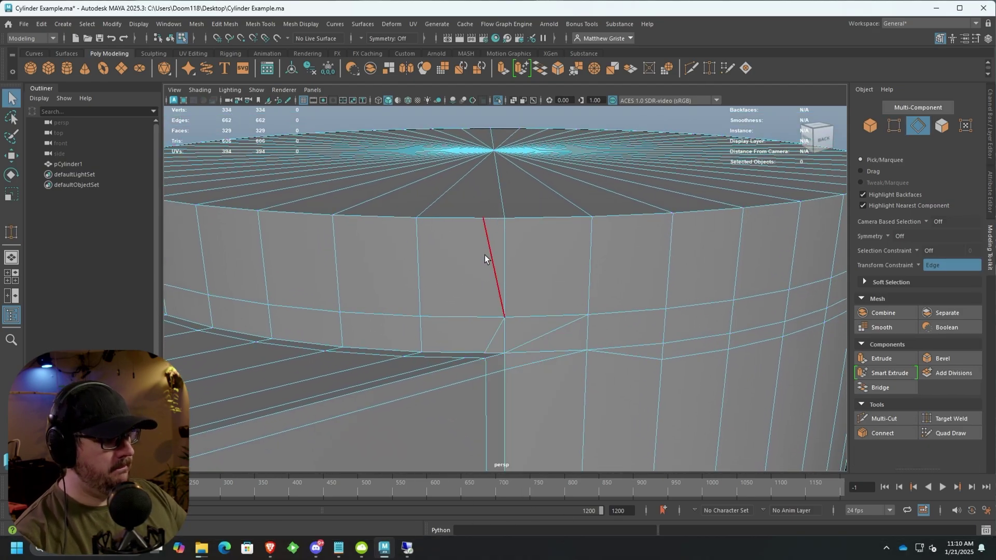
click(485, 255)
key(Delete)
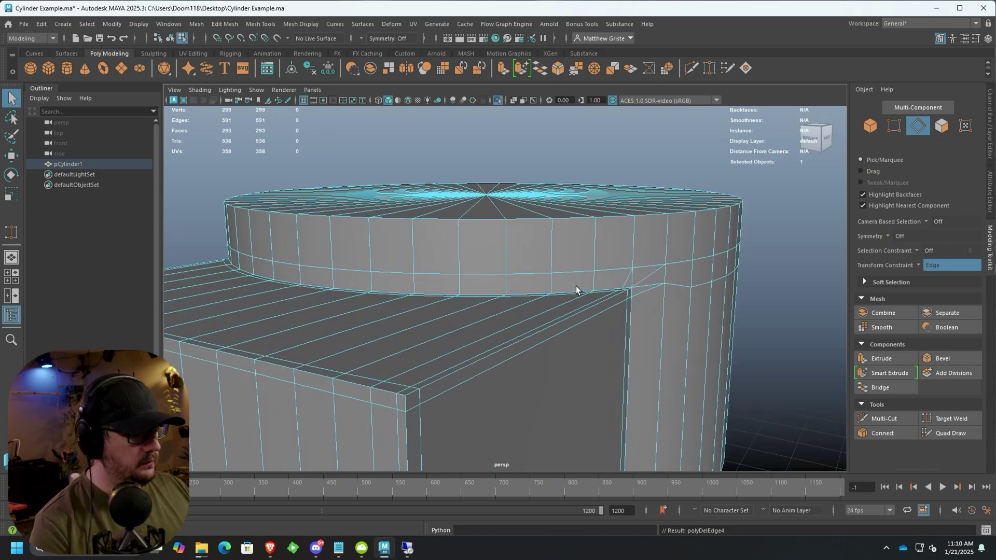
scroll(576, 286, up, 3)
scroll(599, 269, up, 2)
scroll(457, 322, up, 2)
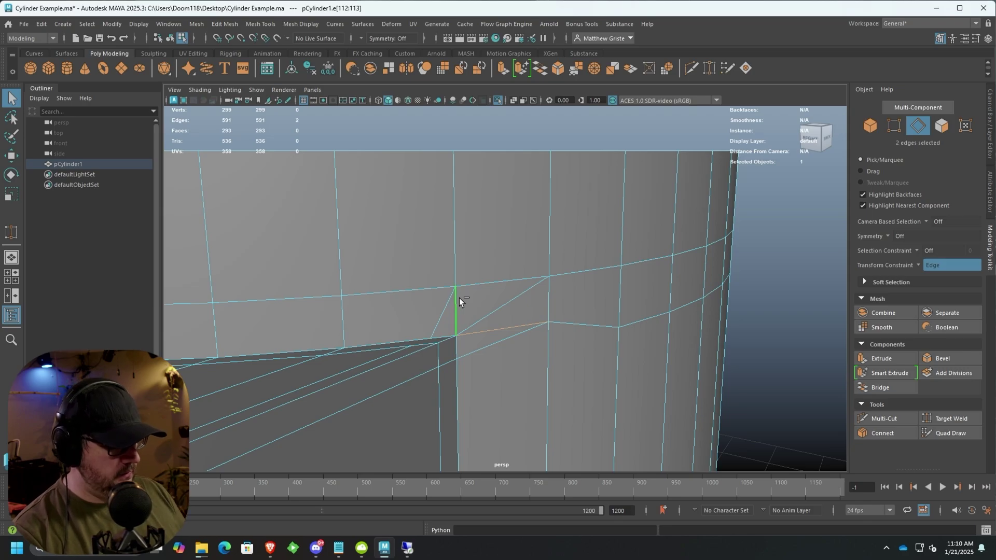
key(Delete)
scroll(459, 298, down, 4)
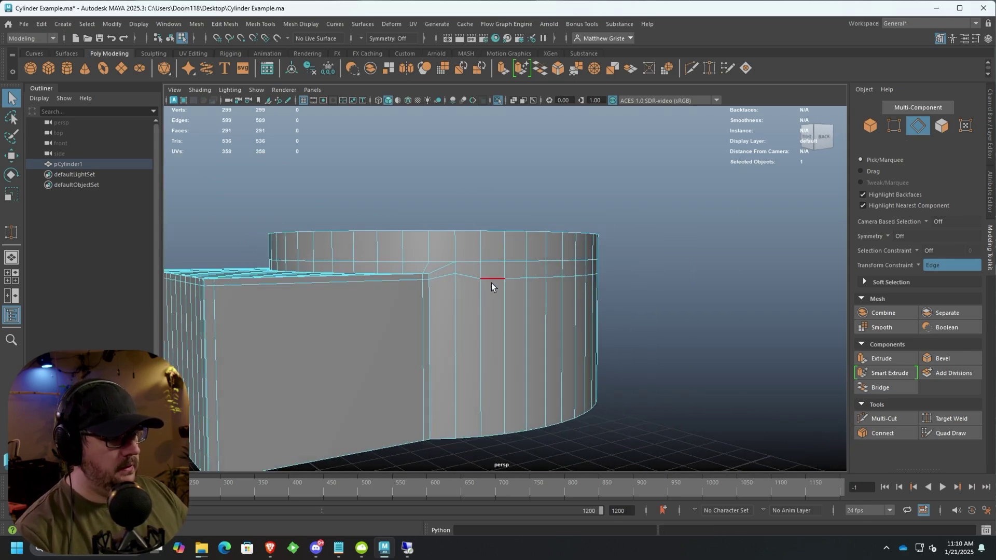
Step: Scale the rim edge ring slightly, then return to Object Mode on the whole model
key(r)
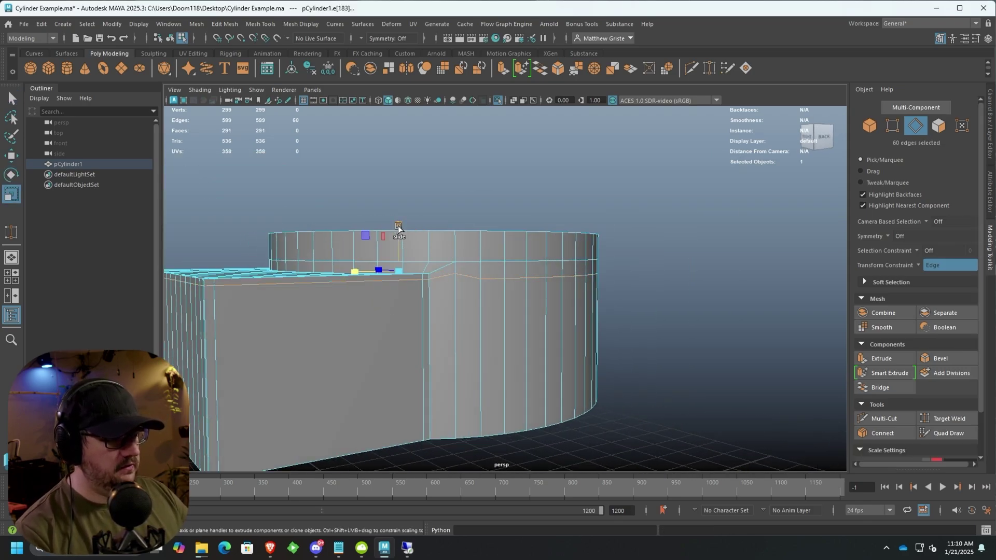
drag(397, 228, 387, 330)
mouse_move(350, 294)
alt+mouse_down()
mouse_move(481, 281)
mouse_move(420, 289)
mouse_move(452, 297)
alt+mouse_up()
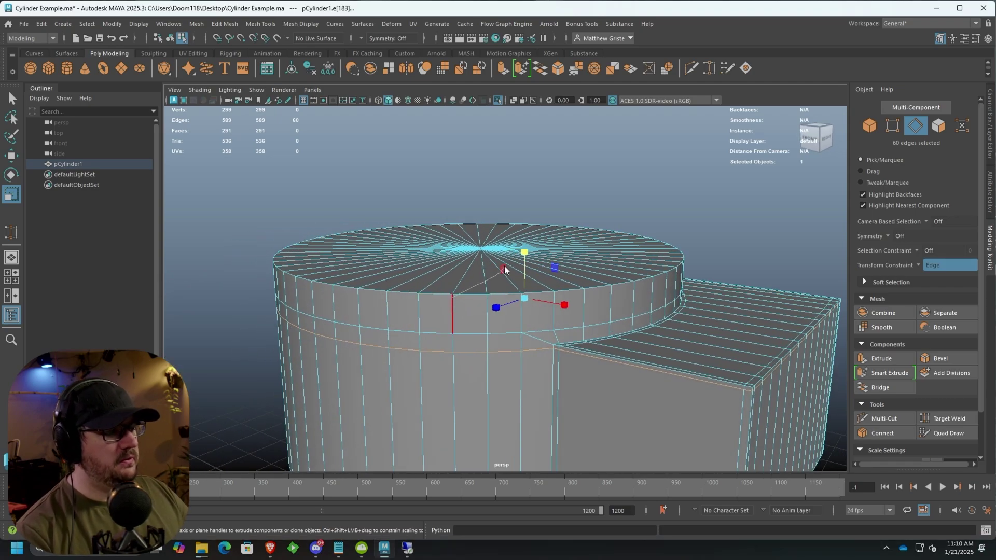
right_drag(452, 239, 541, 278)
alt+drag(540, 278, 446, 246)
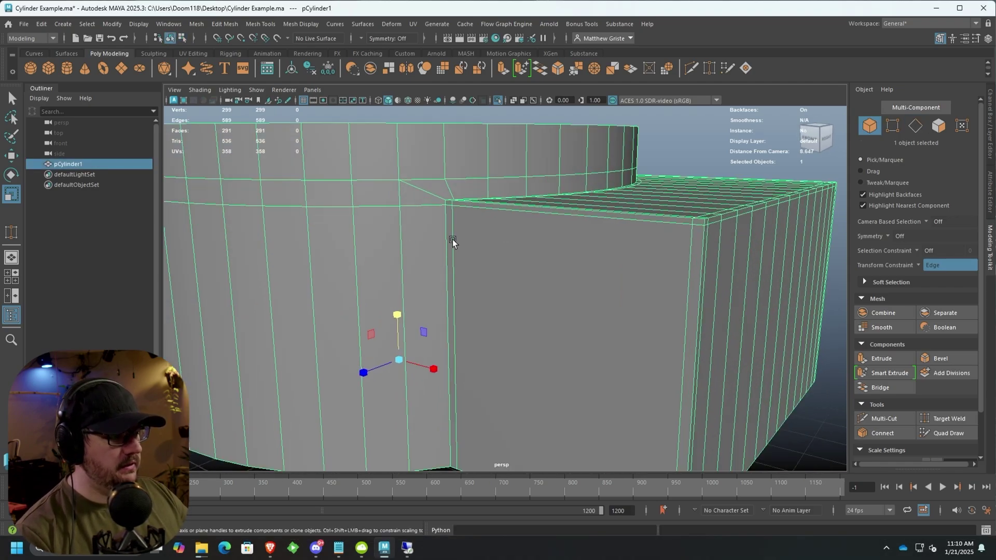
scroll(434, 259, down, 5)
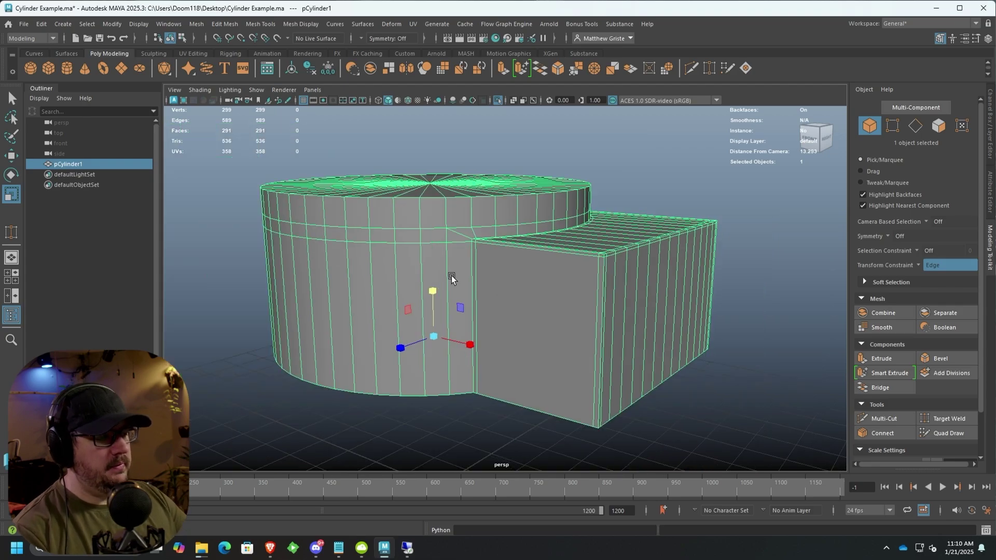
mouse_move(453, 276)
alt+mouse_down()
mouse_move(363, 266)
mouse_move(567, 238)
alt+mouse_up()
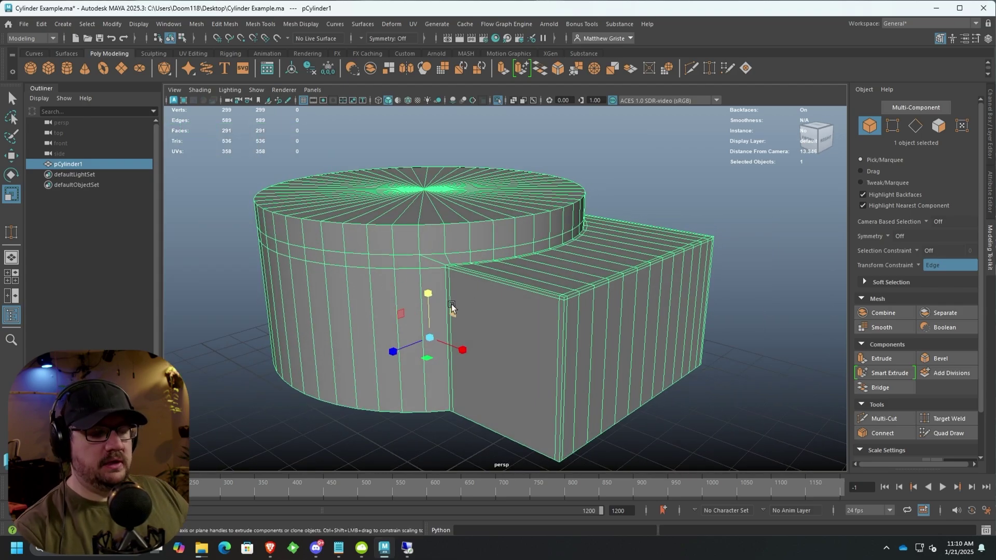
scroll(451, 304, up, 3)
scroll(462, 285, up, 2)
scroll(485, 263, up, 2)
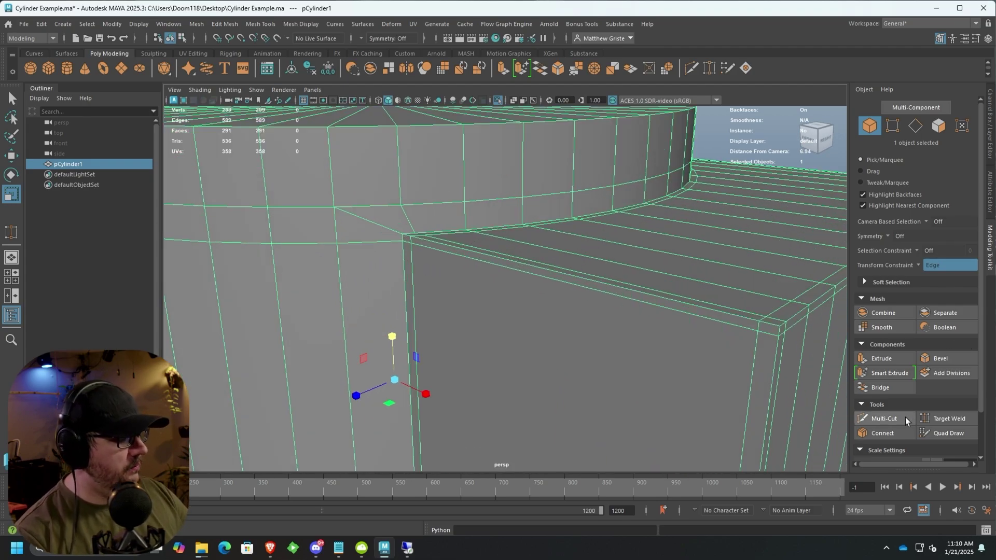
Step: Multi-Cut a new edge along the cylinder rim into the box's top corner
click(884, 419)
scroll(500, 266, down, 5)
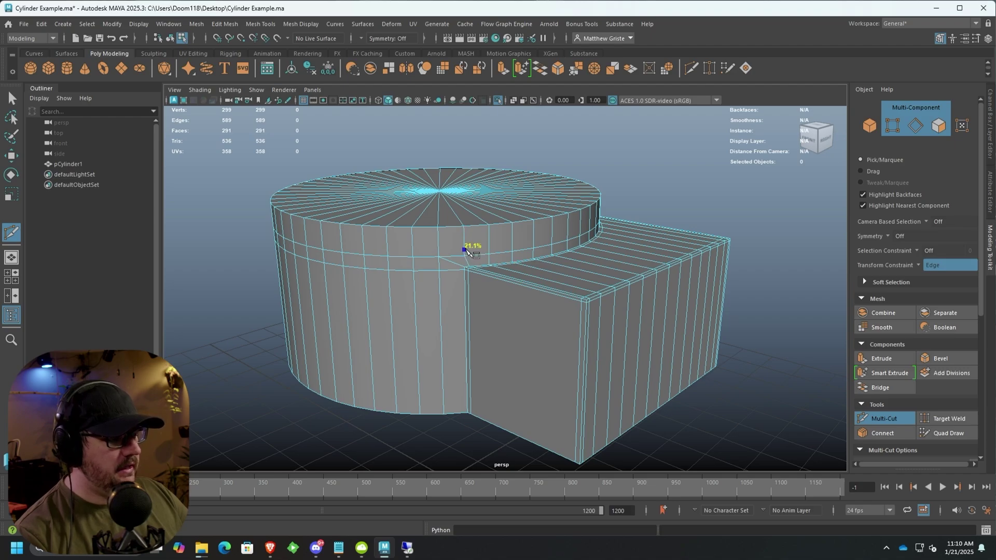
scroll(483, 282, up, 3)
scroll(507, 256, up, 2)
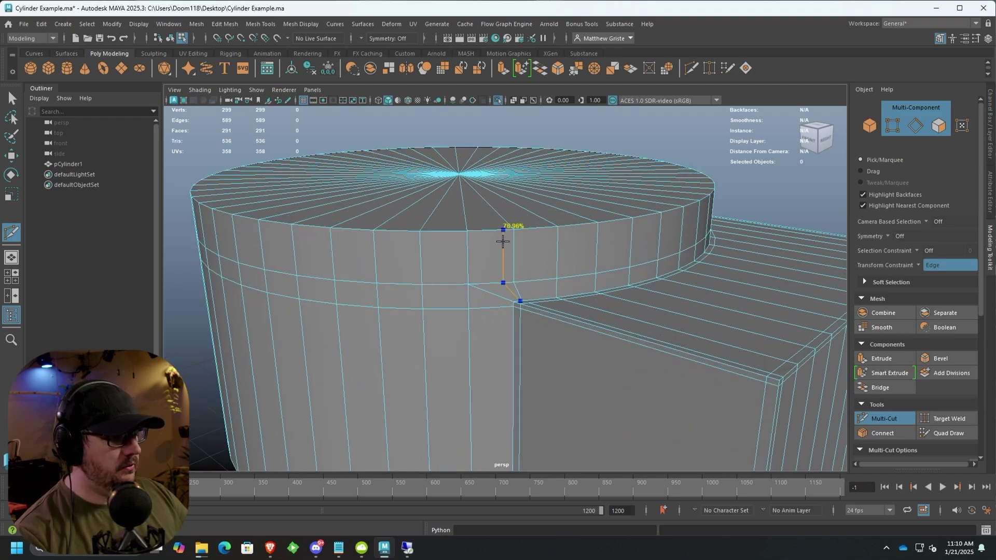
ctrl+click(509, 234)
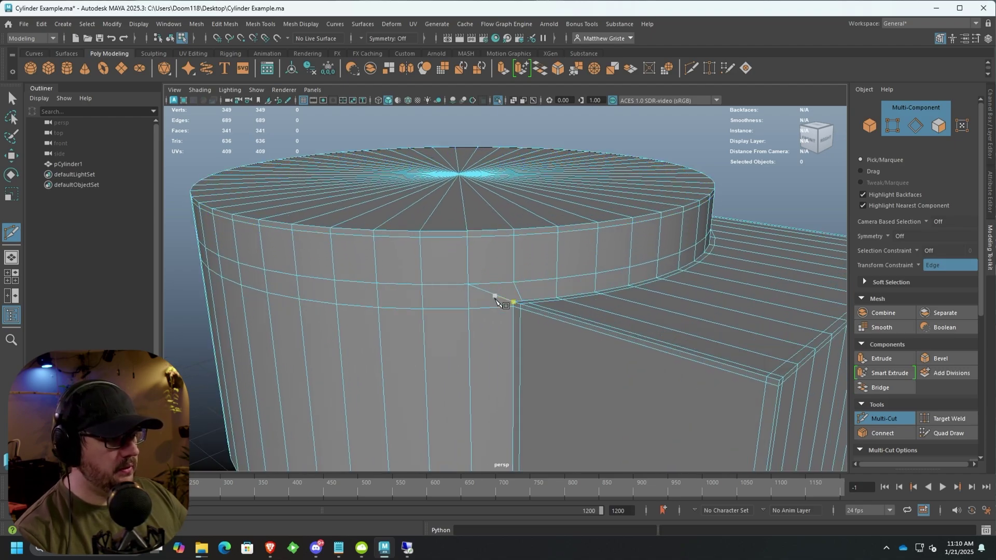
scroll(499, 291, up, 2)
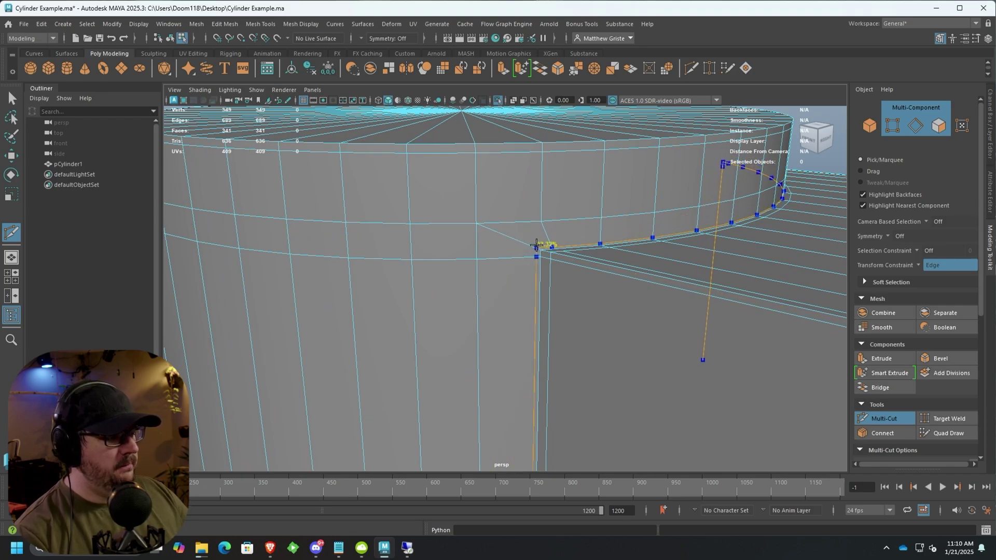
ctrl+click(536, 246)
scroll(536, 246, down, 5)
alt+drag(535, 246, 514, 279)
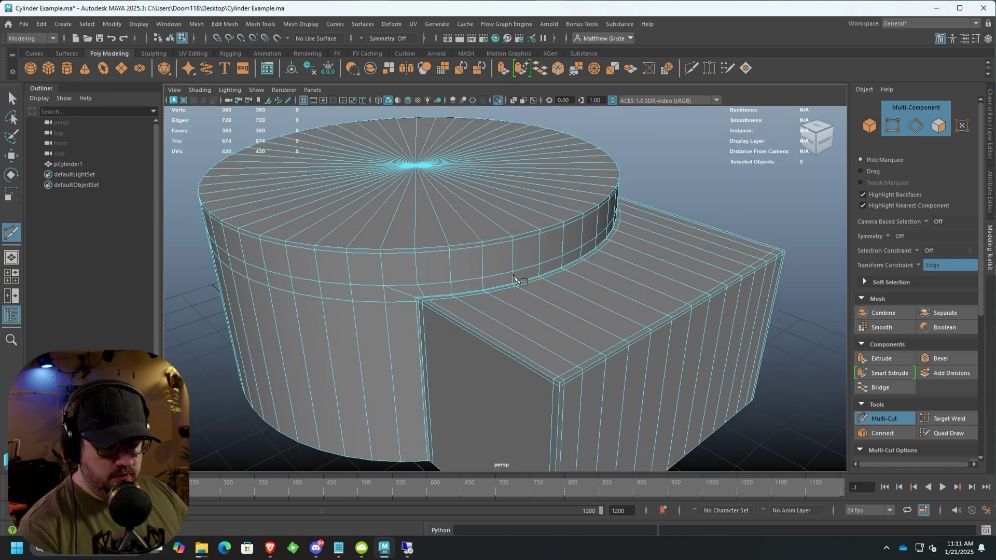
key(q)
Step: Return to Object Mode and reselect pCylinder1 ready for the smooth preview
right_drag(522, 264, 573, 217)
mouse_move(573, 217)
alt+mouse_down()
mouse_move(566, 270)
mouse_move(556, 263)
alt+mouse_up()
click(674, 290)
scroll(595, 305, up, 3)
mouse_move(595, 305)
alt+mouse_down()
mouse_move(343, 298)
mouse_move(415, 249)
mouse_move(462, 260)
mouse_move(581, 236)
alt+mouse_up()
click(552, 234)
scroll(553, 234, up, 3)
scroll(505, 219, up, 2)
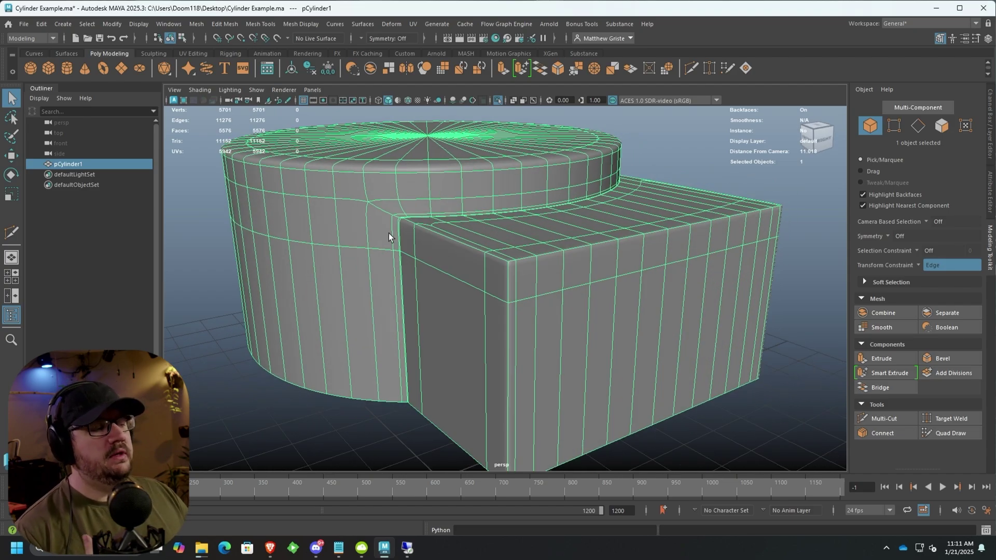
scroll(469, 252, down, 2)
scroll(469, 253, up, 2)
scroll(418, 282, up, 2)
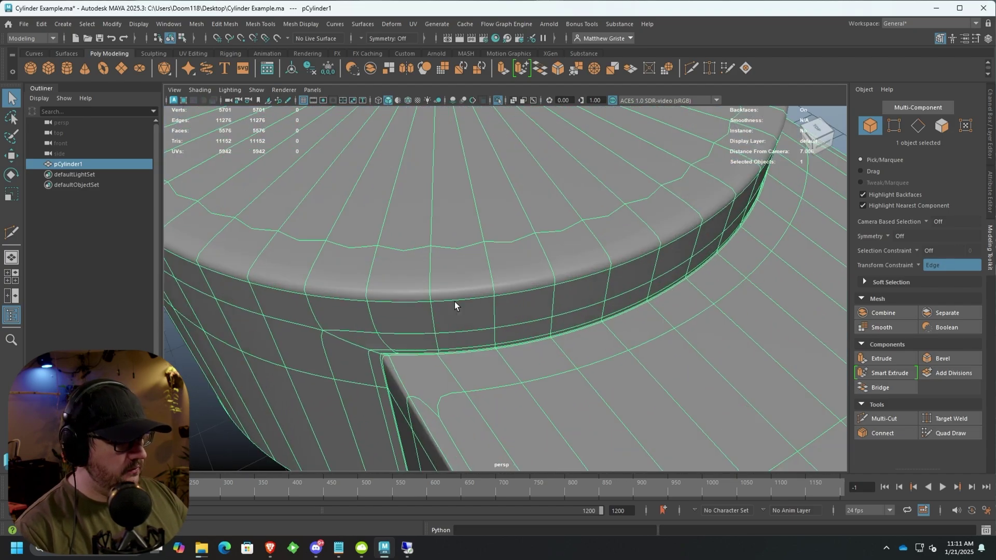
scroll(456, 304, up, 2)
Step: Turn off smooth preview, Multi-Cut a point on the box's top edge and switch to Target Weld in vertex mode
key(1)
alt+drag(475, 323, 527, 301)
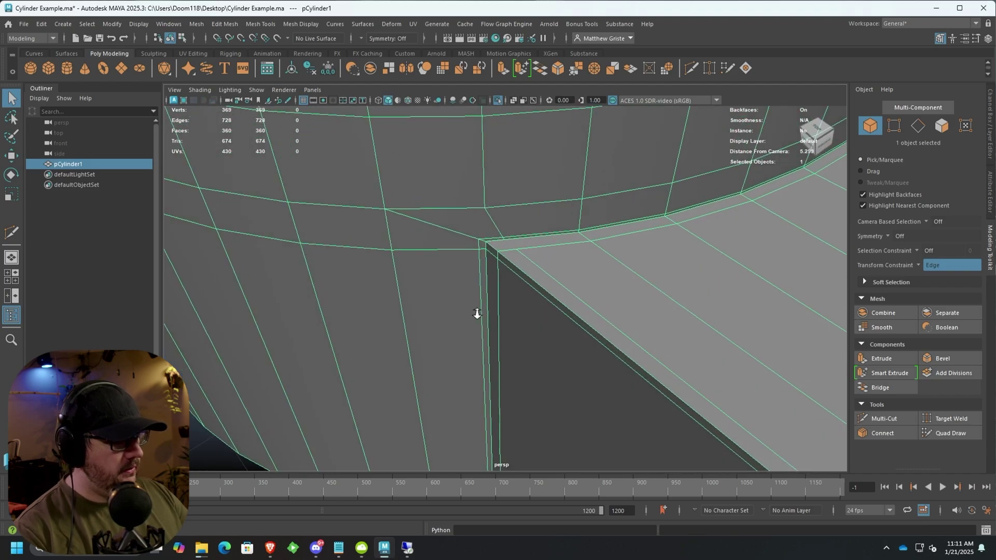
click(885, 418)
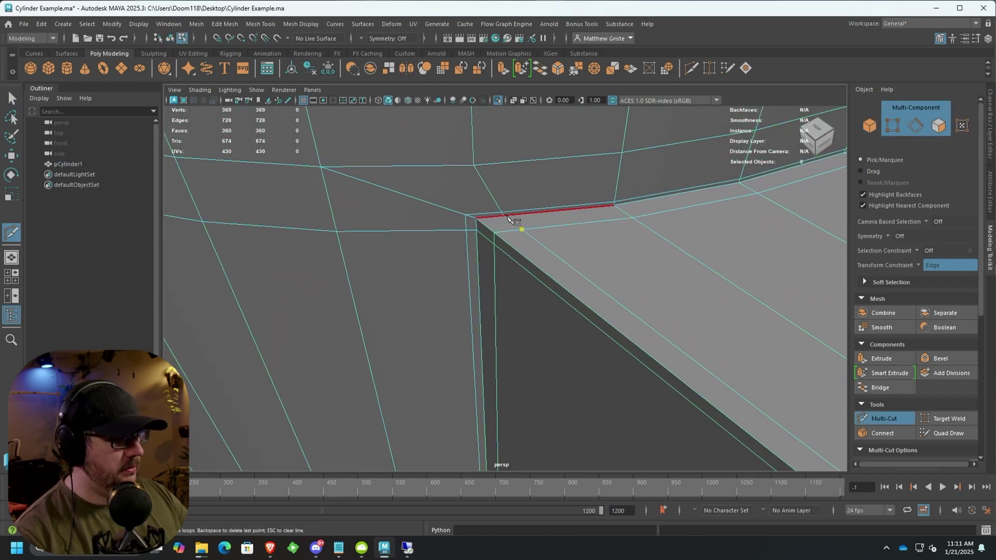
click(507, 216)
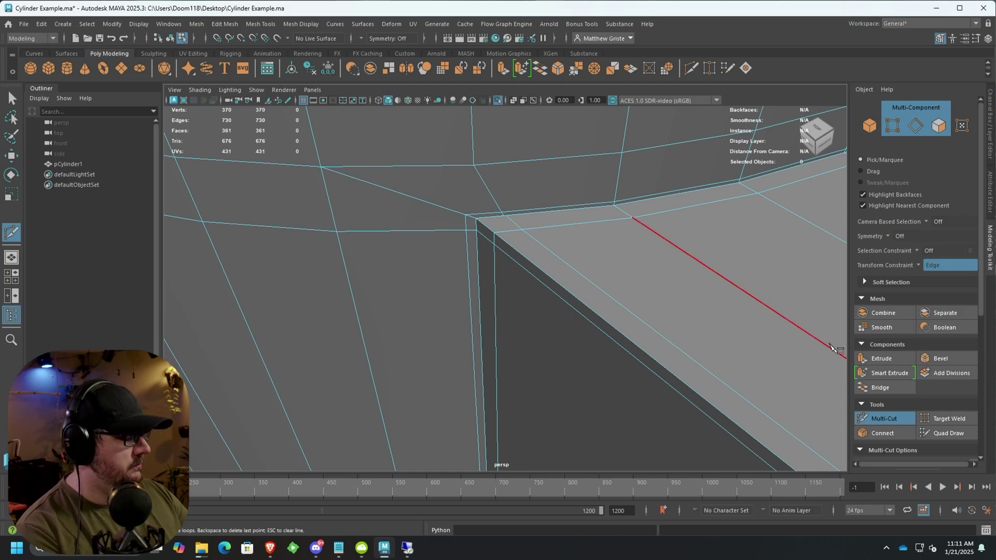
click(948, 418)
right_drag(521, 221, 473, 195)
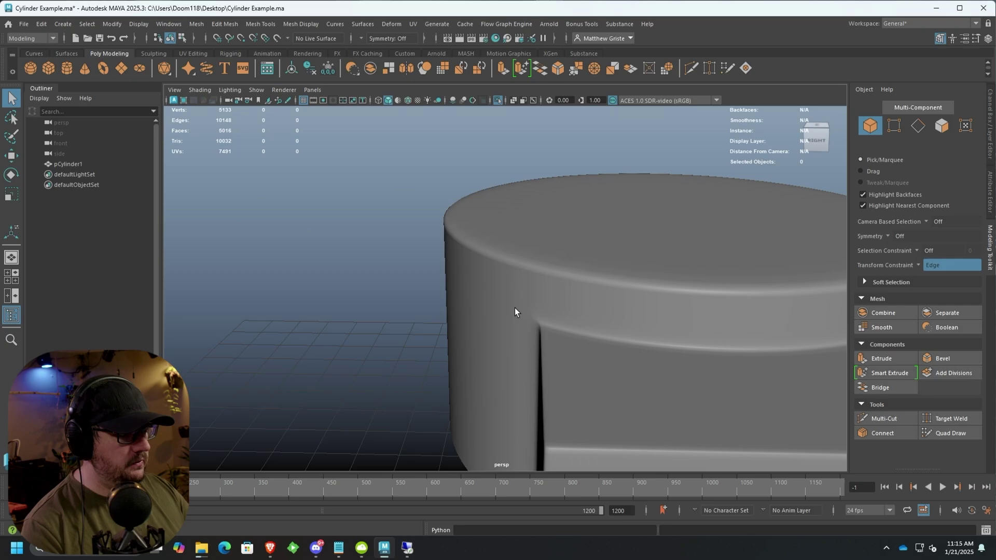
Step: Multi-Cut an edge loop along the box top near the rim junction and preview it smoothed
alt+drag(514, 312, 625, 343)
click(501, 325)
key(1)
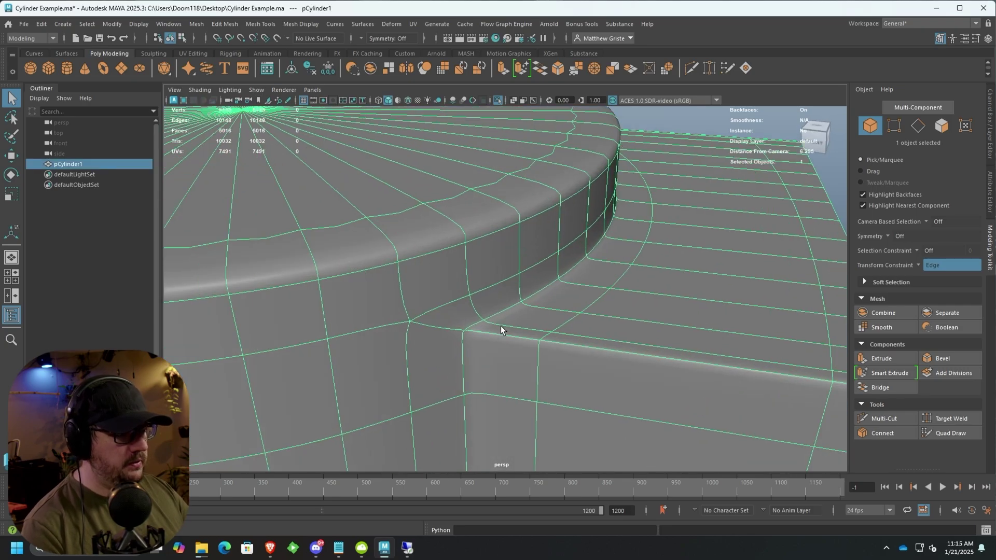
alt+drag(500, 326, 423, 289)
alt+right_drag(423, 288, 810, 324)
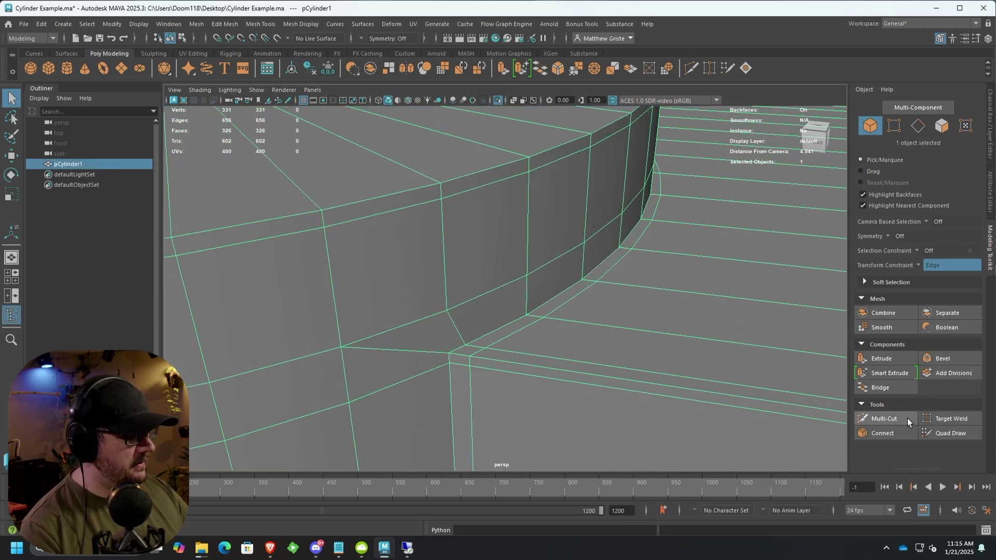
click(884, 418)
ctrl+click(409, 344)
alt+drag(409, 345, 511, 350)
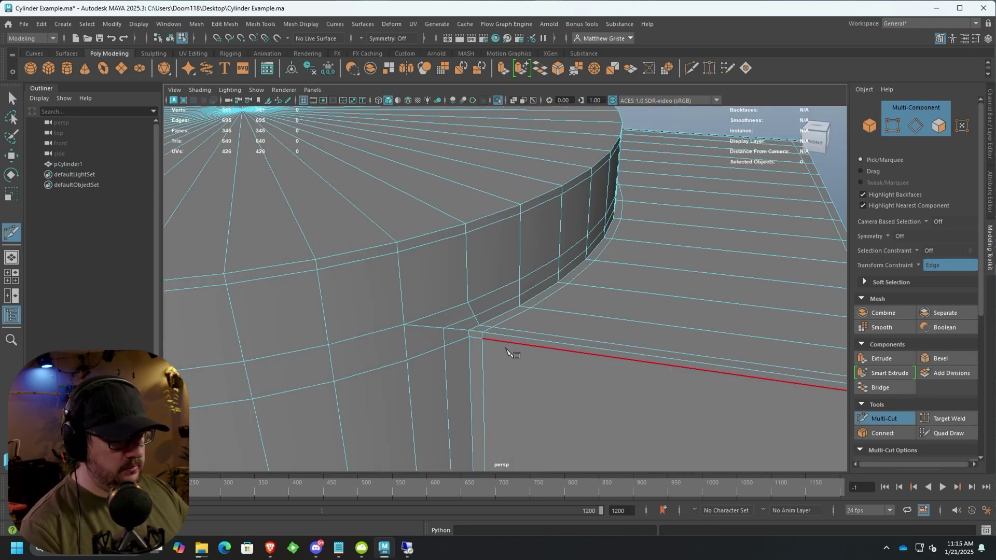
key(q)
key(3)
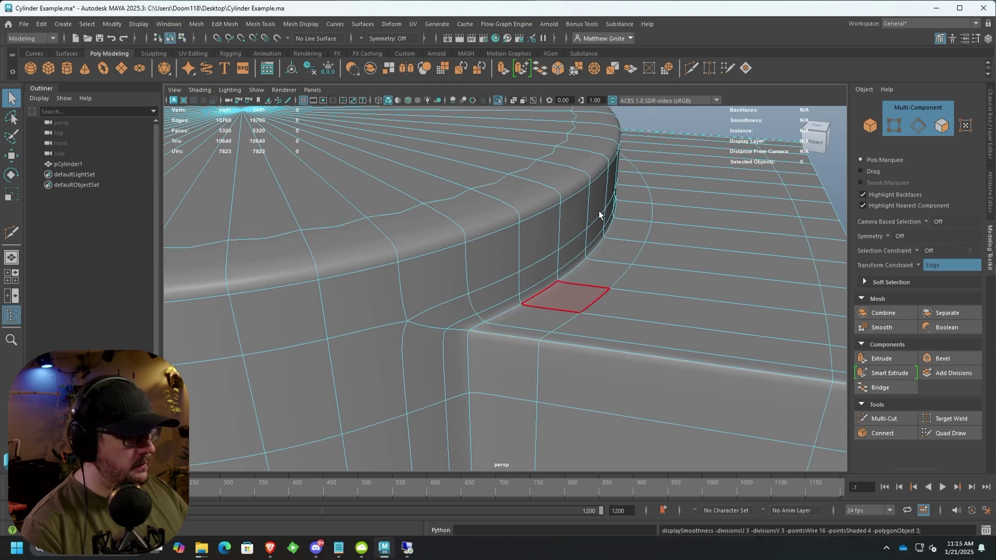
key(F8)
Step: Multi-Cut a second edge loop down the box side near the corner and preview it smoothed
mouse_move(549, 291)
alt+mouse_down()
mouse_move(624, 242)
mouse_move(579, 262)
mouse_move(678, 271)
alt+mouse_up()
scroll(475, 341, up, 3)
click(471, 338)
key(1)
mouse_move(494, 345)
alt+mouse_down()
mouse_move(498, 356)
mouse_move(545, 373)
mouse_move(466, 313)
alt+mouse_up()
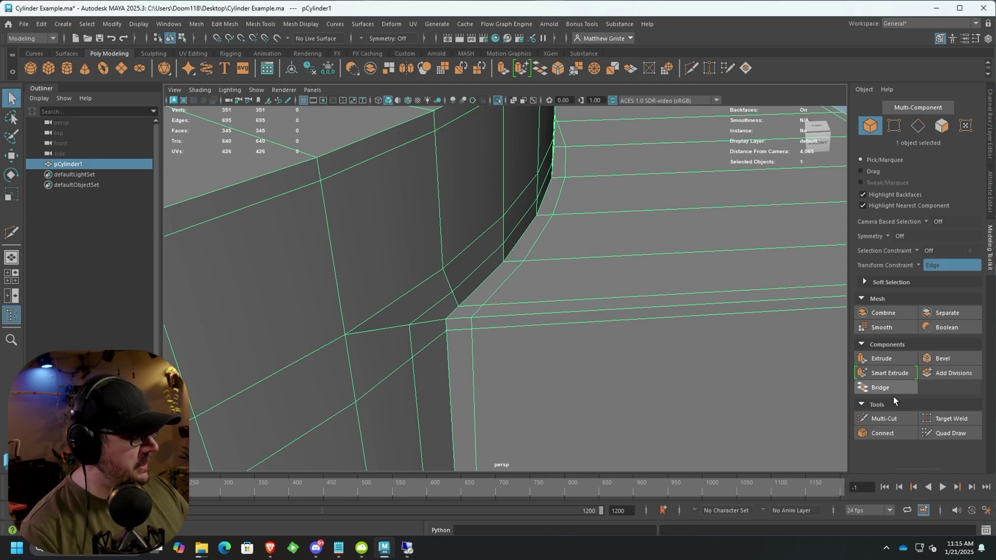
click(895, 422)
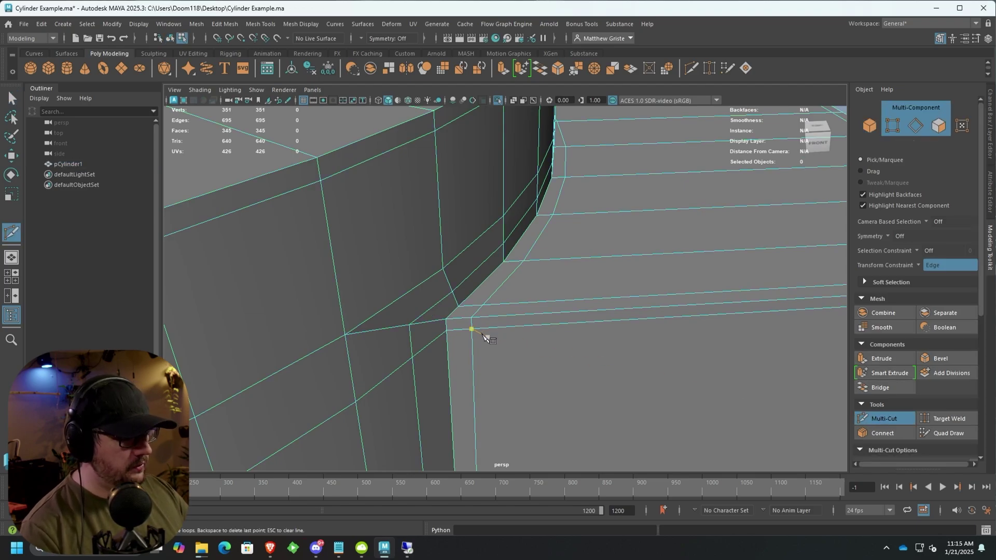
ctrl+click(456, 317)
key(q)
key(3)
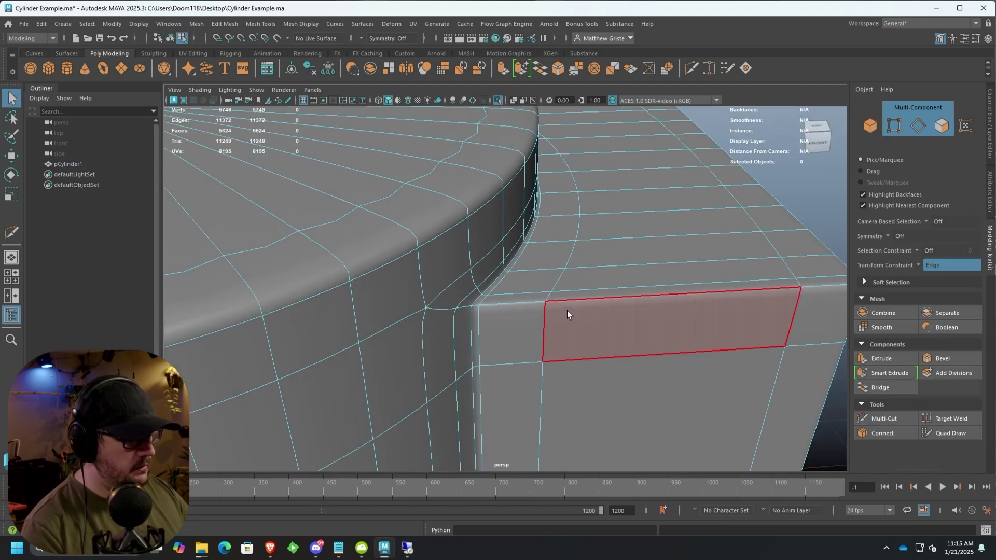
Step: Return to Object Mode and reselect the cylinder while inspecting it from above
right_drag(567, 315, 642, 250)
alt+drag(797, 196, 742, 237)
mouse_move(596, 239)
right_down()
mouse_move(632, 241)
mouse_move(646, 226)
right_up()
mouse_move(679, 275)
alt+mouse_down()
mouse_move(488, 269)
mouse_move(400, 302)
alt+mouse_up()
right_drag(428, 238, 428, 298)
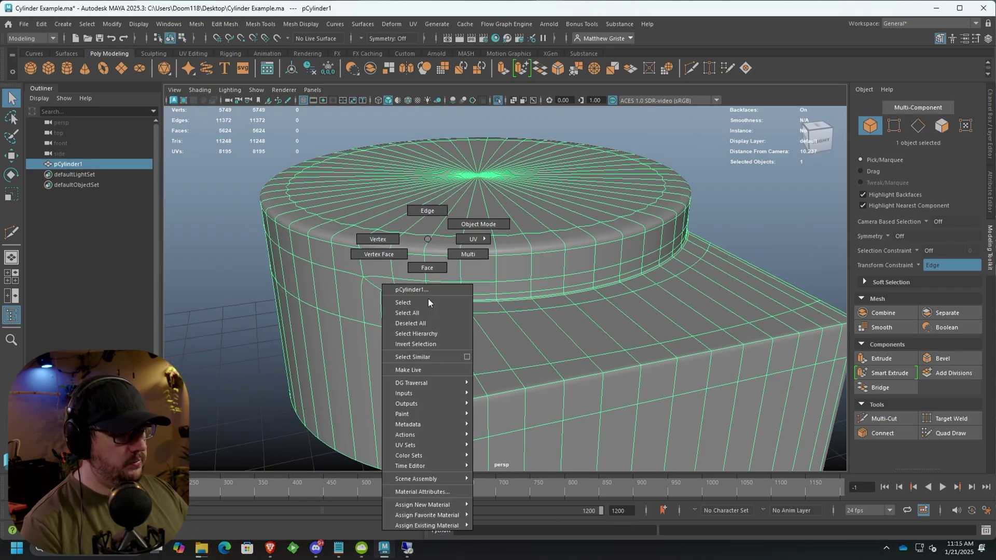
mouse_move(428, 525)
click(494, 524)
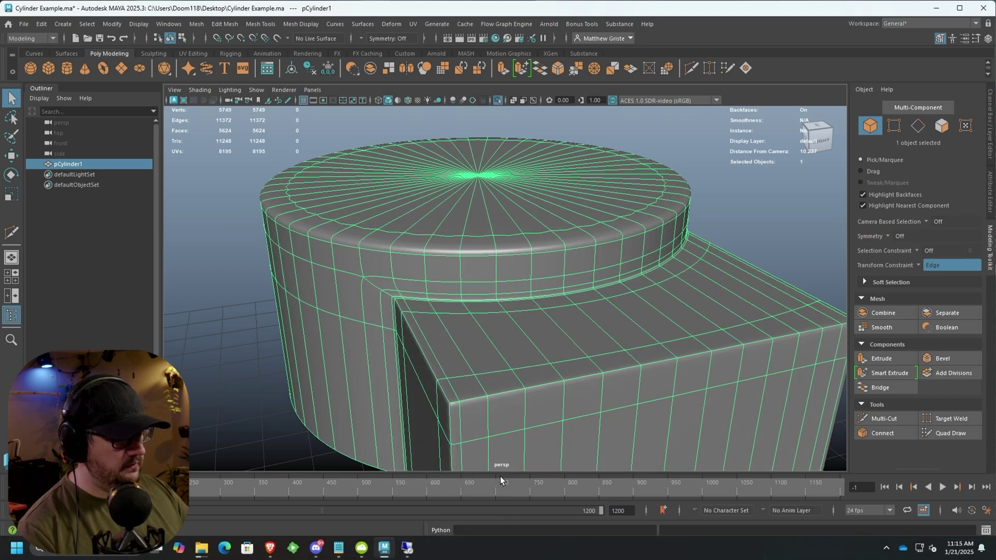
alt+drag(501, 476, 249, 368)
click(247, 367)
click(446, 305)
scroll(446, 305, up, 5)
scroll(445, 305, down, 5)
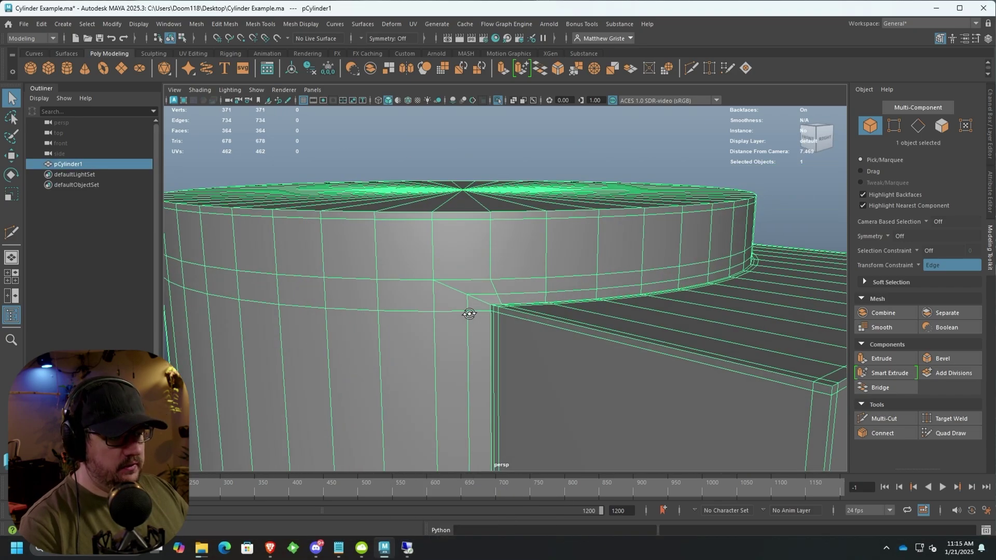
Step: Select the upper edge loop around the cylinder and nudge it slightly lower with the Move tool
right_drag(461, 315, 472, 215)
click(467, 312)
double_click(467, 312)
scroll(468, 312, down, 4)
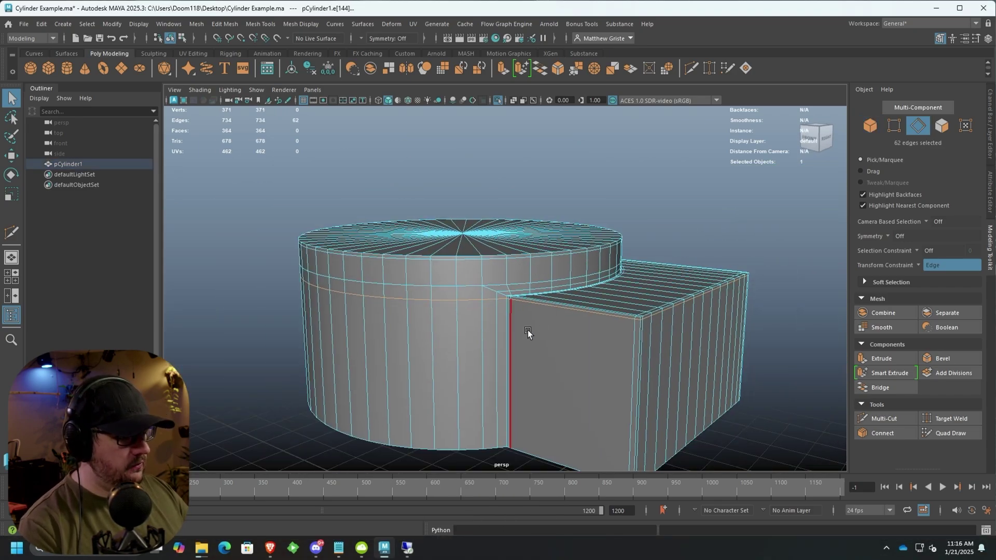
key(w)
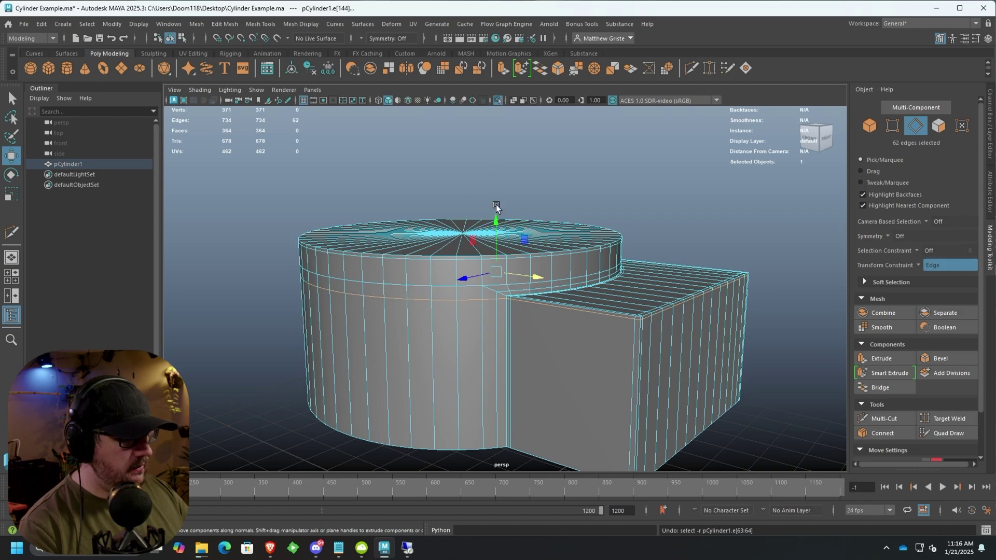
drag(495, 221, 496, 216)
shift+middle_drag(496, 217, 497, 224)
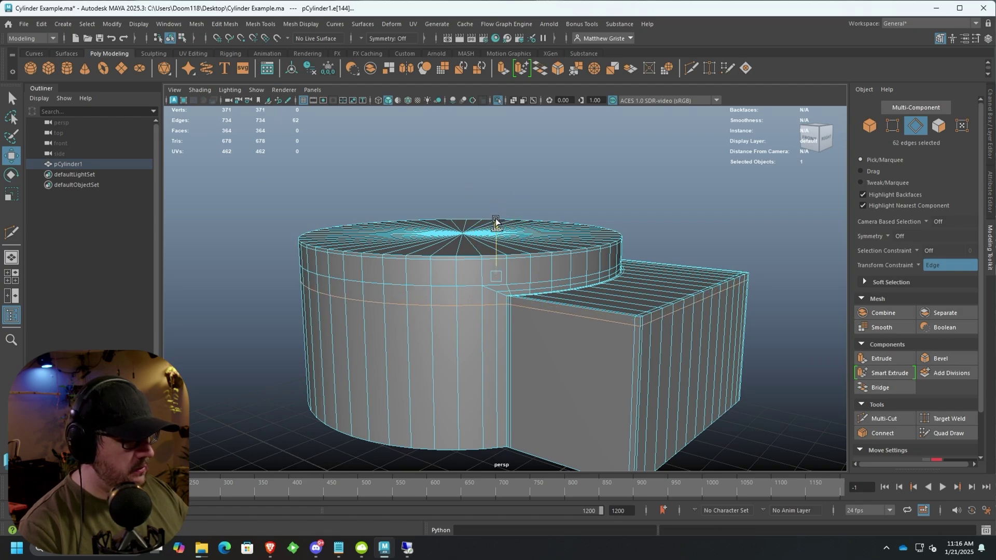
scroll(496, 222, up, 2)
scroll(506, 285, up, 2)
scroll(471, 302, up, 2)
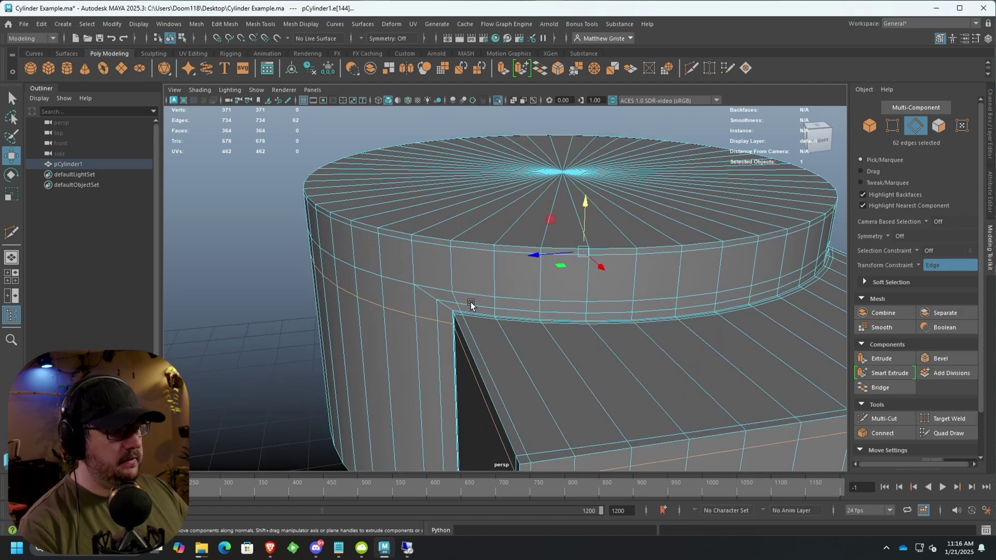
scroll(470, 302, up, 3)
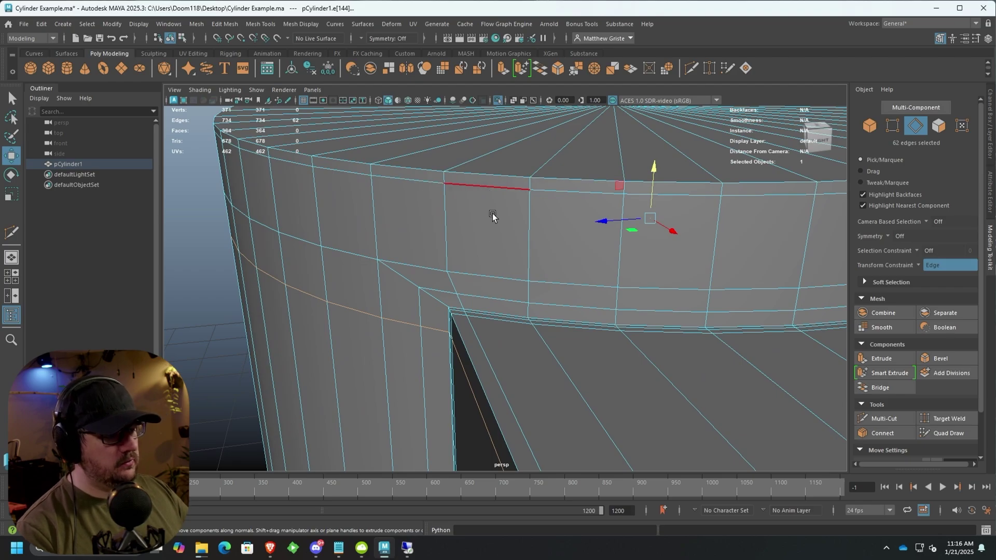
Step: Select the junction edges, preview the whole model smoothed and inspect it from several sides
right_click(463, 294)
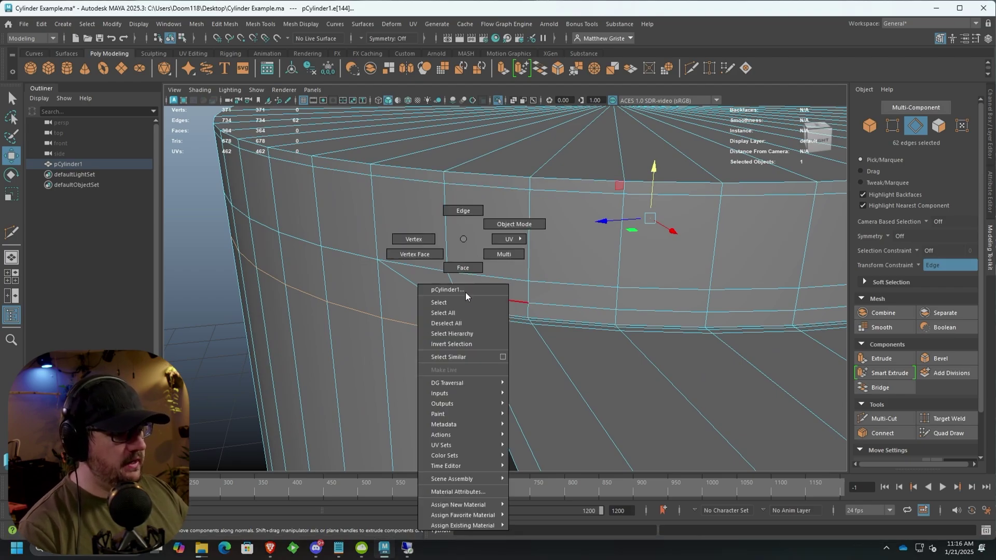
click(459, 302)
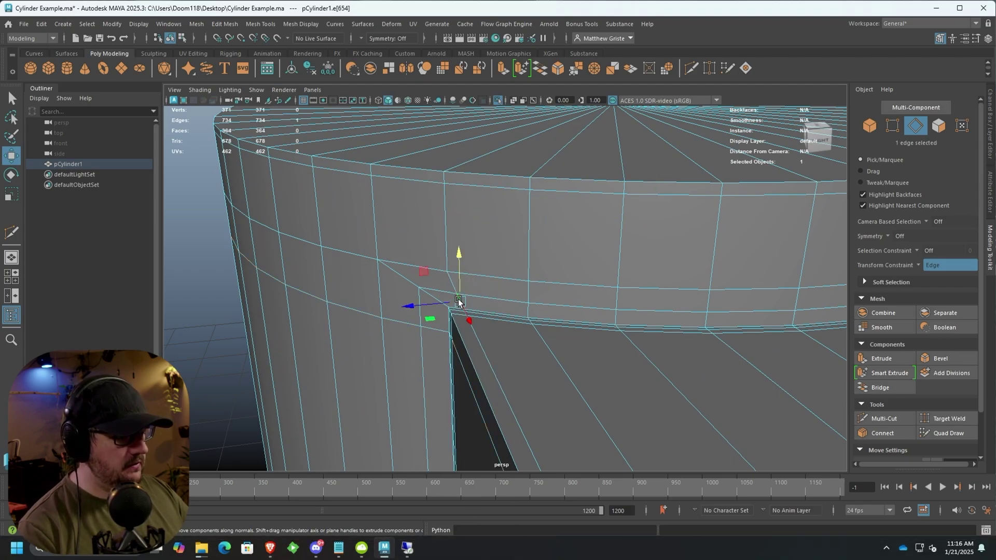
shift+click(477, 338)
mouse_move(480, 330)
alt+mouse_down()
mouse_move(547, 399)
mouse_move(502, 280)
alt+mouse_up()
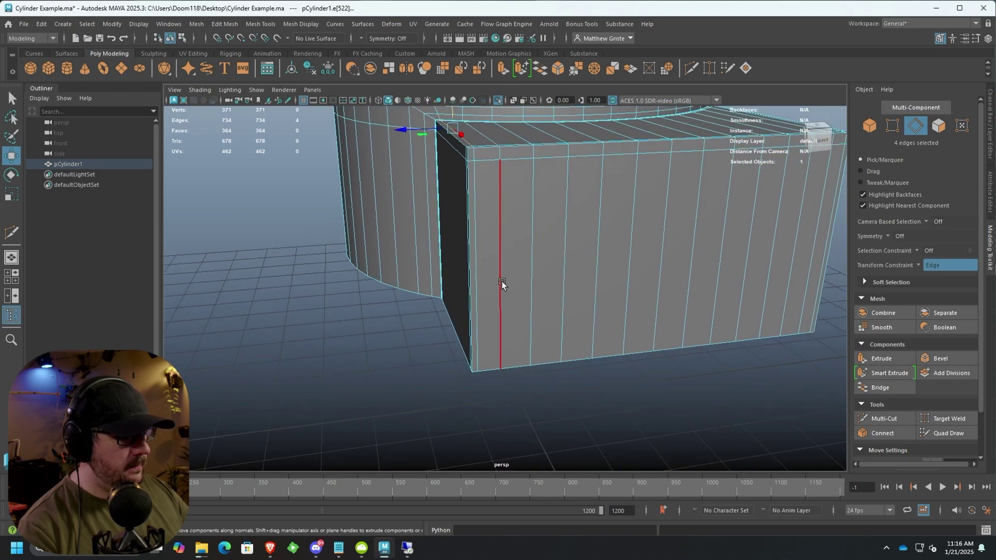
mouse_move(472, 168)
alt+mouse_down()
mouse_move(424, 338)
mouse_move(471, 199)
alt+mouse_up()
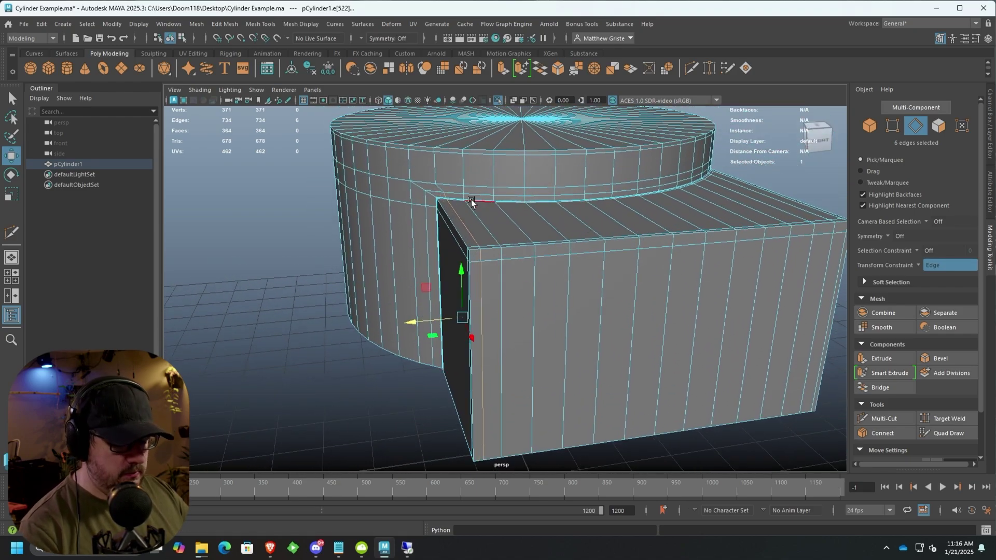
key(F8)
click(278, 256)
key(3)
mouse_move(279, 256)
alt+mouse_down()
mouse_move(382, 255)
mouse_move(362, 249)
mouse_move(469, 345)
alt+mouse_up()
click(540, 340)
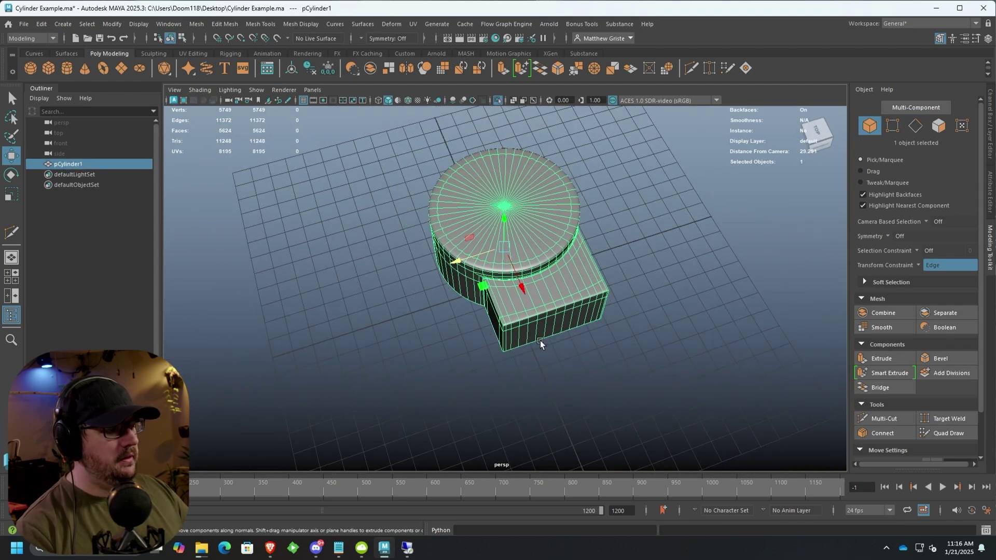
mouse_move(540, 341)
alt+mouse_down()
mouse_move(390, 299)
mouse_move(584, 362)
mouse_move(580, 375)
mouse_move(619, 313)
mouse_move(402, 341)
mouse_move(462, 330)
mouse_move(488, 336)
alt+mouse_up()
click(584, 362)
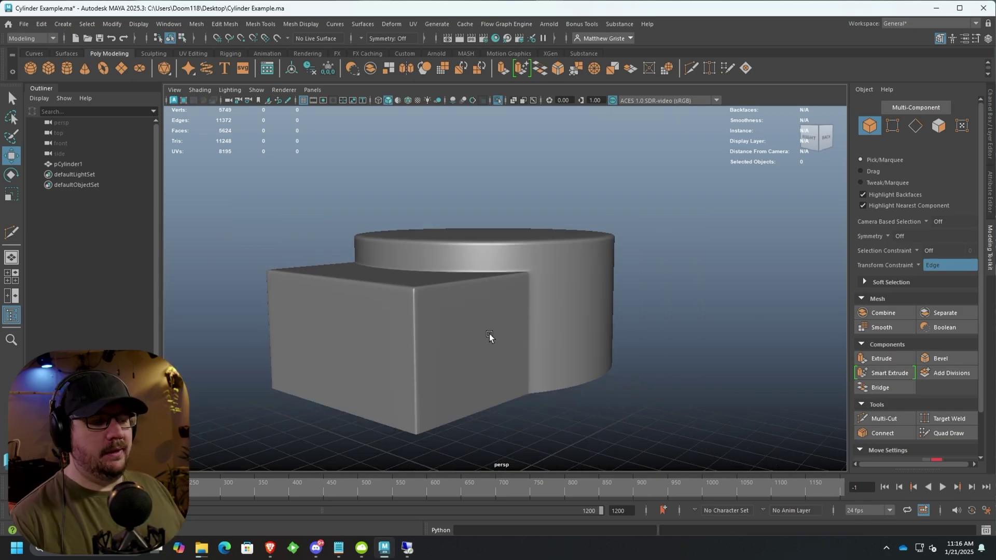
Step: Turn off smooth preview and select five adjacent faces on the cylinder front
key(w)
click(490, 333)
mouse_move(490, 332)
alt+mouse_down()
mouse_move(611, 349)
mouse_move(619, 311)
mouse_move(580, 277)
alt+mouse_up()
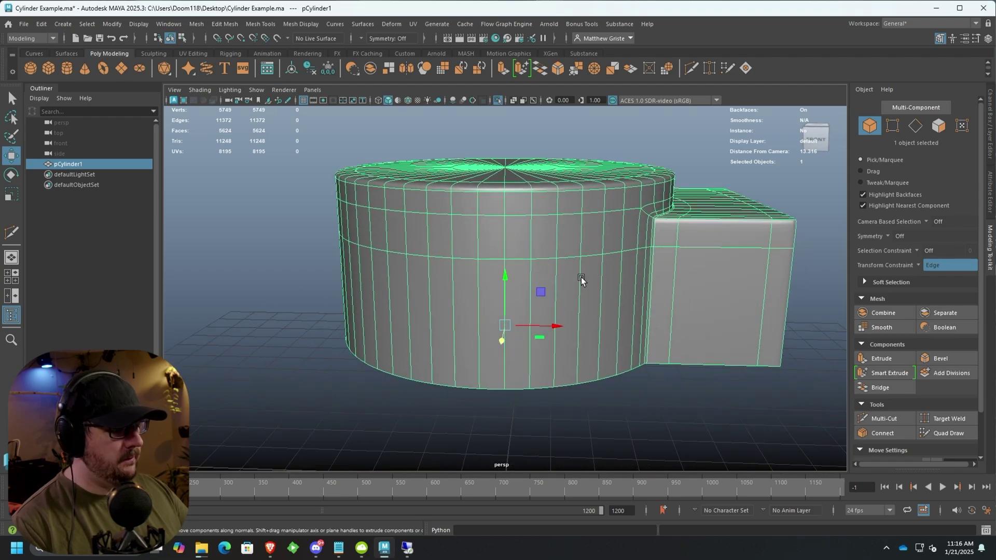
scroll(544, 274, up, 2)
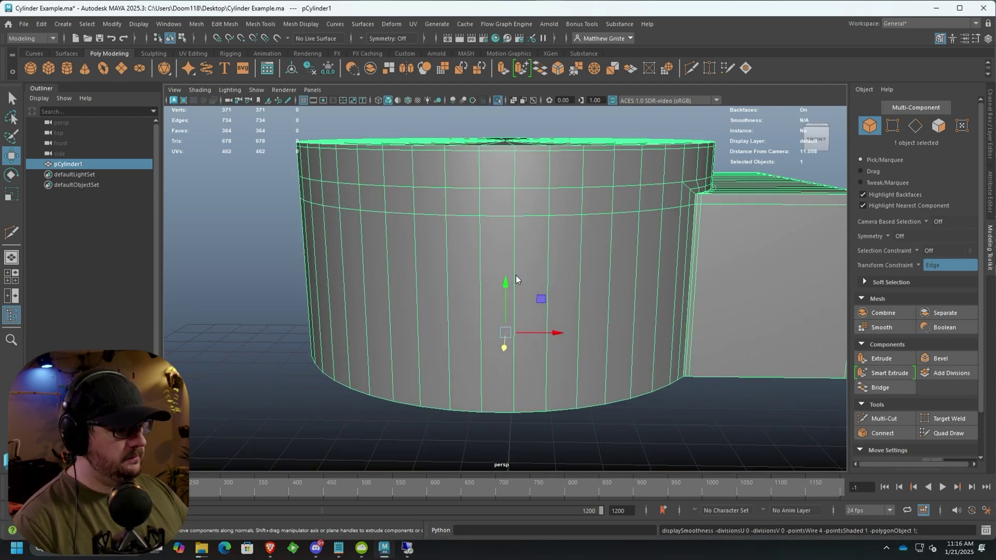
right_drag(511, 240, 511, 267)
drag(428, 257, 563, 256)
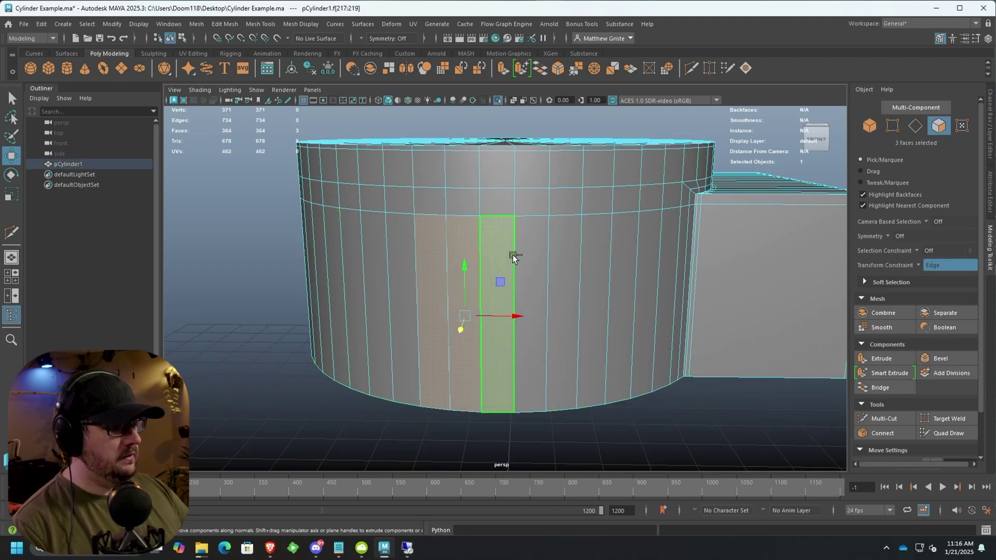
alt+drag(590, 354, 579, 405)
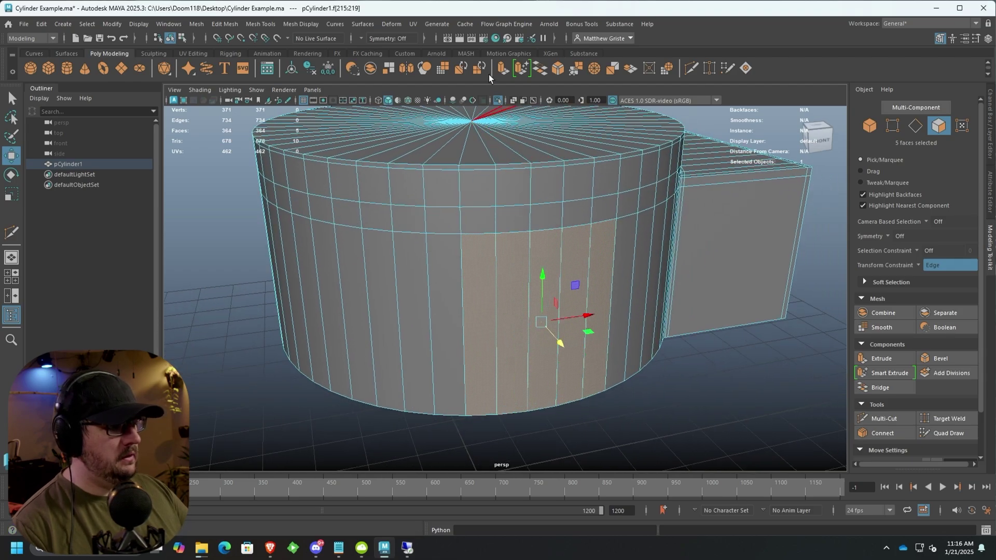
alt+drag(539, 185, 474, 351)
key(q)
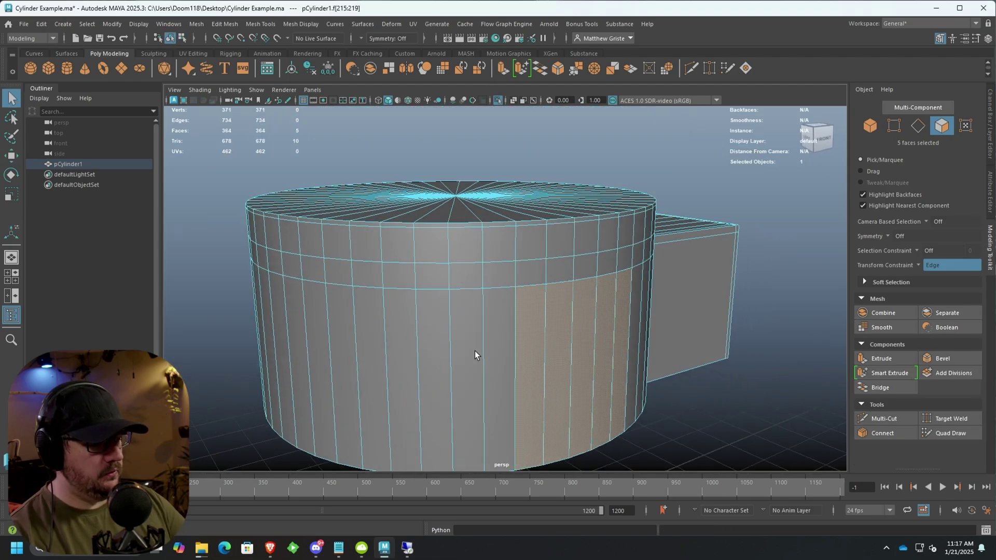
mouse_move(474, 351)
alt+right_down()
mouse_move(480, 102)
mouse_move(589, 281)
alt+right_up()
Step: Extrude the five faces inward into a recessed door panel and delete the bottom faces beneath it
key(ctrl+e)
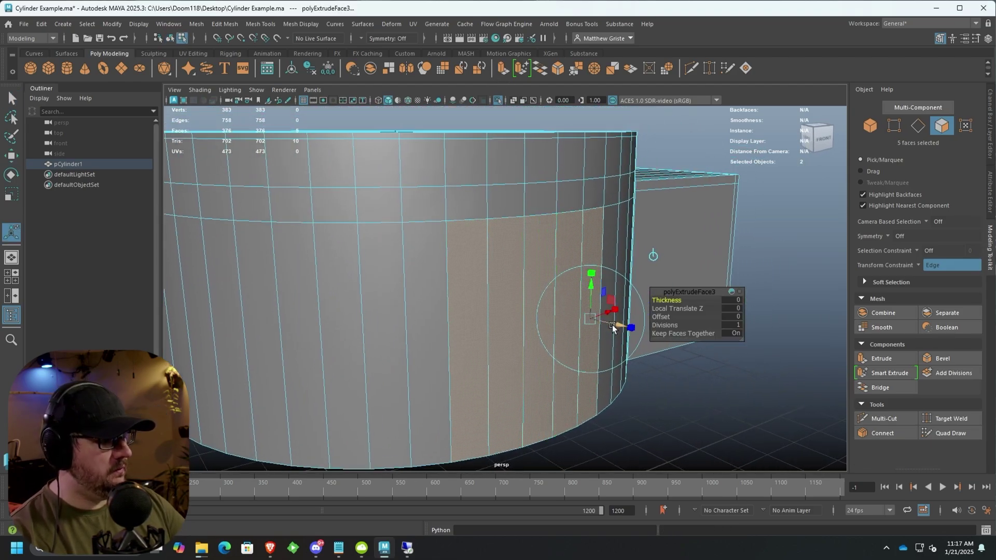
drag(603, 320, 583, 320)
click(574, 414)
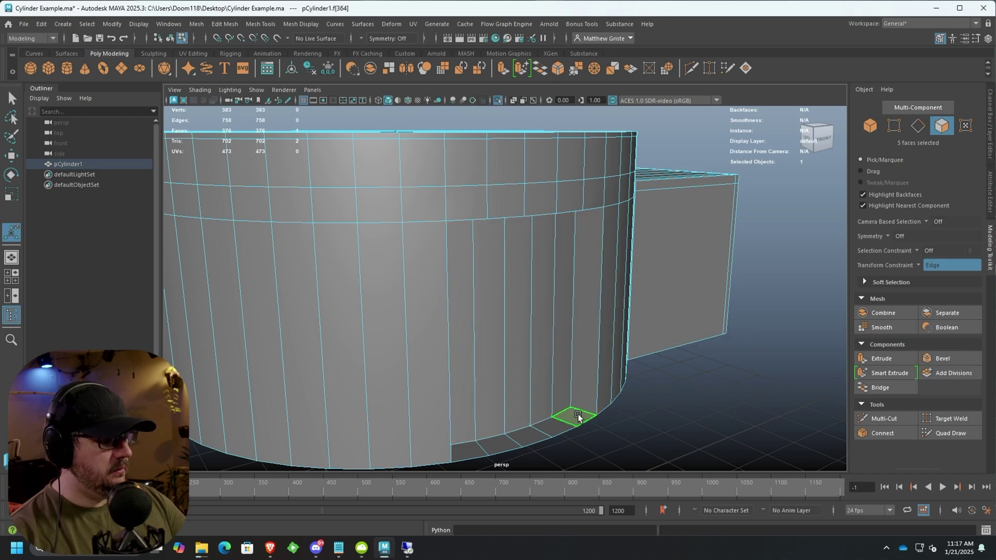
shift+double_click(465, 449)
key(Delete)
alt+drag(465, 405, 462, 349)
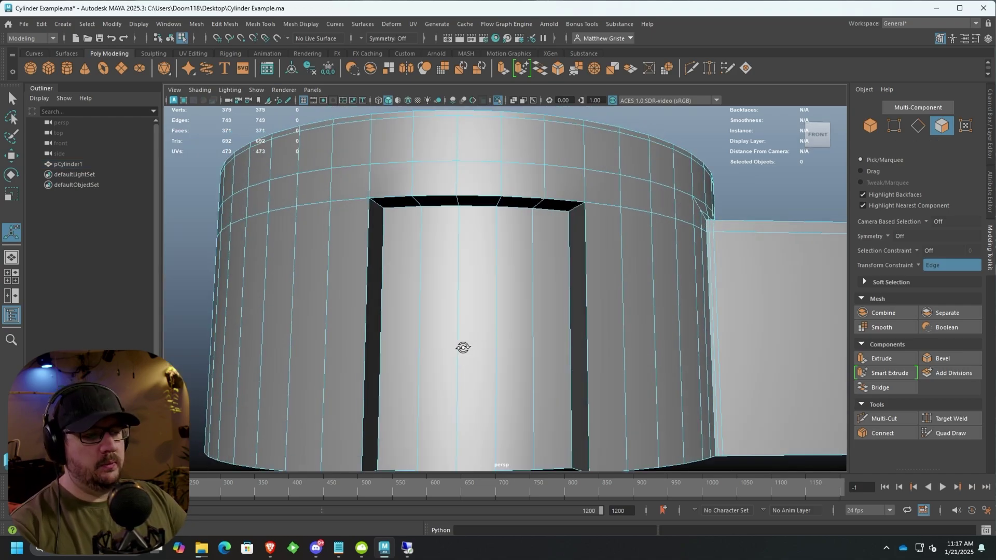
Step: Insert an edge loop across the wall above the door panel
click(267, 25)
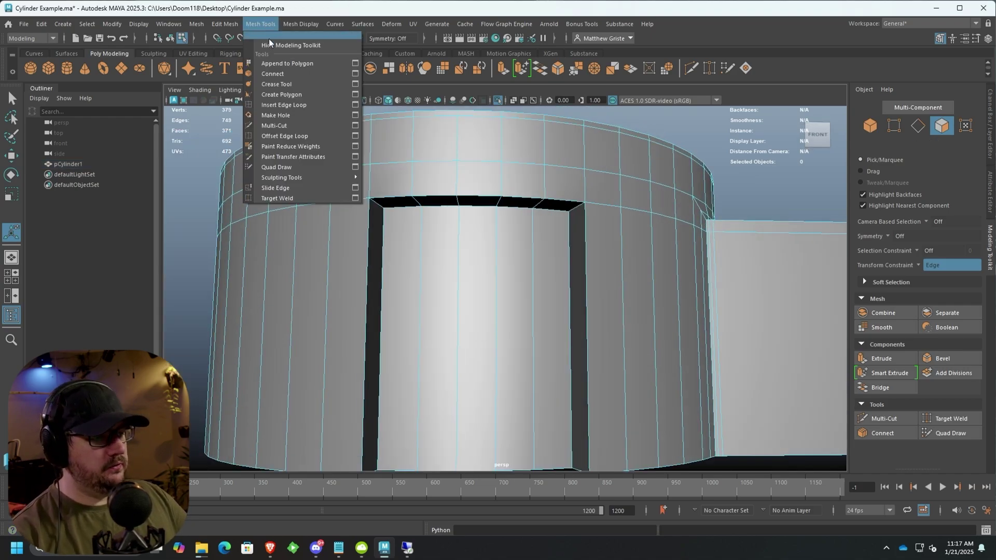
click(301, 103)
mouse_move(357, 223)
alt+mouse_down()
mouse_move(347, 239)
mouse_move(394, 246)
alt+mouse_up()
click(338, 232)
scroll(394, 247, up, 3)
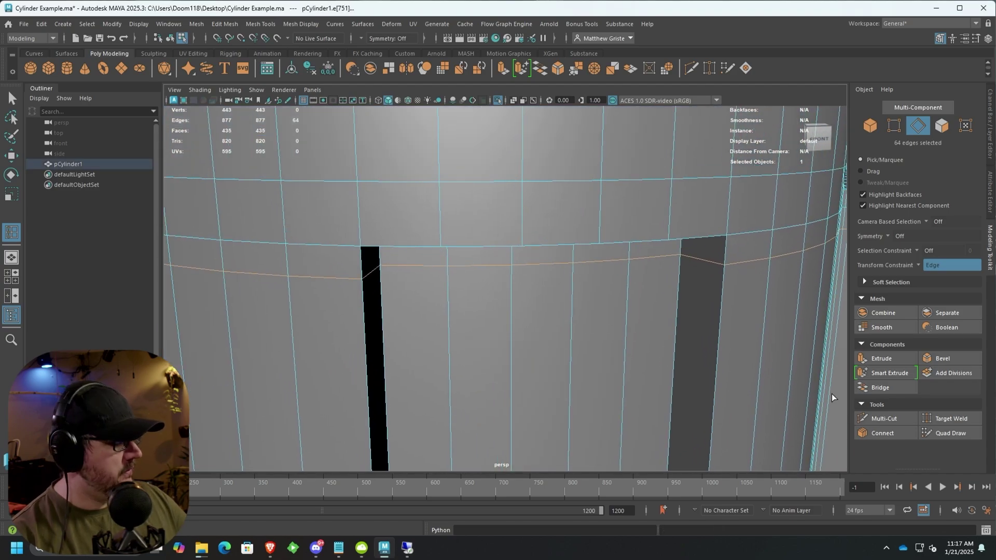
Step: Multi-Cut vertical loops beside each panel edge and a cut segment across the front
click(883, 418)
click(357, 182)
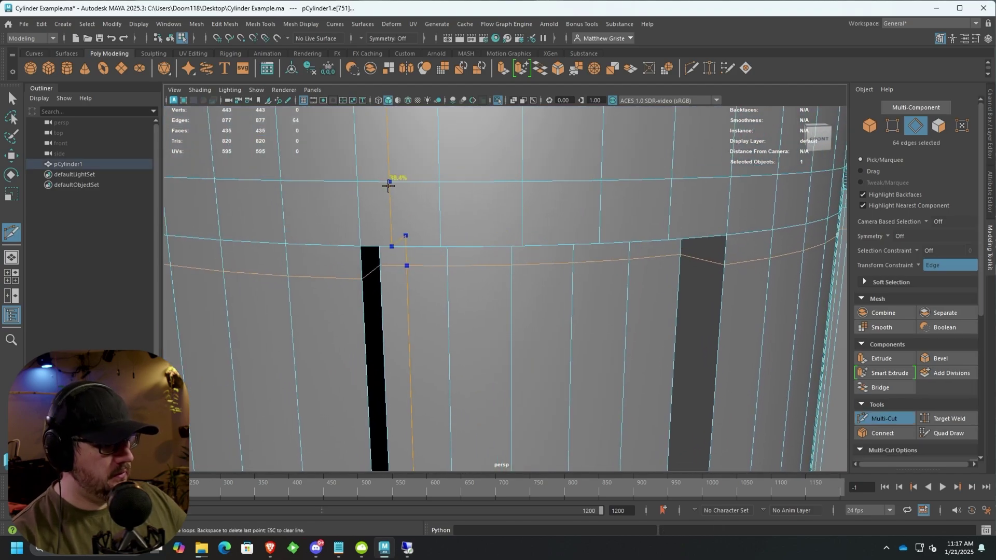
ctrl+click(388, 186)
alt+drag(389, 184, 560, 181)
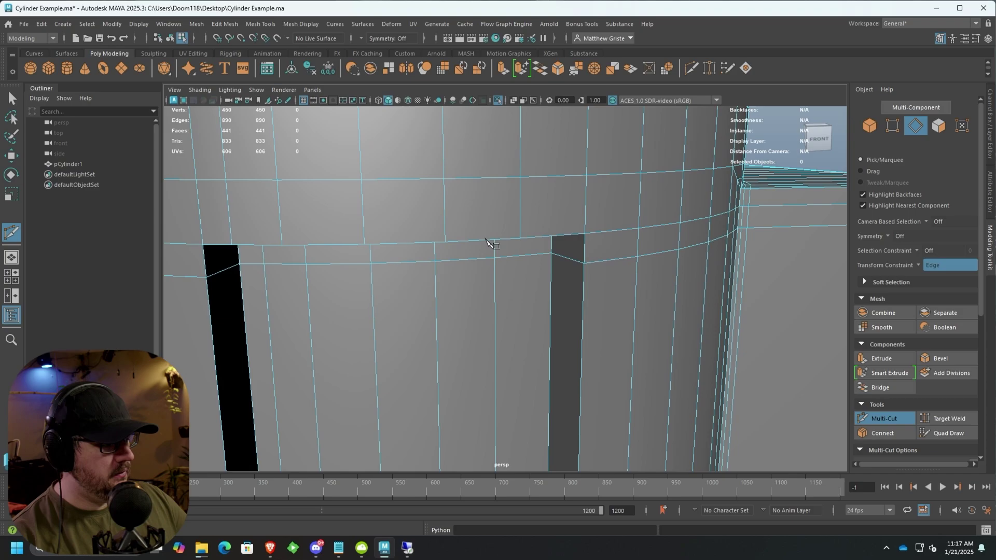
ctrl+click(560, 177)
scroll(550, 231, down, 3)
mouse_move(550, 232)
alt+mouse_down()
mouse_move(384, 251)
mouse_move(394, 253)
alt+mouse_up()
click(343, 208)
mouse_move(343, 209)
alt+mouse_down()
mouse_move(464, 227)
mouse_move(535, 255)
mouse_move(579, 220)
alt+mouse_up()
key(Return)
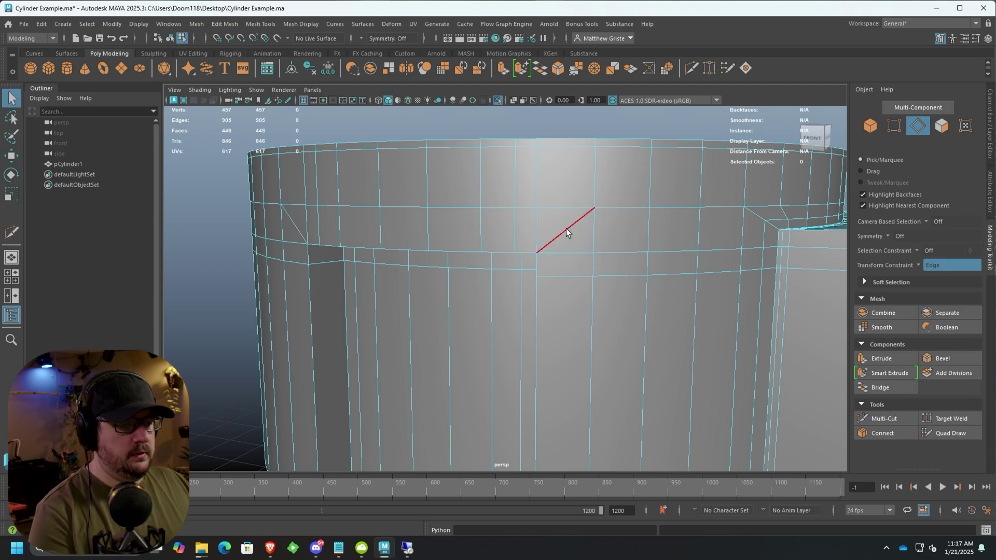
Step: Target Weld the stray vertices above the door opening together
right_drag(541, 234, 478, 243)
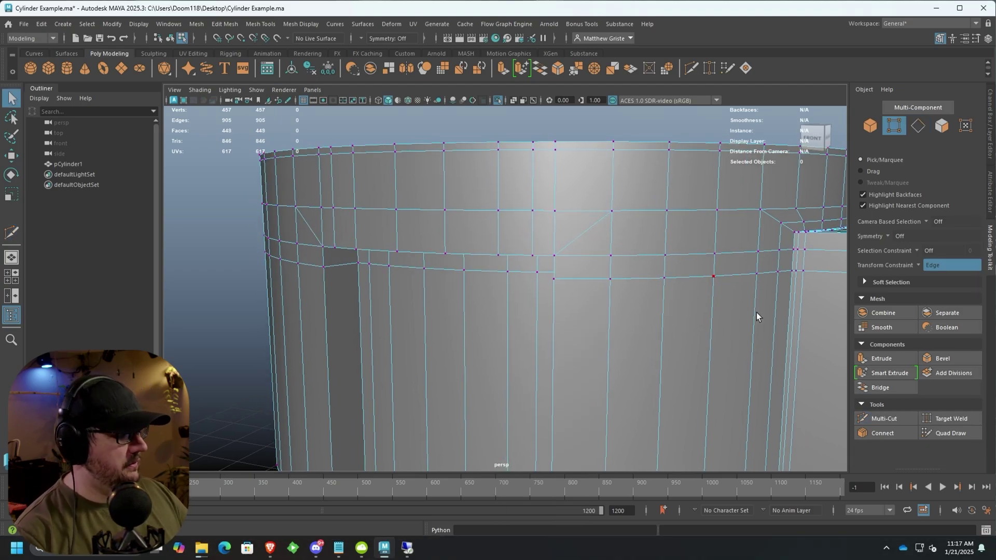
click(930, 420)
alt+drag(600, 249, 547, 254)
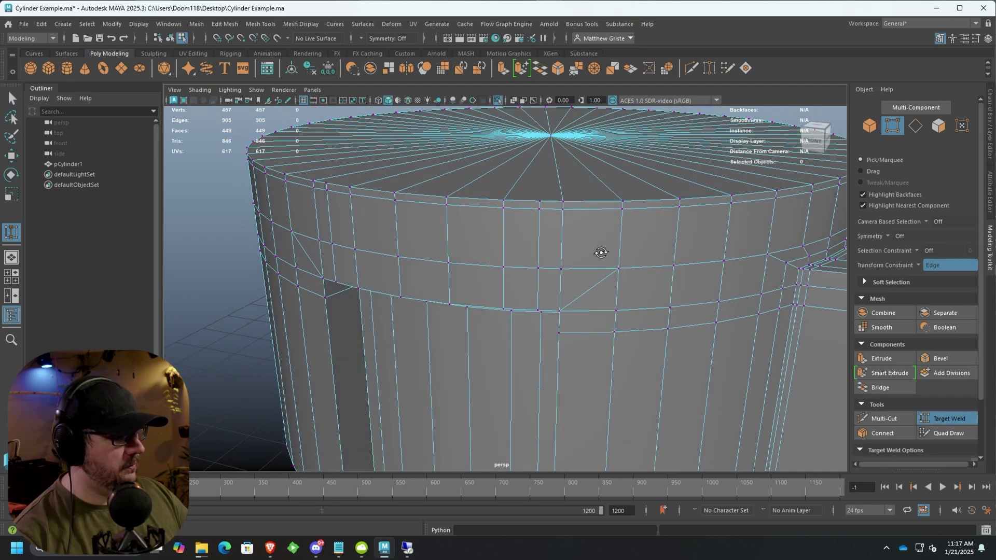
scroll(548, 254, up, 2)
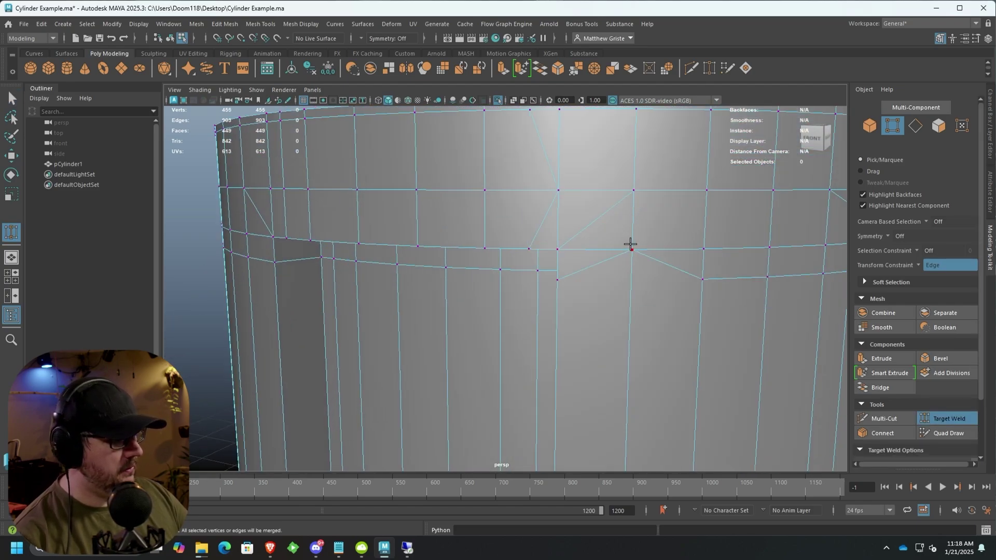
scroll(564, 250, down, 2)
alt+drag(537, 243, 425, 255)
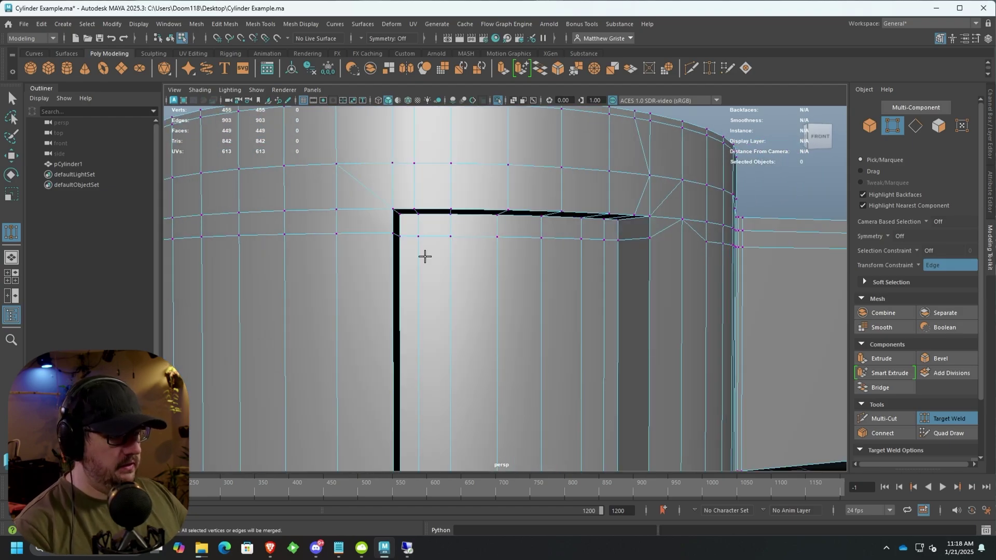
alt+drag(362, 204, 409, 233)
scroll(407, 234, up, 2)
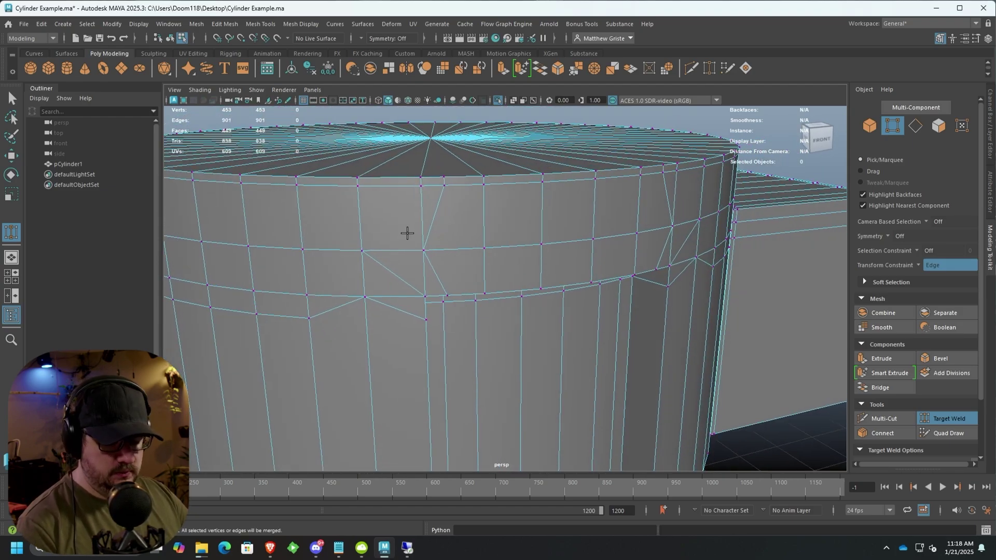
Step: Delete the unneeded edge and the stray edge loop above the door opening
right_drag(437, 212, 436, 195)
click(441, 210)
alt+drag(441, 211, 533, 222)
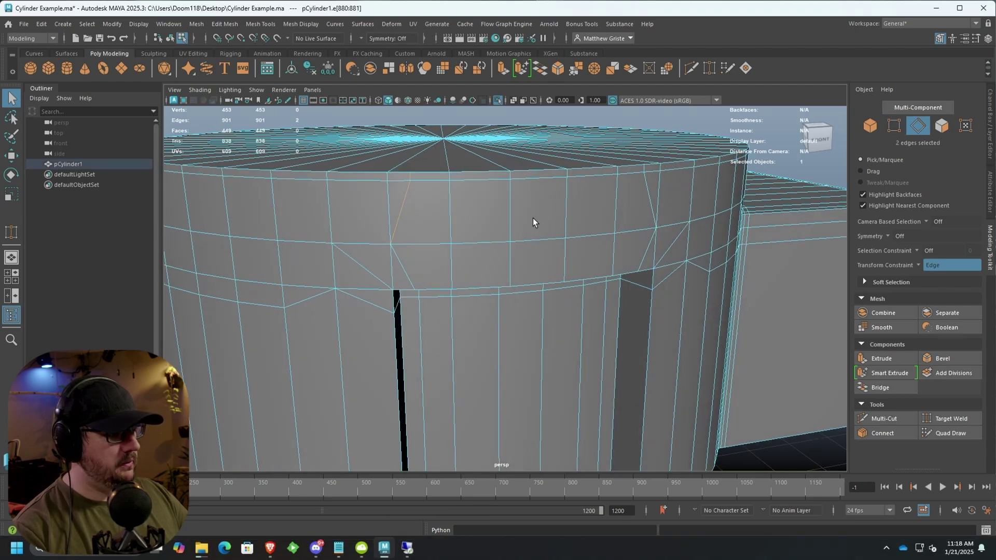
key(Delete)
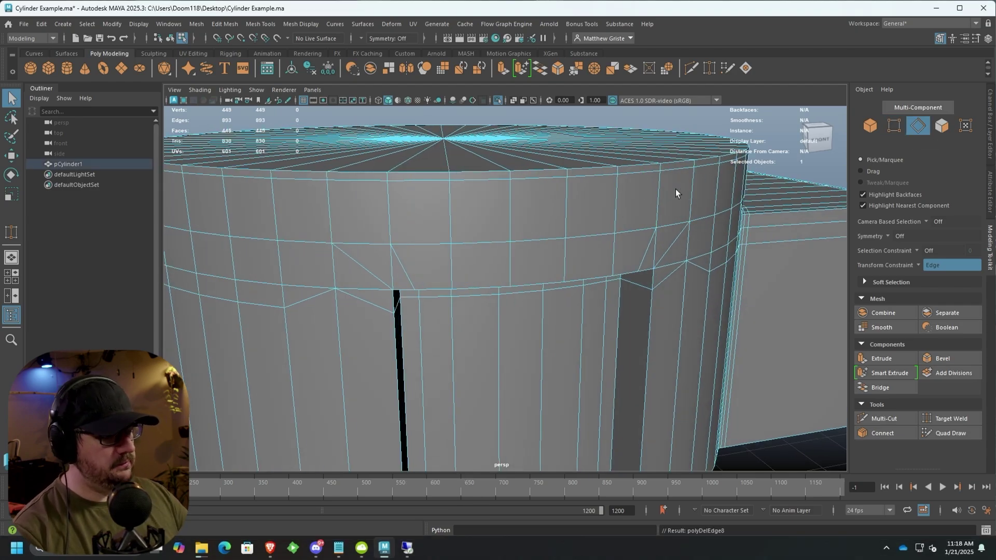
alt+drag(451, 251, 323, 279)
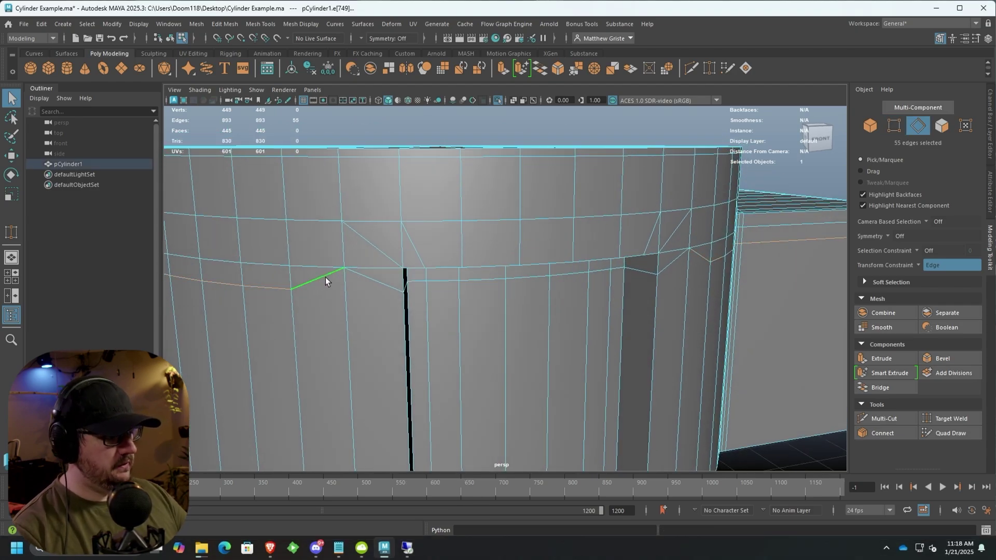
key(Delete)
Step: Delete the stray edges beside the right side of the opening
alt+drag(371, 257, 395, 268)
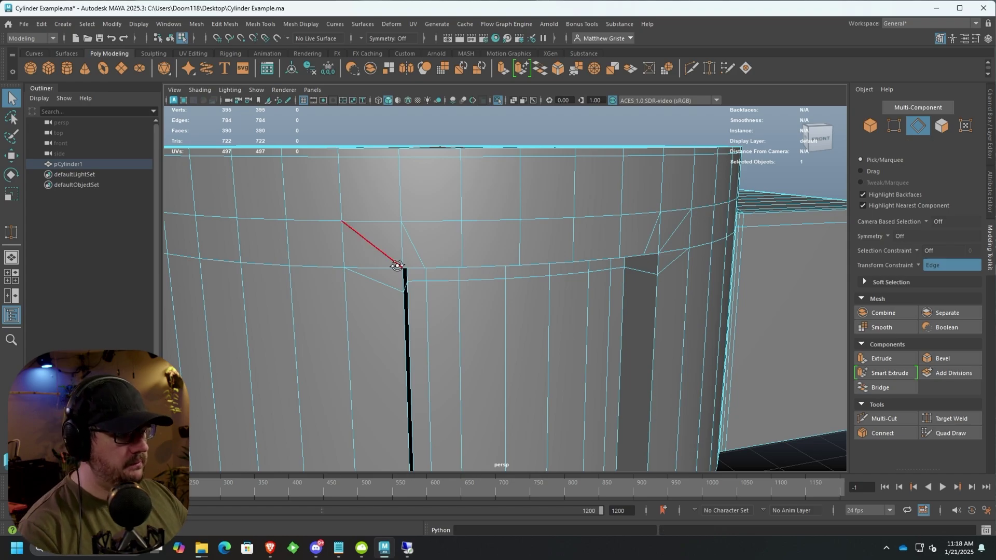
scroll(374, 256, down, 3)
scroll(382, 263, down, 2)
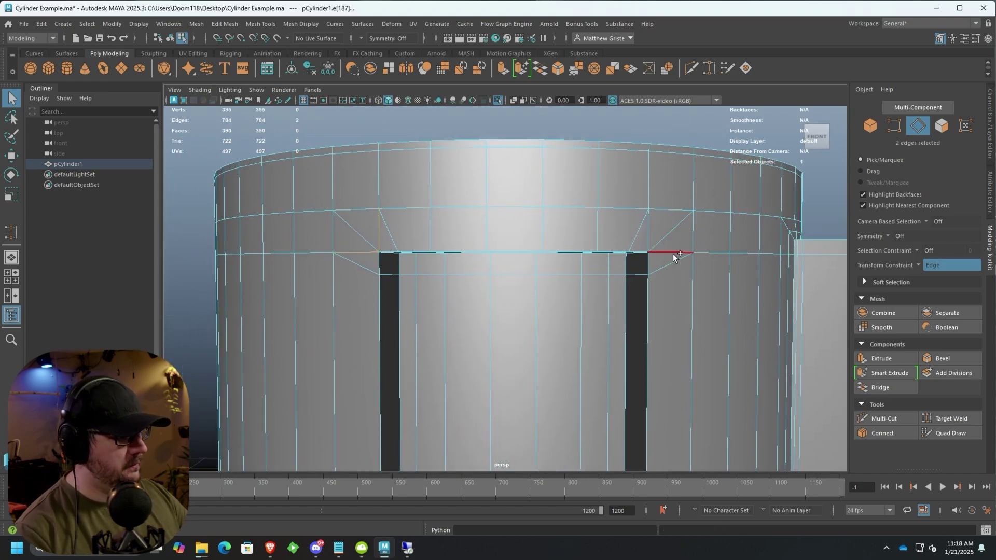
key(Delete)
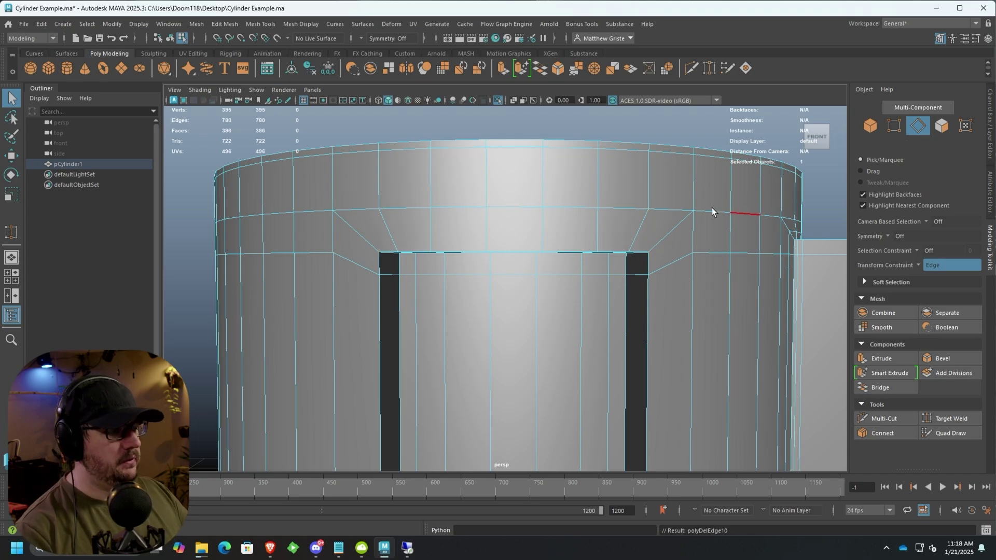
alt+drag(712, 207, 383, 263)
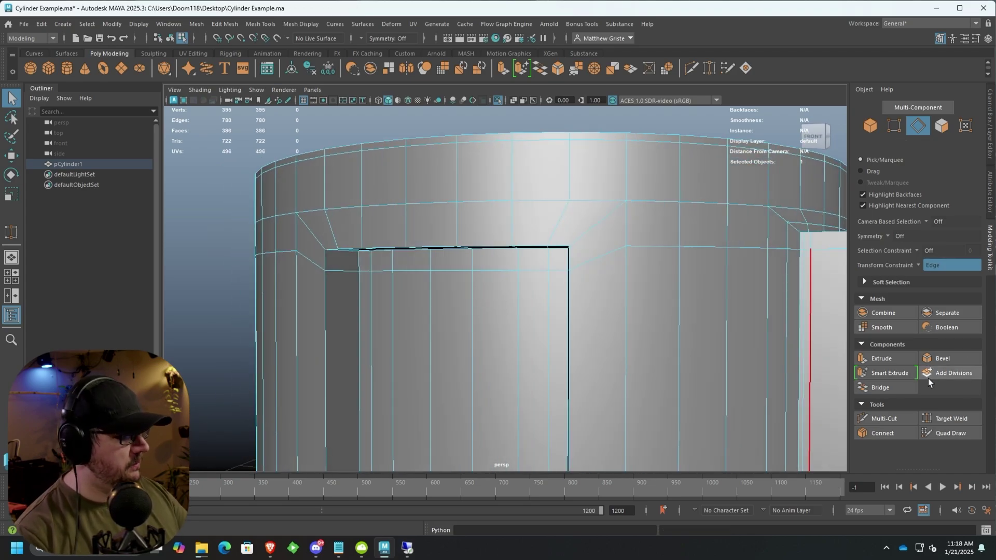
Step: Insert two supporting edge loops with Multi-Cut around the opening's lip and preview the mesh smoothed
click(894, 416)
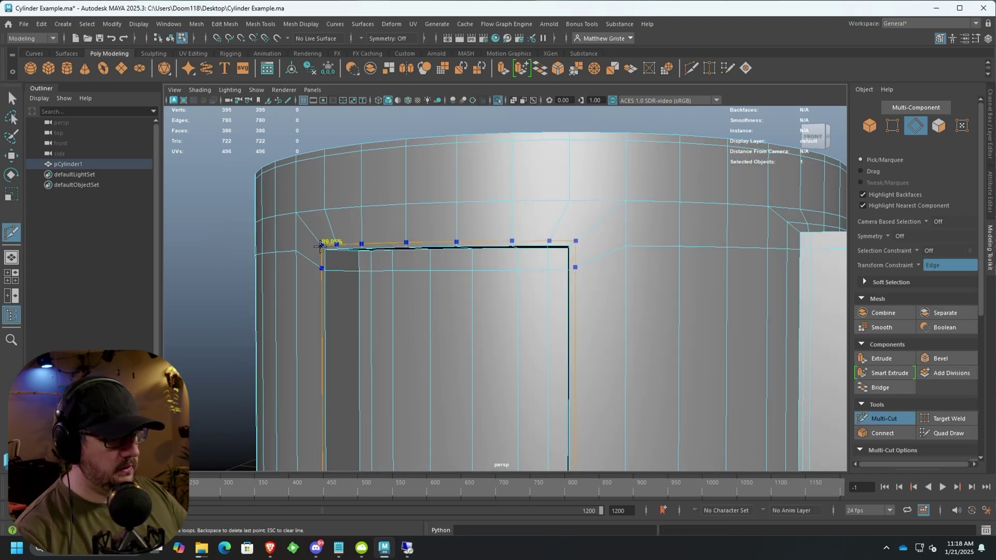
ctrl+click(319, 245)
alt+drag(319, 245, 330, 210)
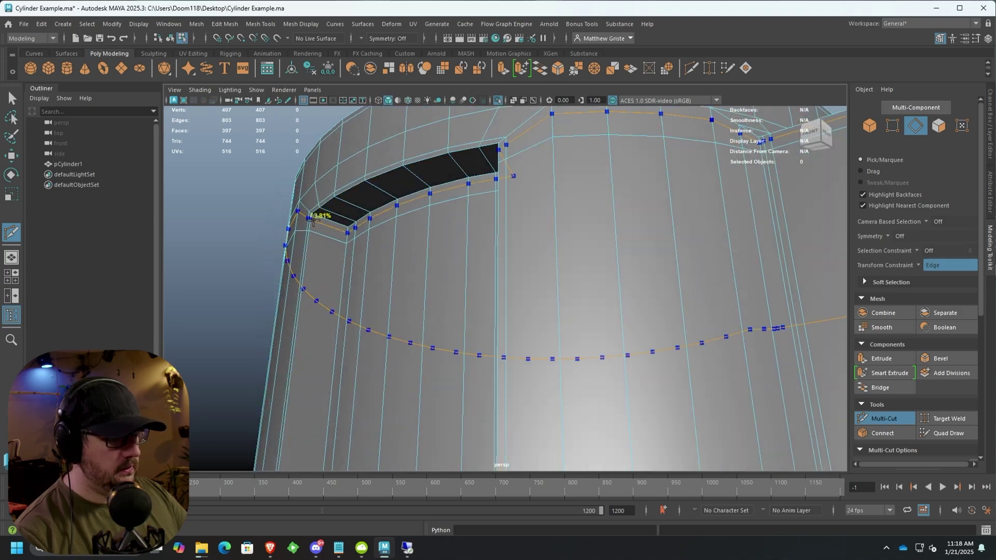
ctrl+click(342, 220)
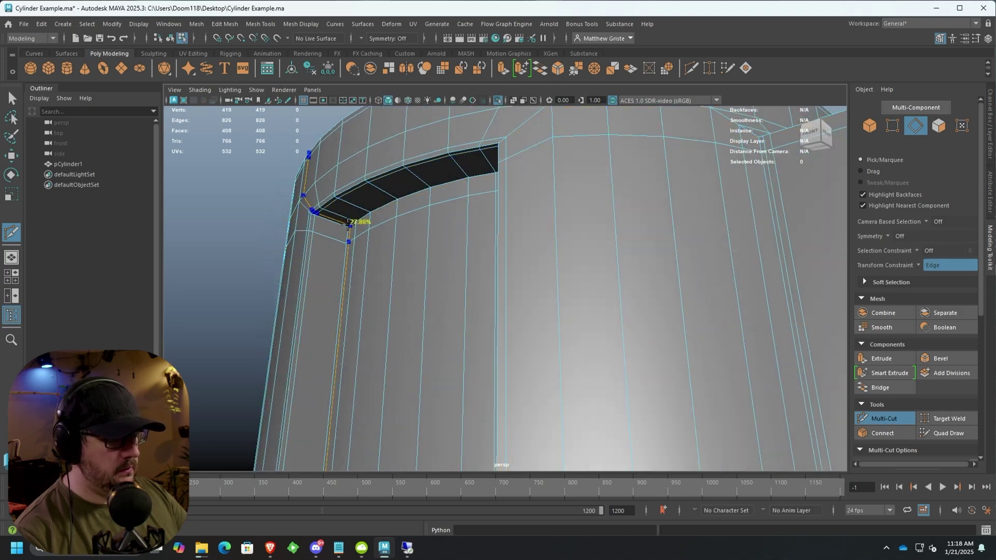
mouse_move(345, 223)
alt+mouse_down()
mouse_move(378, 289)
mouse_move(452, 309)
alt+mouse_up()
key(q)
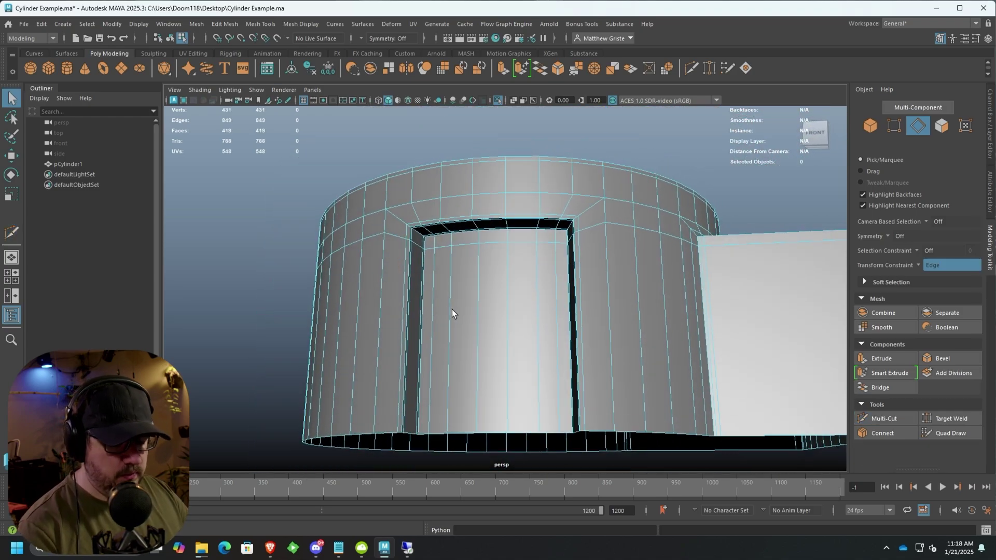
key(3)
right_drag(505, 232, 572, 189)
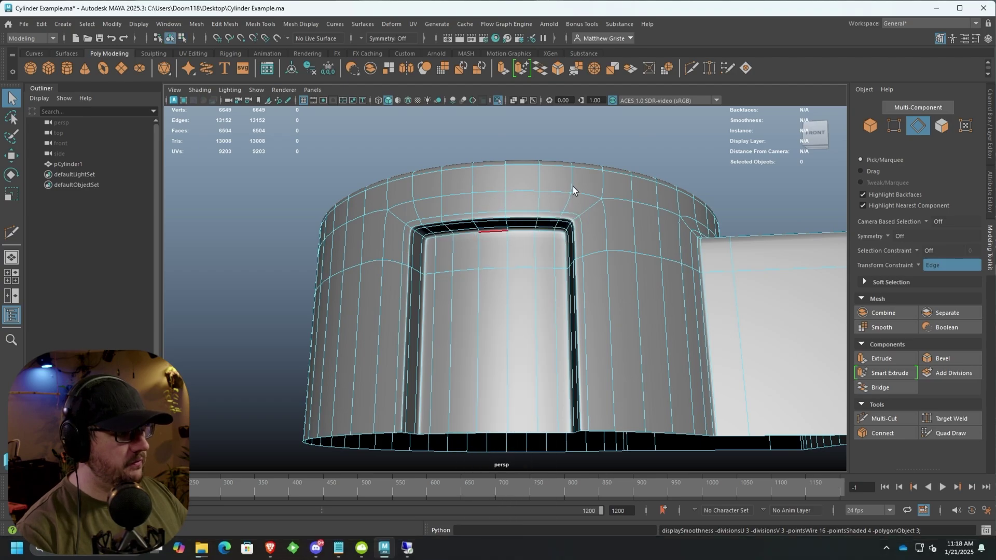
scroll(573, 183, down, 3)
click(575, 179)
mouse_move(574, 183)
alt+mouse_down()
mouse_move(582, 220)
mouse_move(514, 215)
mouse_move(676, 205)
mouse_move(574, 187)
mouse_move(506, 194)
mouse_move(643, 239)
alt+mouse_up()
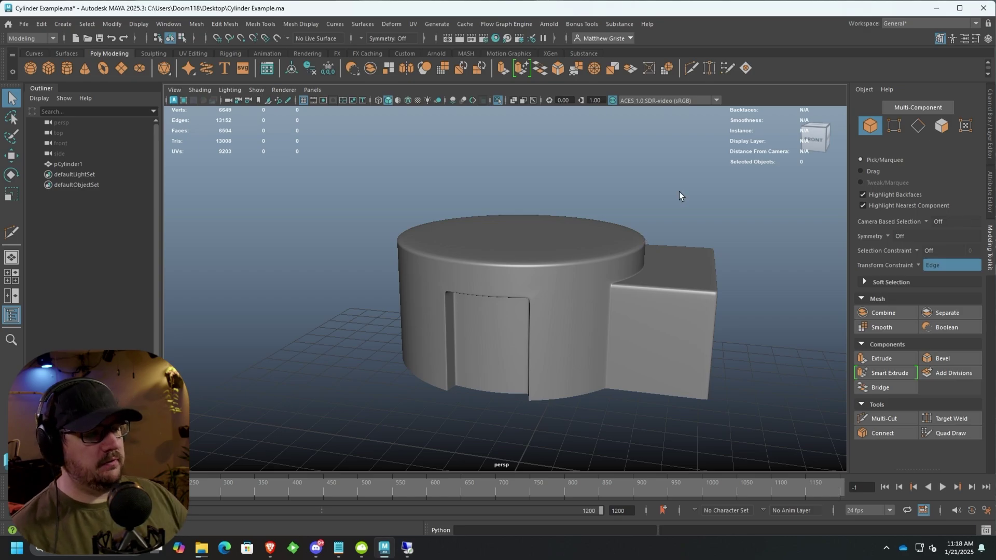
click(505, 325)
scroll(545, 312, up, 2)
scroll(581, 302, up, 2)
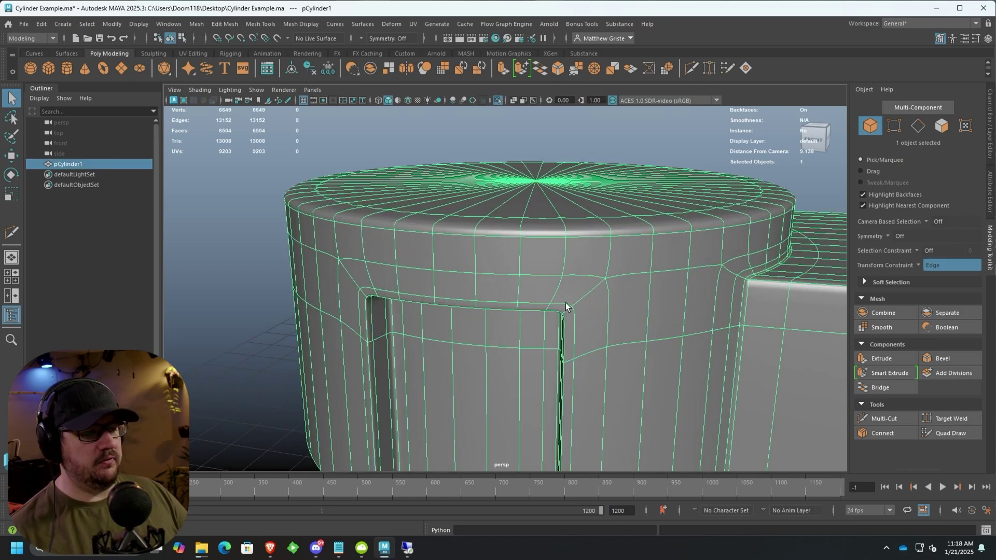
scroll(566, 305, down, 2)
scroll(582, 304, up, 2)
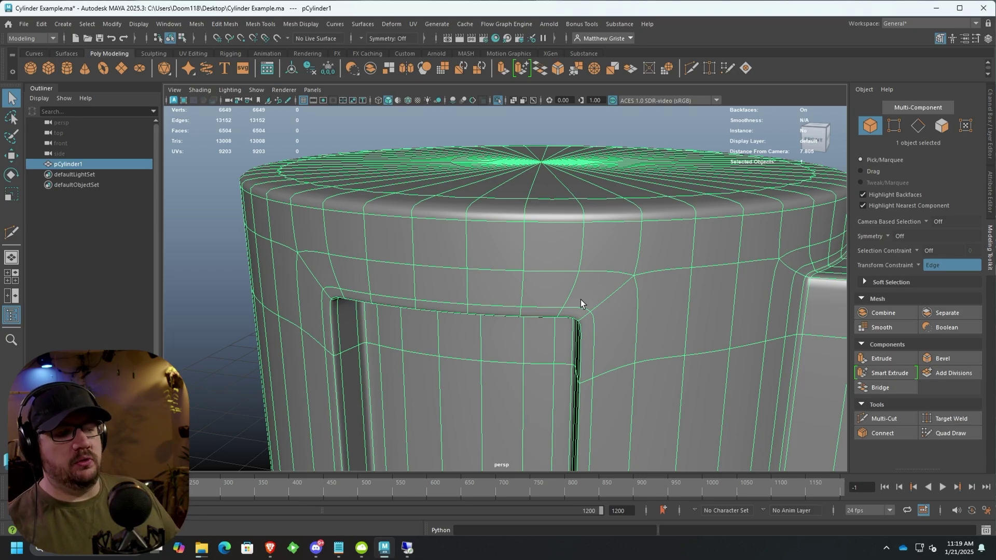
key(f)
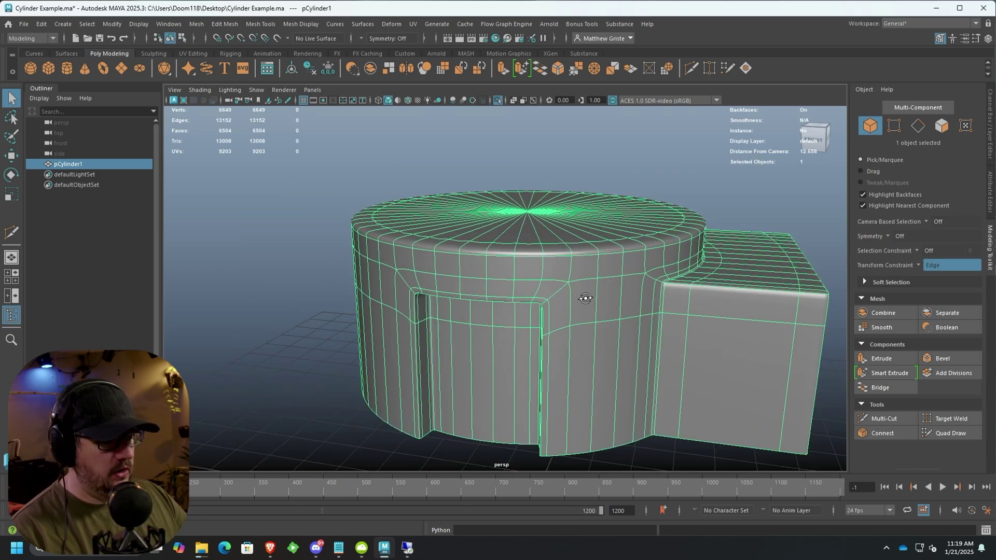
scroll(535, 307, up, 3)
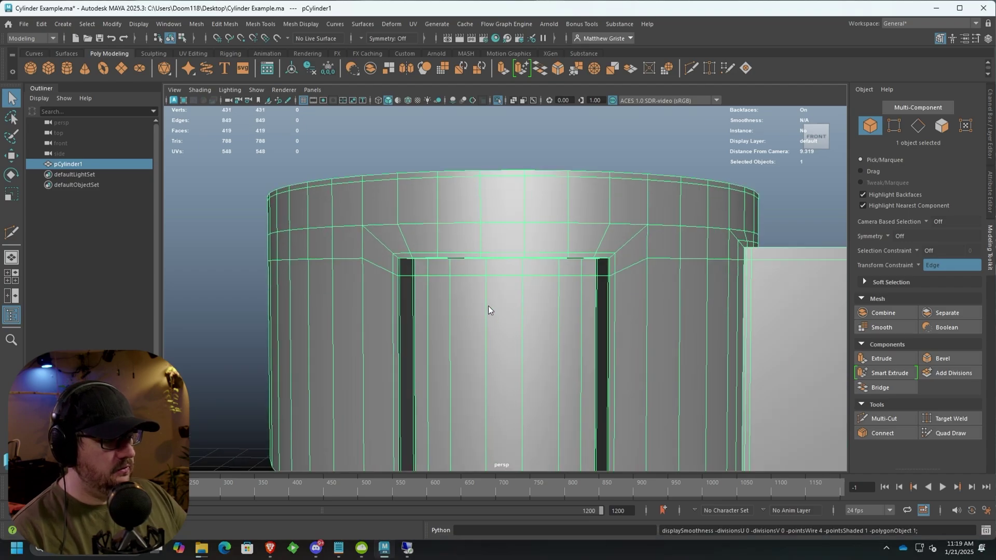
Step: Select the horizontal edge loop across the door for scaling, then return to object selection
right_drag(486, 230, 482, 265)
double_click(500, 269)
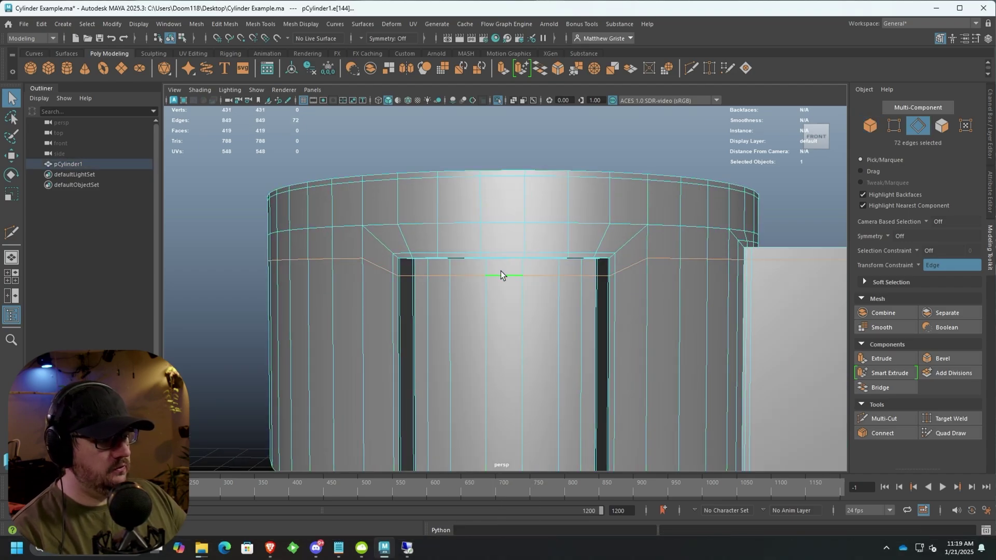
key(r)
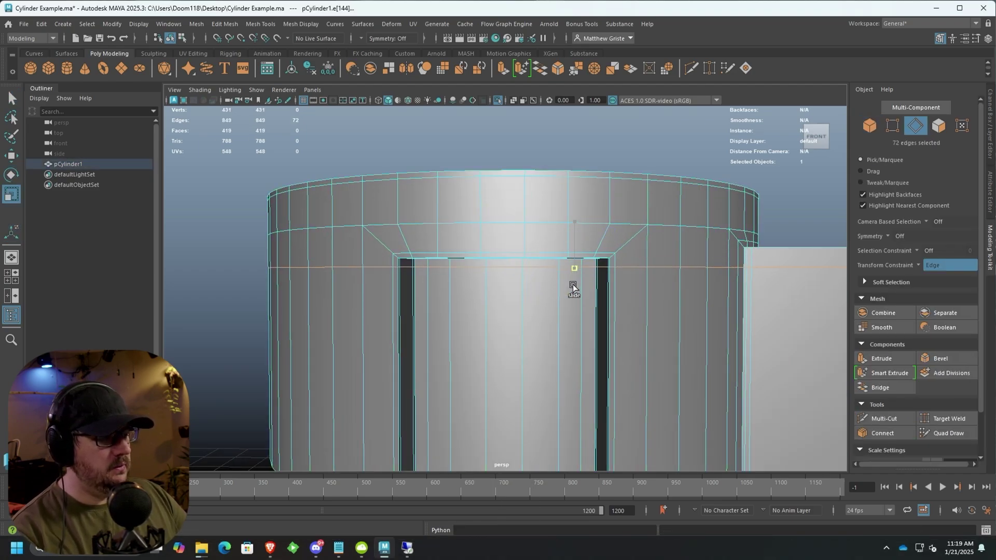
alt+drag(573, 213, 577, 243)
right_drag(577, 242, 576, 212)
scroll(639, 283, down, 5)
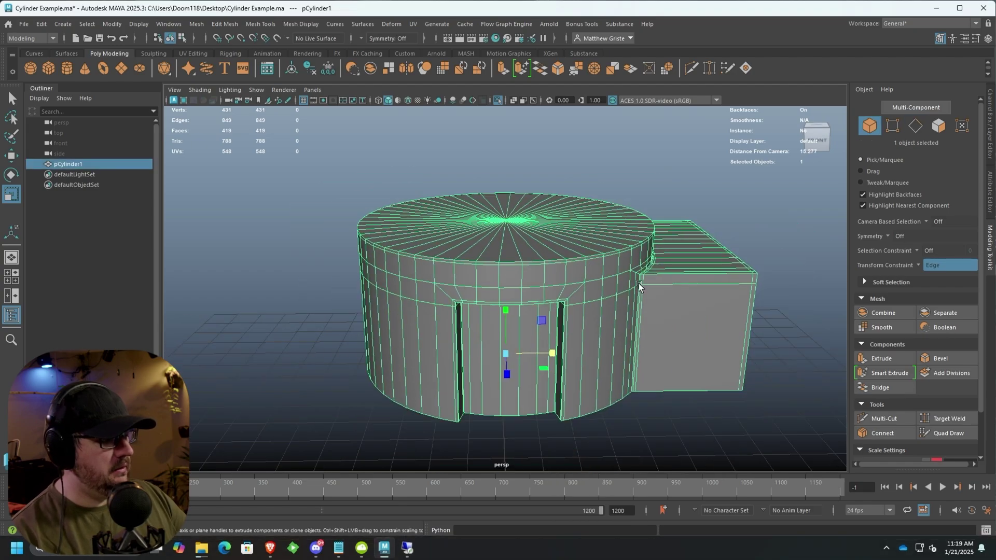
alt+drag(638, 283, 574, 256)
Step: Mirror the cylinder with Mesh > Mirror along Y about the Object pivot and return to object mode
click(196, 24)
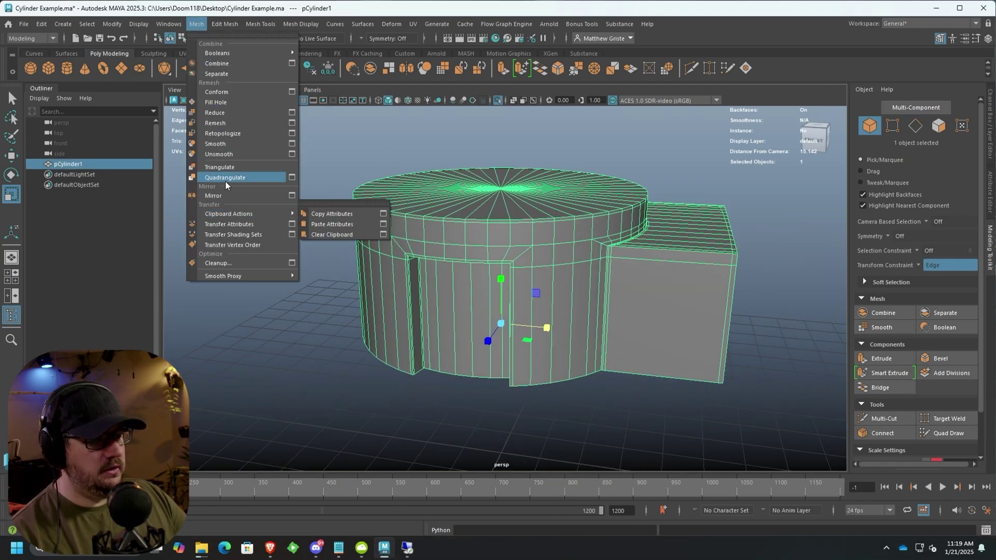
click(225, 195)
click(726, 307)
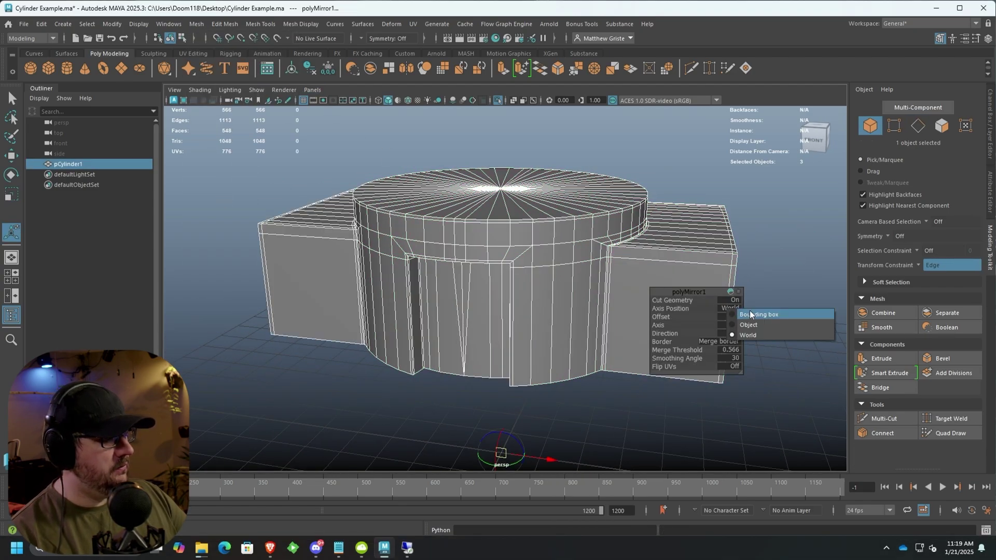
click(732, 319)
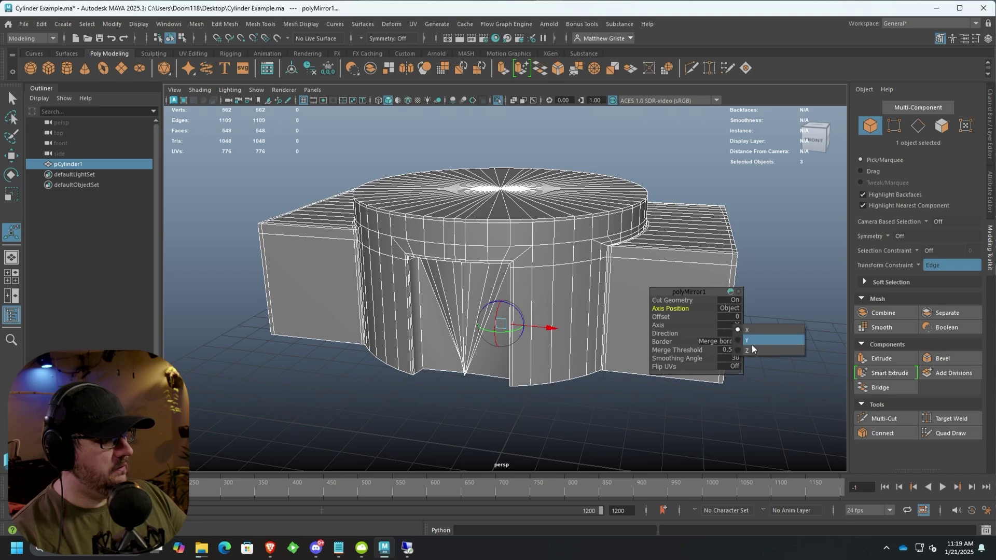
click(747, 340)
alt+drag(598, 370, 514, 269)
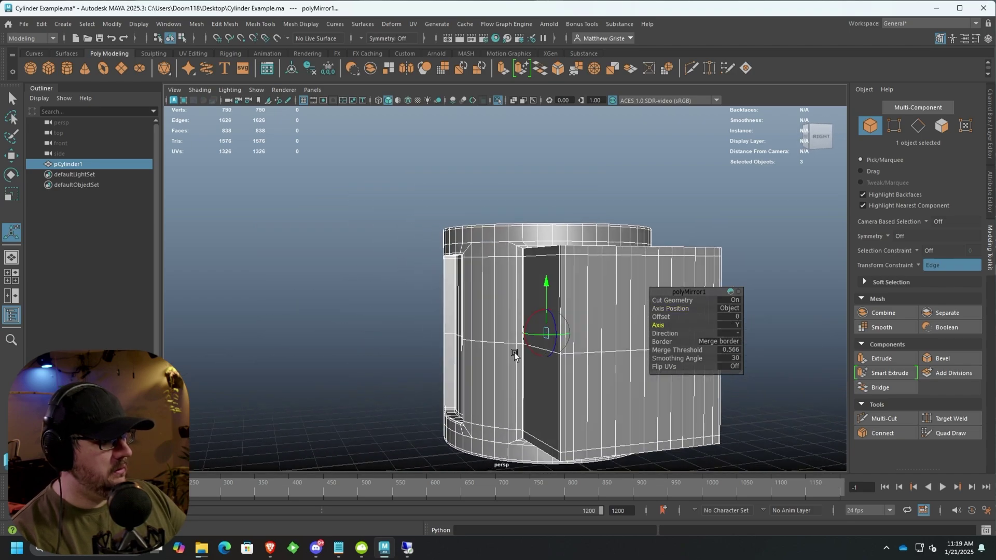
right_drag(514, 269, 546, 226)
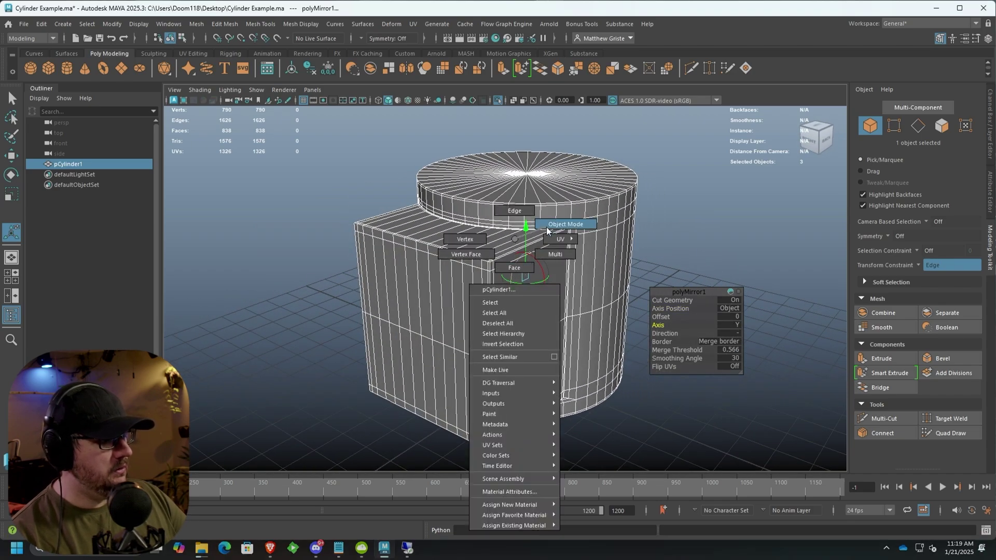
Step: Inspect the smoothed mirrored model from the front and above, then select the cylinder for a closer look
key(3)
click(666, 296)
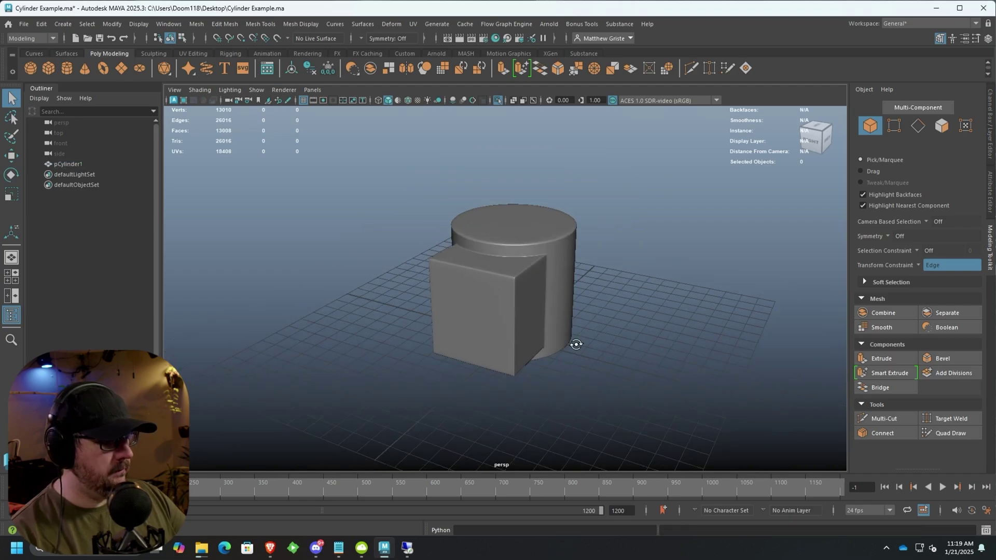
mouse_move(574, 344)
alt+mouse_down()
mouse_move(705, 321)
mouse_move(658, 329)
mouse_move(732, 340)
mouse_move(795, 307)
mouse_move(708, 307)
mouse_move(668, 340)
alt+mouse_up()
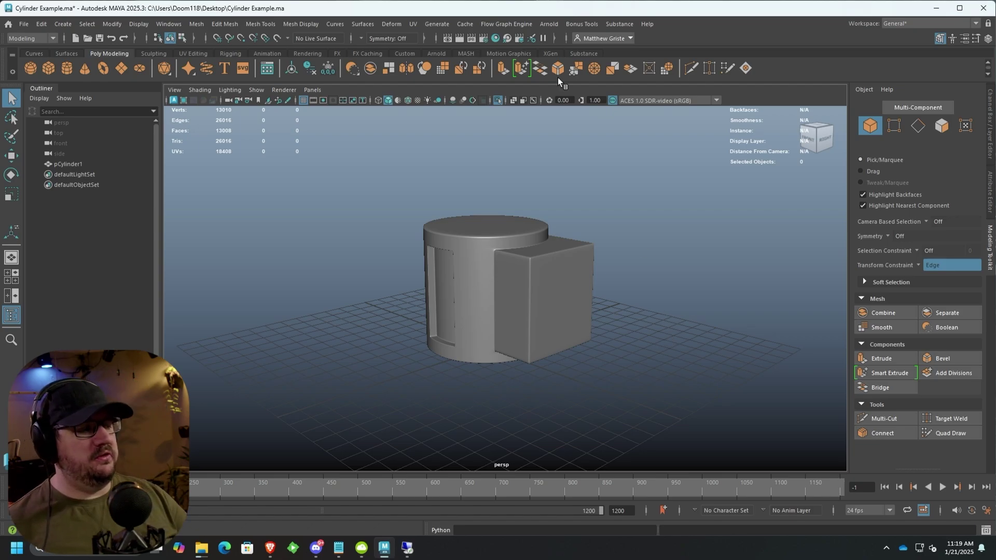
scroll(493, 280, up, 3)
scroll(463, 204, up, 5)
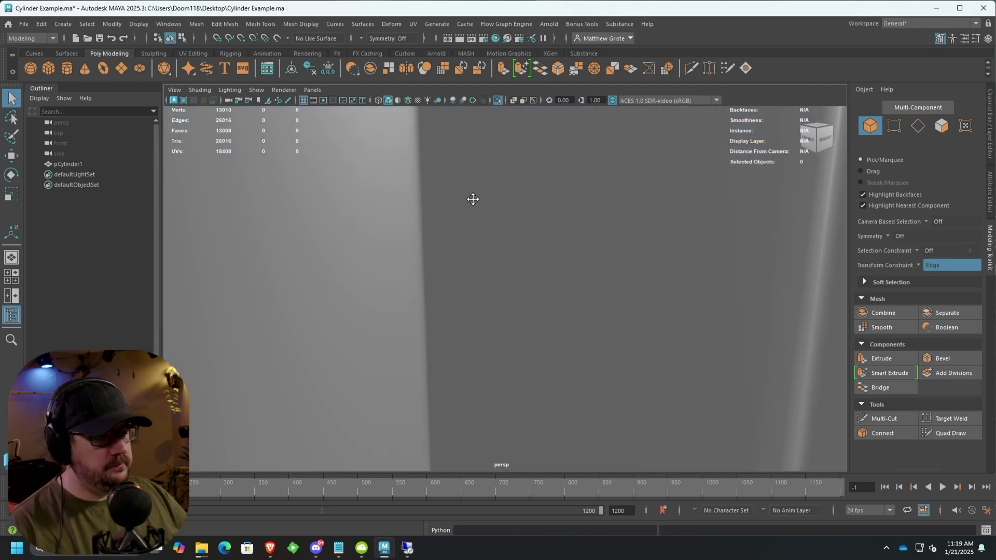
scroll(472, 200, down, 3)
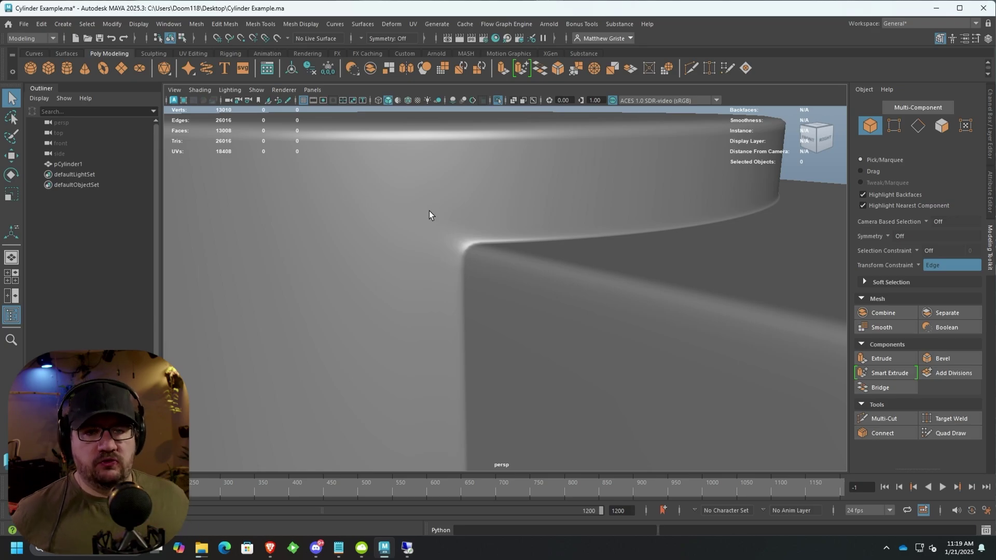
scroll(409, 197, down, 5)
alt+drag(411, 196, 404, 222)
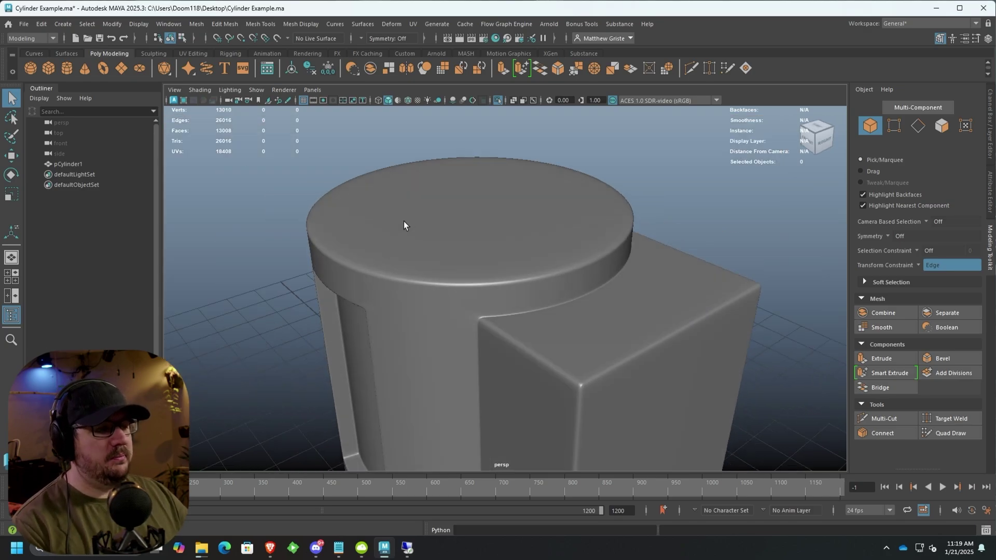
click(524, 206)
mouse_move(485, 252)
alt+mouse_down()
mouse_move(577, 214)
mouse_move(498, 309)
alt+mouse_up()
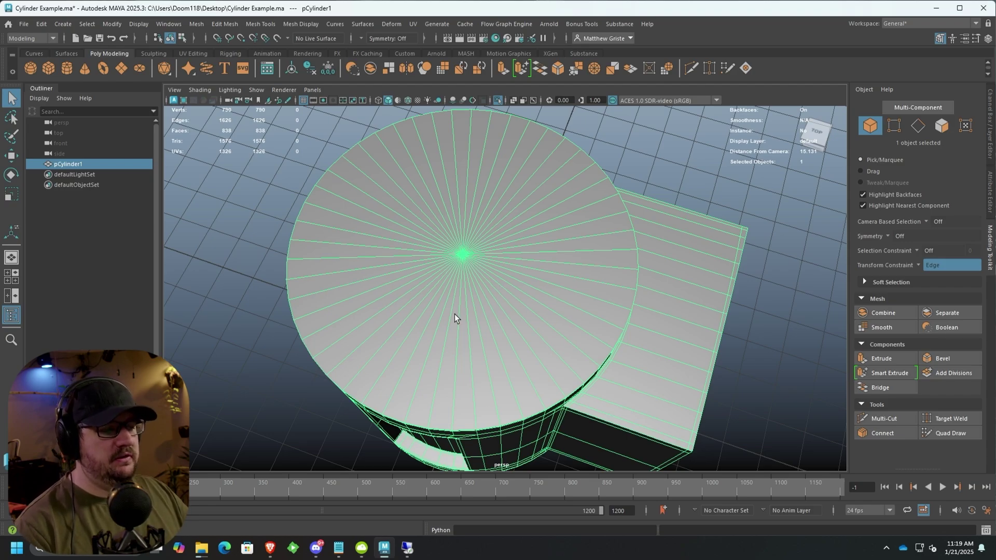
Step: Check the smoothed cylinder, then select it and turn smooth preview off to show the base cage
key(3)
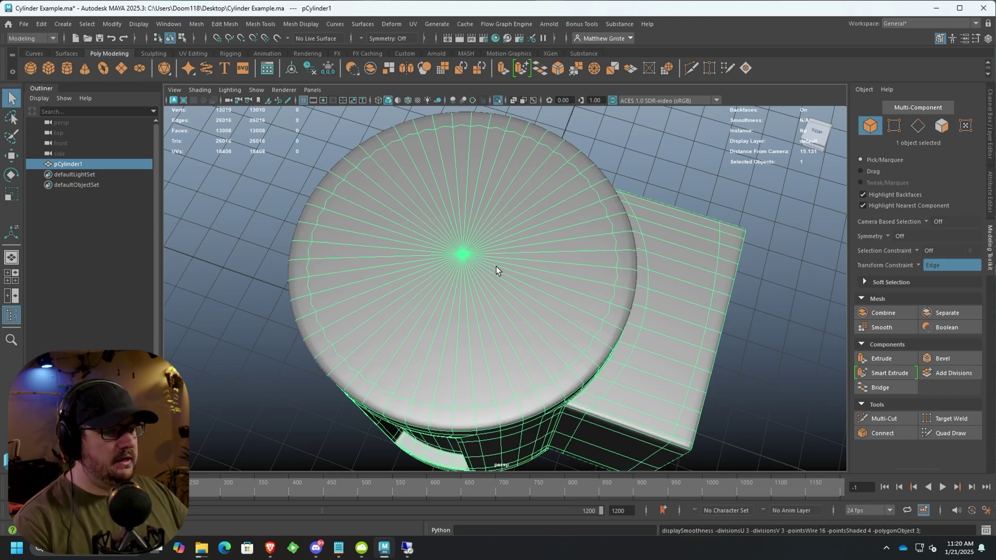
click(657, 196)
mouse_move(657, 196)
alt+mouse_down()
mouse_move(594, 209)
mouse_move(552, 237)
alt+mouse_up()
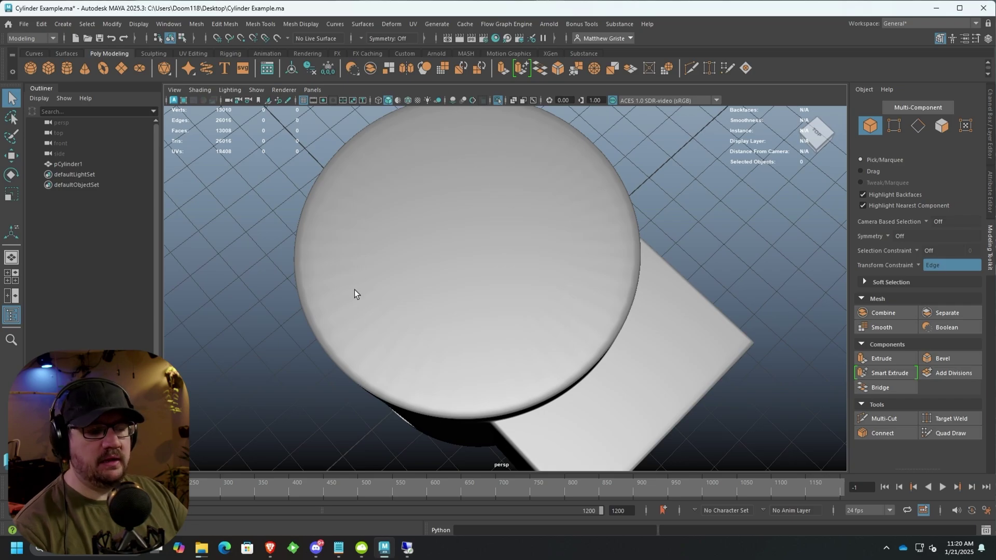
click(460, 223)
key(1)
mouse_move(402, 251)
alt+mouse_down()
mouse_move(411, 235)
mouse_move(340, 243)
alt+mouse_up()
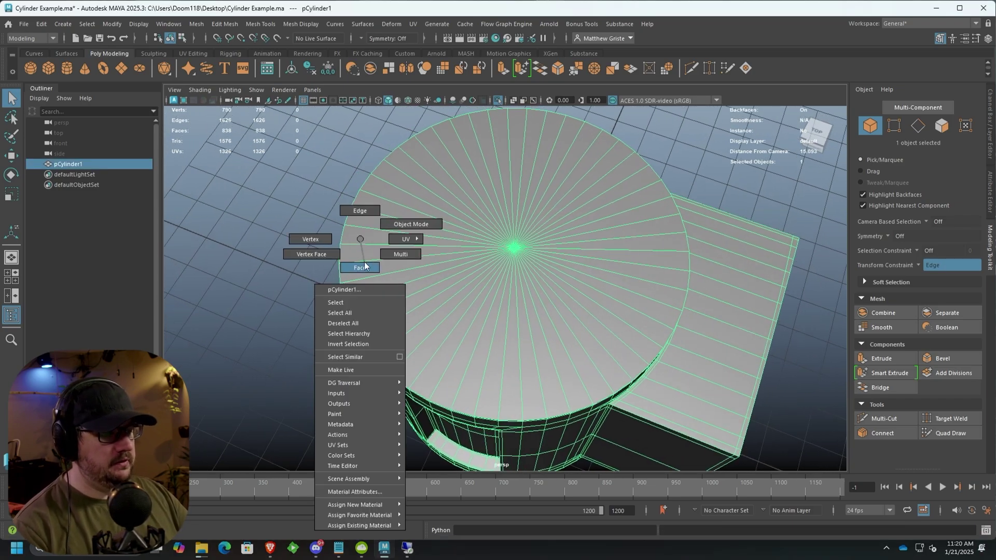
Step: Select all the faces of the cylinder's top cap in face mode
right_drag(360, 244, 362, 266)
click(360, 244)
drag(360, 244, 594, 184)
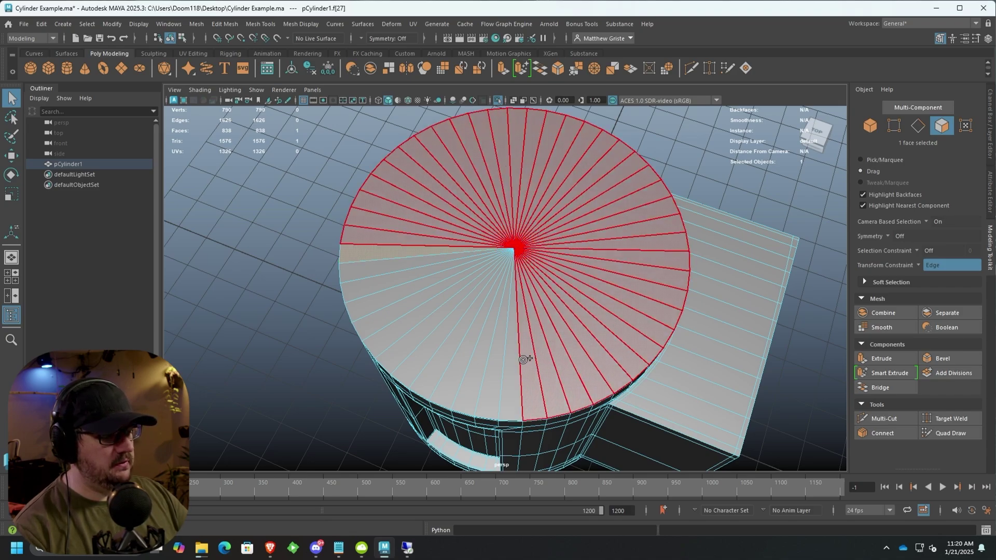
drag(593, 184, 355, 274)
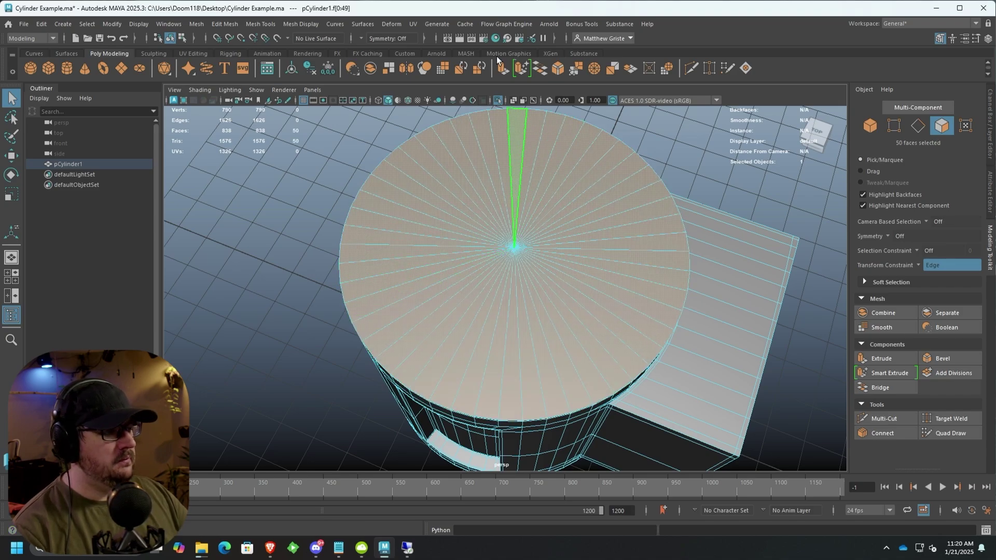
Step: Extrude the cap faces inward to form an outer rim and delete the inner cap faces
click(499, 63)
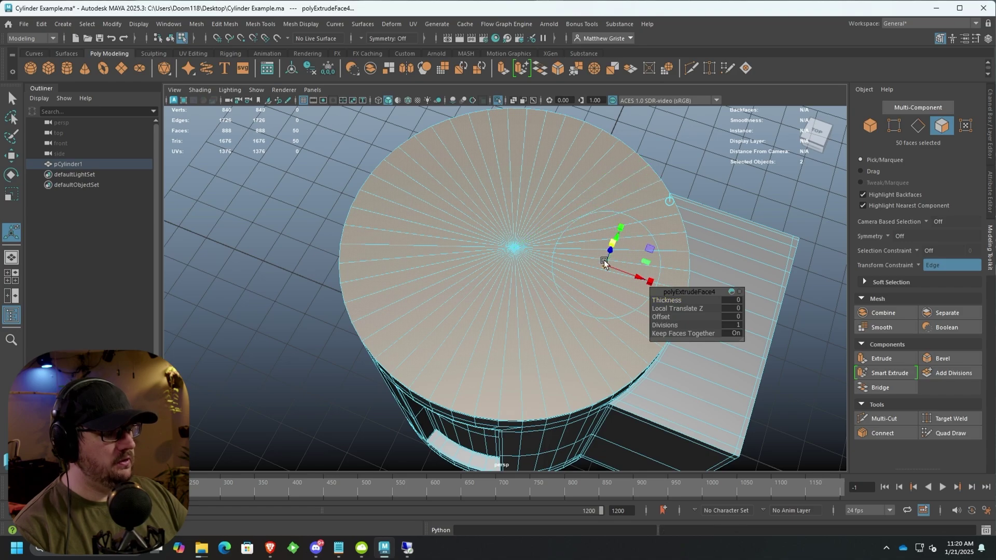
drag(604, 259, 592, 260)
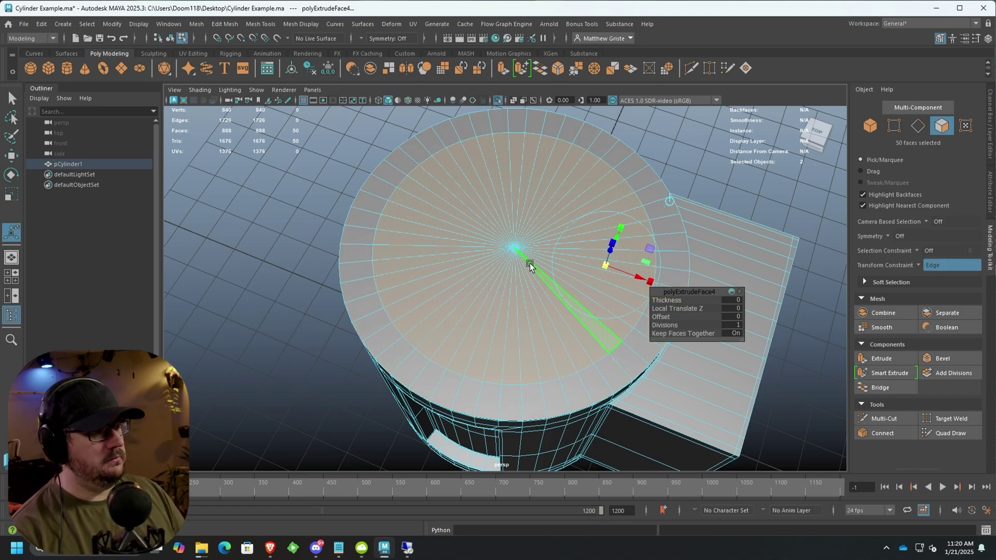
key(Delete)
mouse_move(530, 263)
alt+mouse_down()
mouse_move(476, 293)
mouse_move(461, 334)
alt+mouse_up()
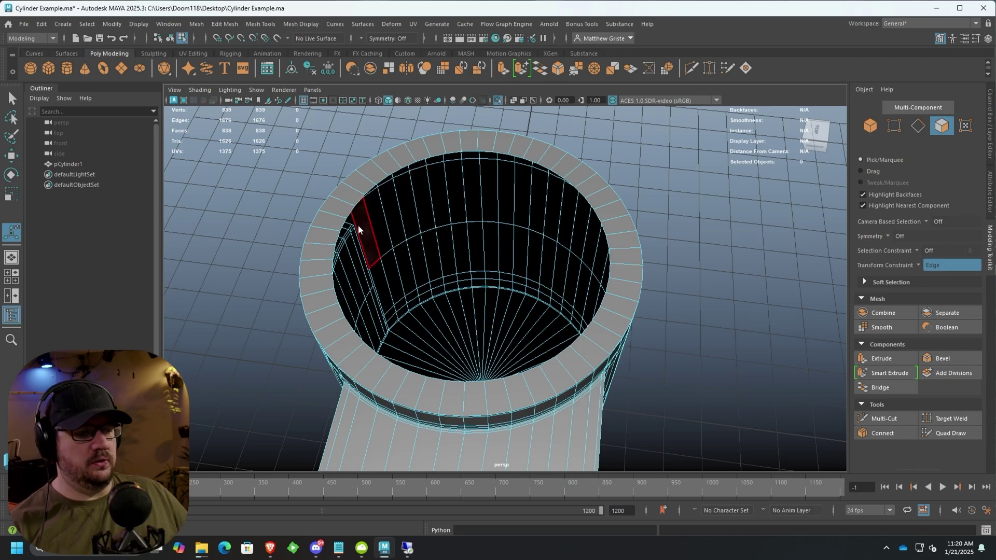
right_drag(358, 226, 364, 201)
double_click(365, 193)
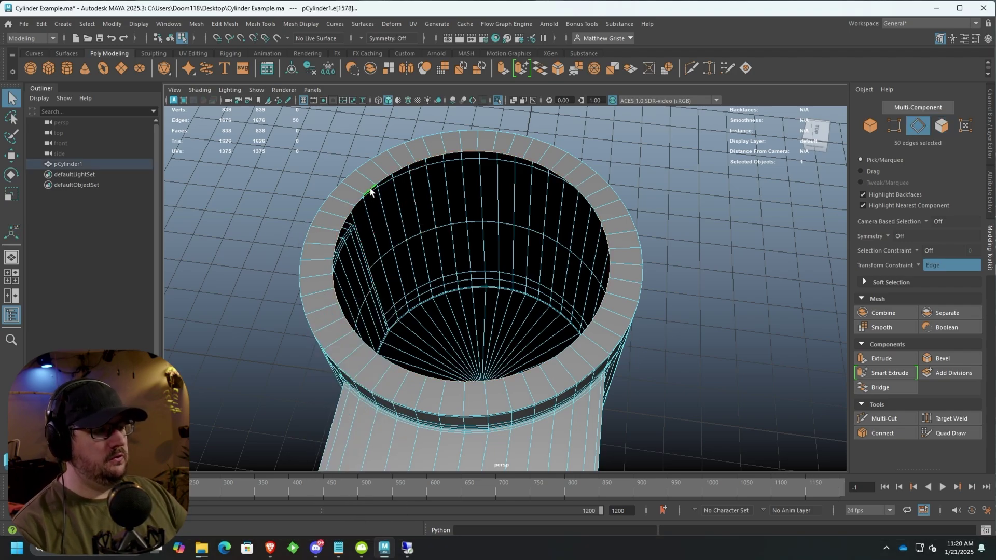
mouse_move(490, 211)
alt+mouse_down()
mouse_move(585, 199)
mouse_move(607, 222)
alt+mouse_up()
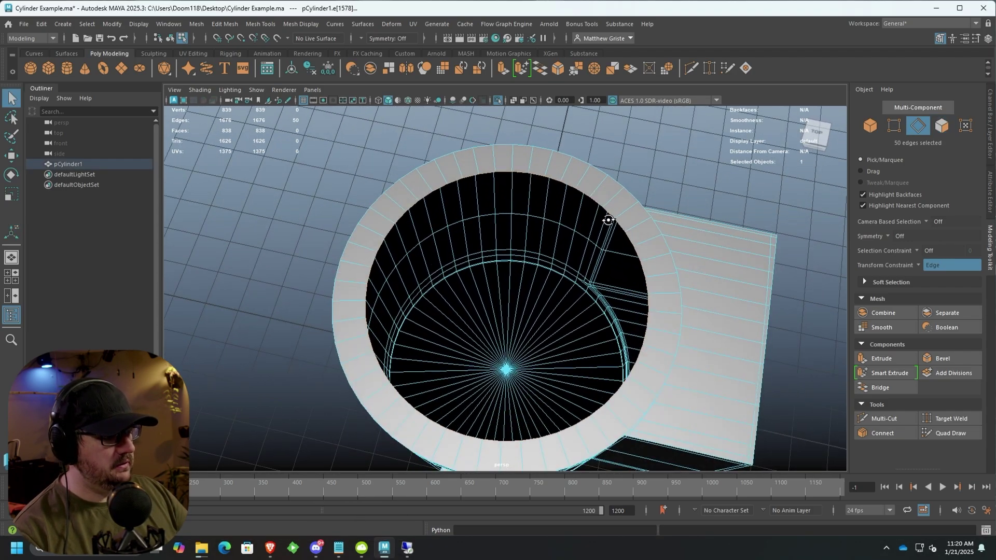
ctrl+click(511, 172)
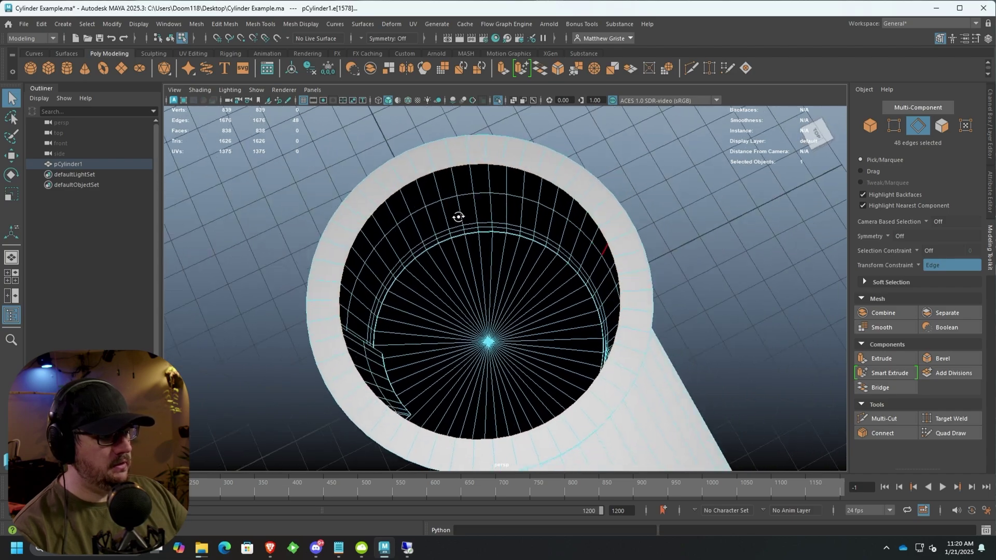
mouse_move(518, 174)
alt+mouse_down()
mouse_move(367, 198)
mouse_move(369, 236)
alt+mouse_up()
alt+drag(488, 300, 495, 278)
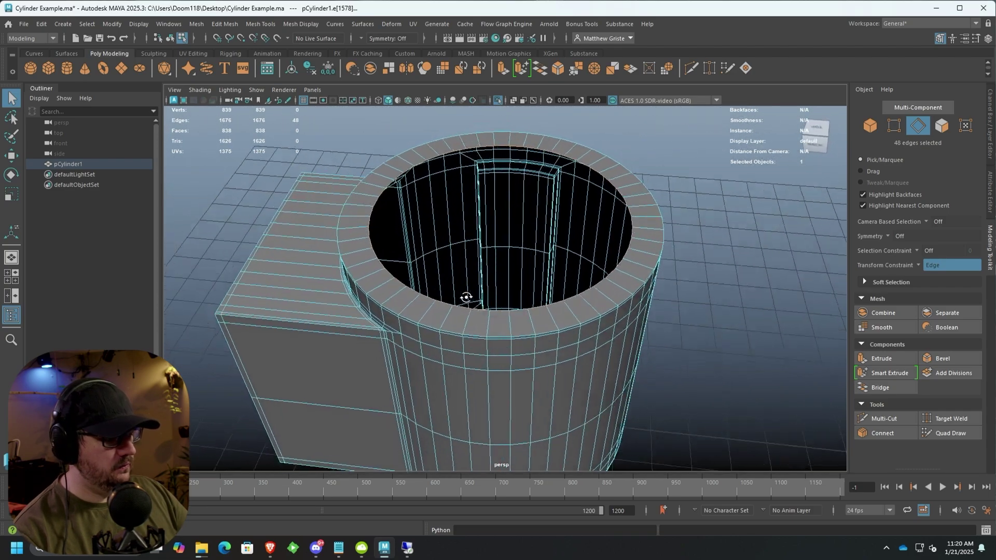
ctrl+click(494, 148)
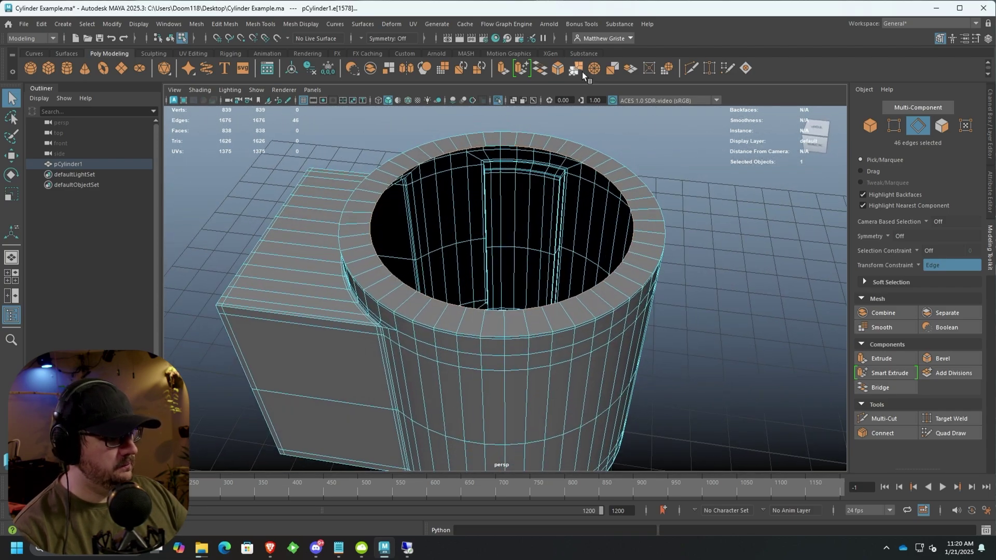
click(538, 68)
alt+drag(467, 186, 462, 234)
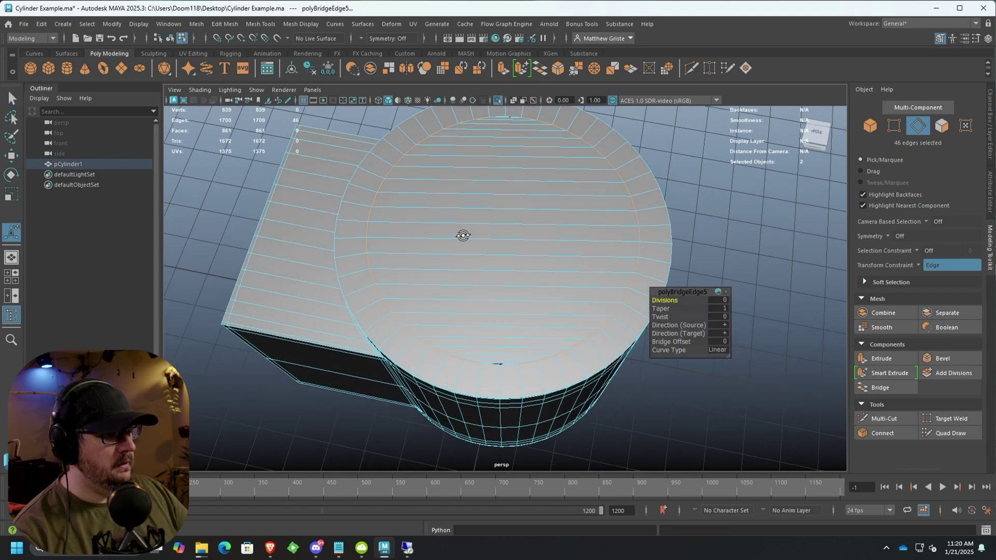
alt+right_drag(462, 234, 700, 322)
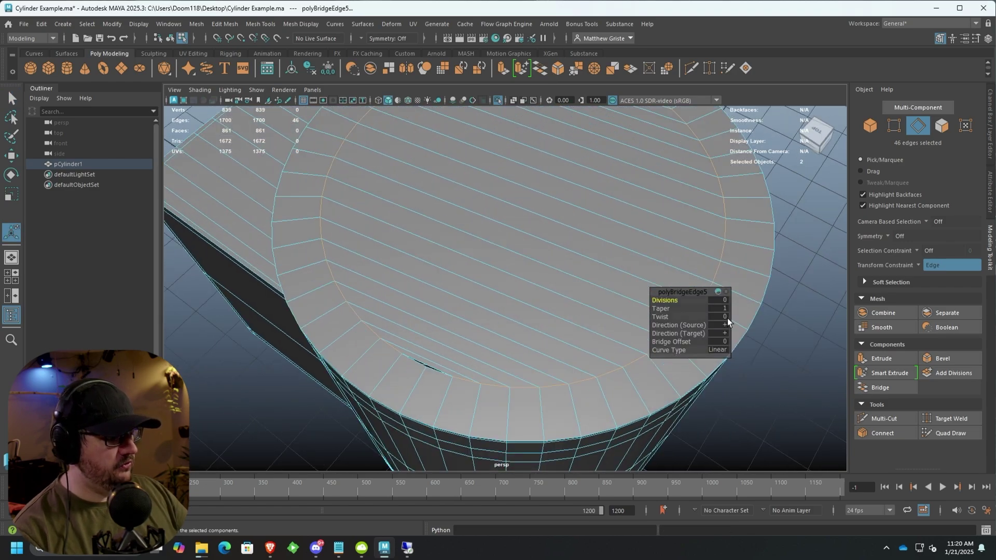
middle_drag(669, 300, 677, 300)
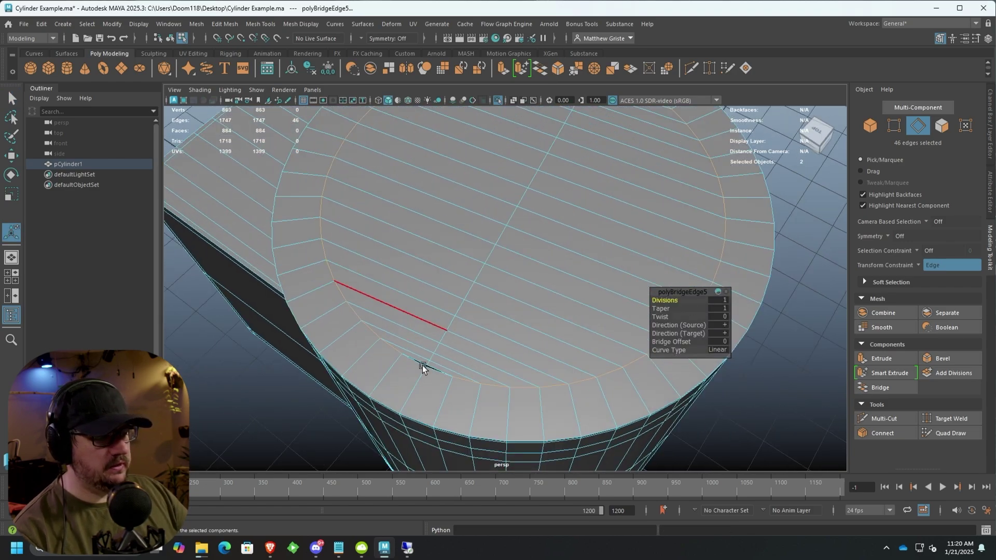
alt+drag(445, 273, 536, 270)
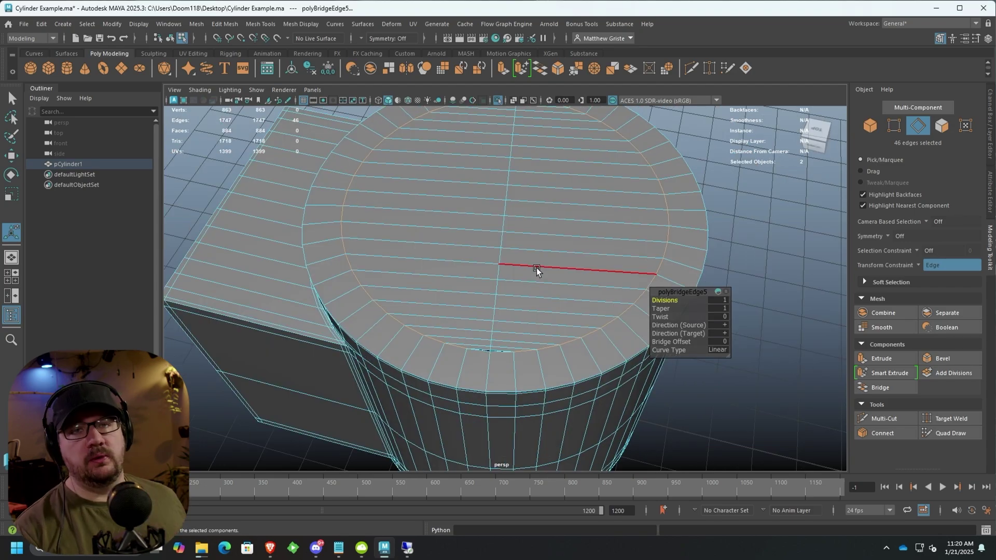
scroll(544, 271, down, 3)
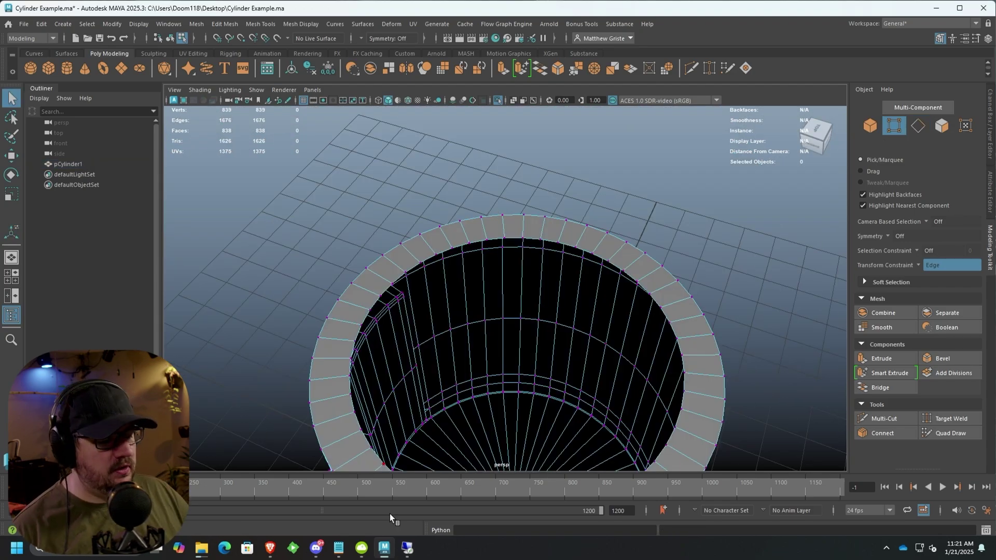
click(270, 549)
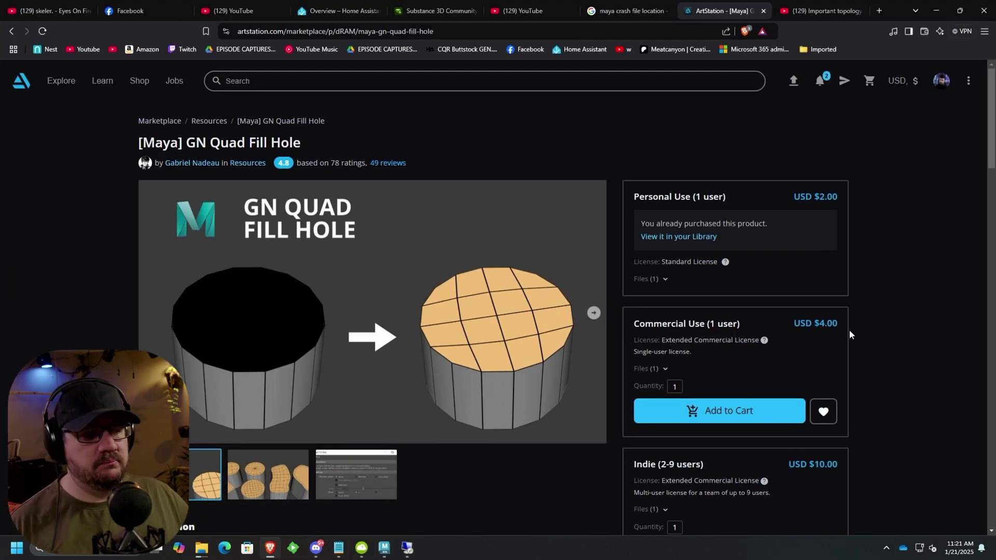
click(936, 10)
alt+middle_drag(530, 264, 530, 152)
mouse_move(530, 152)
alt+mouse_down()
mouse_move(527, 195)
mouse_move(622, 102)
alt+mouse_up()
Step: Fill the open top from a rim vertex with GN Quad Fill Hole using a 0.25 inset
click(523, 199)
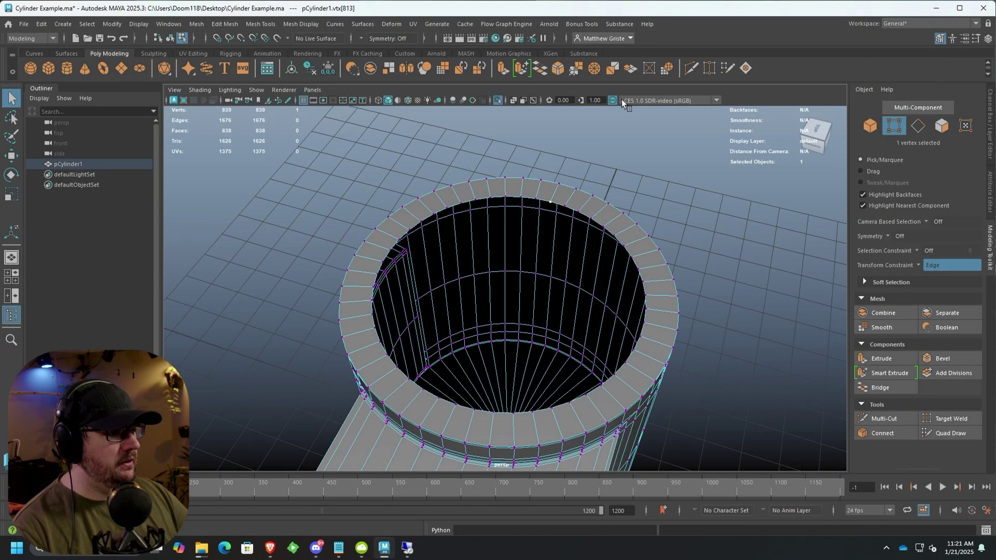
shift+click(743, 71)
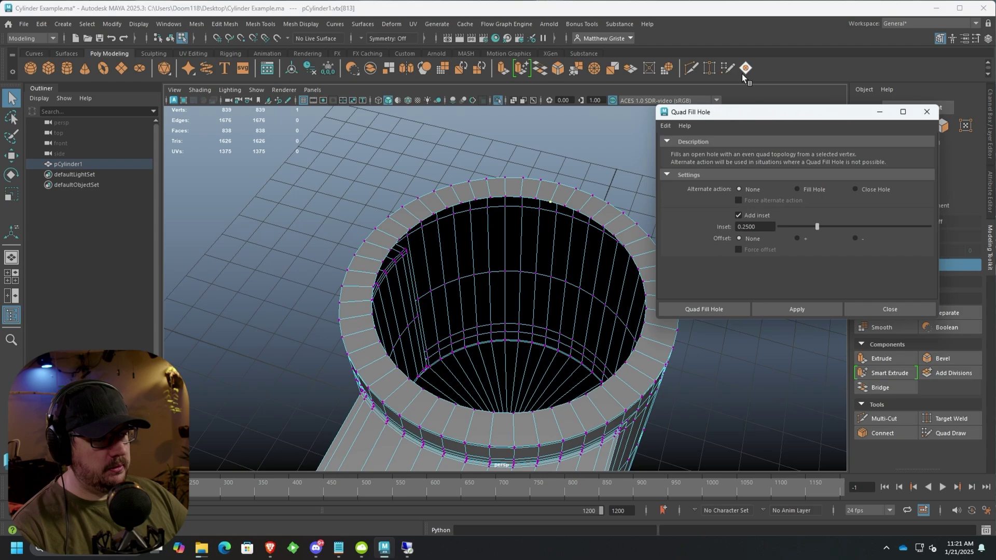
click(774, 310)
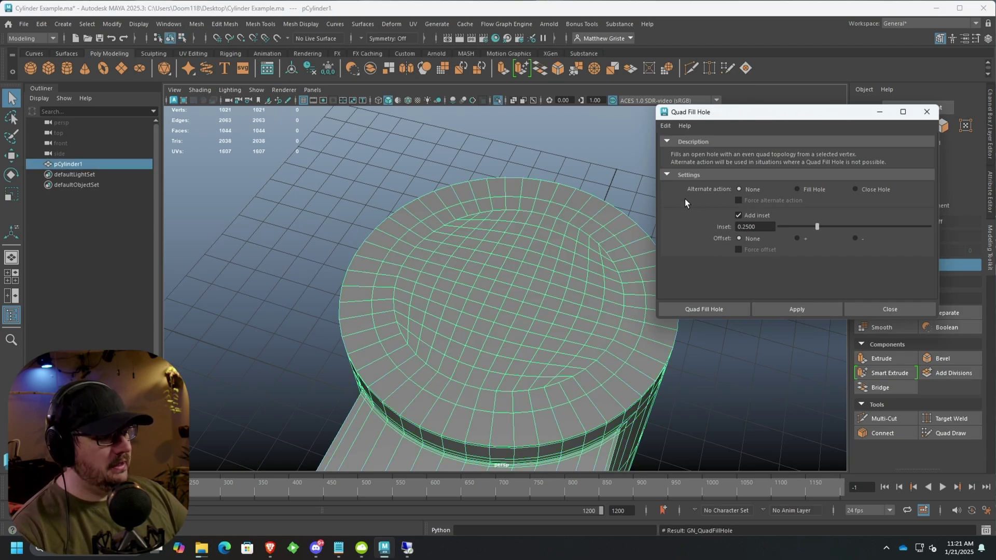
alt+drag(648, 309, 518, 284)
right_click(518, 285)
click(629, 195)
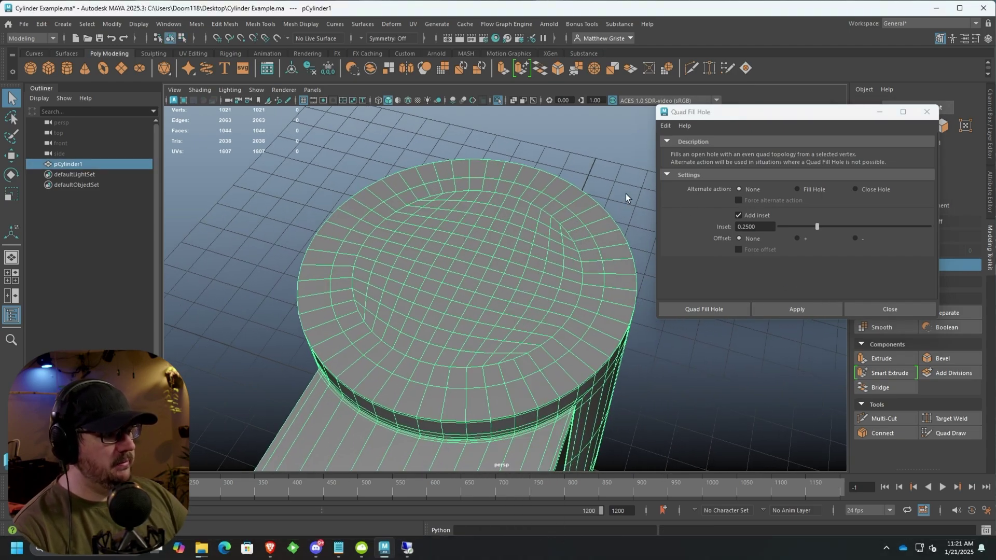
Step: Inspect the quad-filled cap, preview it smoothed and show the cylinder's wireframe
mouse_move(629, 196)
alt+mouse_down()
mouse_move(572, 253)
mouse_move(483, 207)
alt+mouse_up()
click(475, 262)
alt+drag(476, 262, 480, 305)
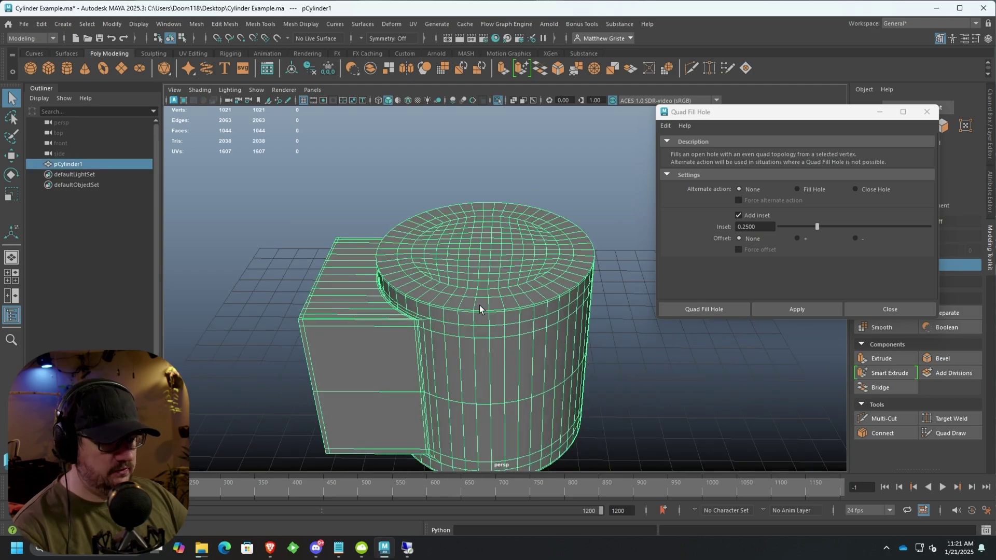
key(3)
click(577, 162)
alt+drag(577, 162, 486, 281)
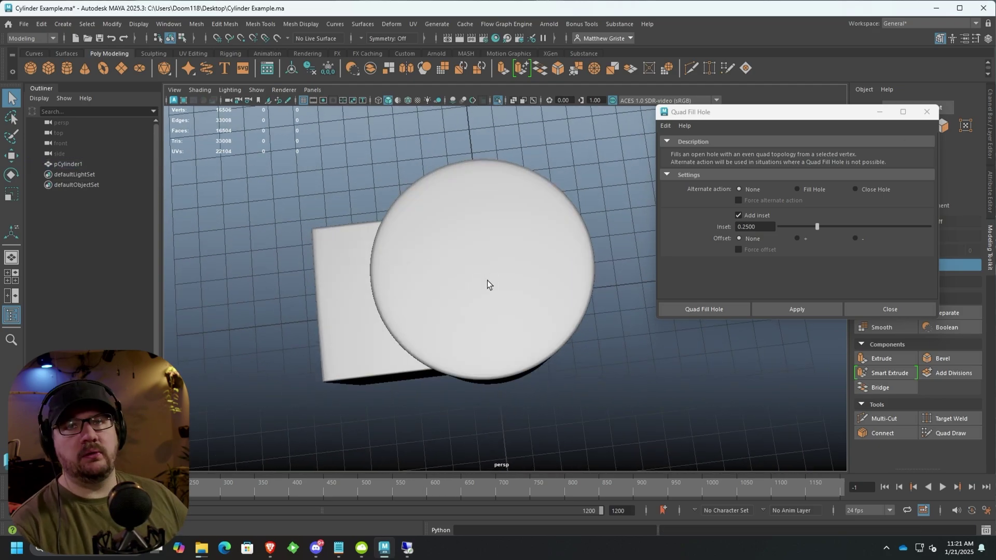
scroll(480, 195, up, 3)
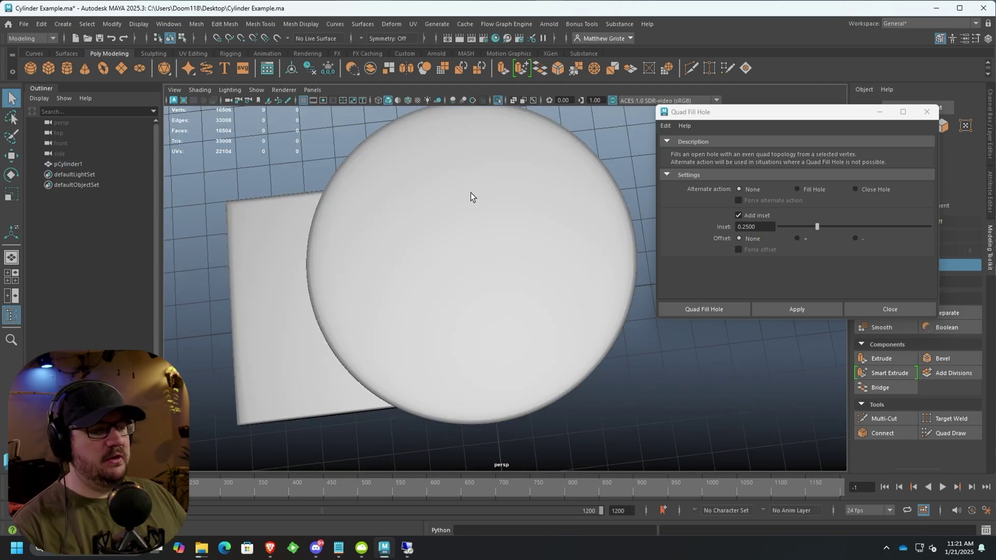
mouse_move(471, 192)
alt+mouse_down()
mouse_move(518, 137)
mouse_move(467, 153)
mouse_move(465, 185)
alt+mouse_up()
click(465, 184)
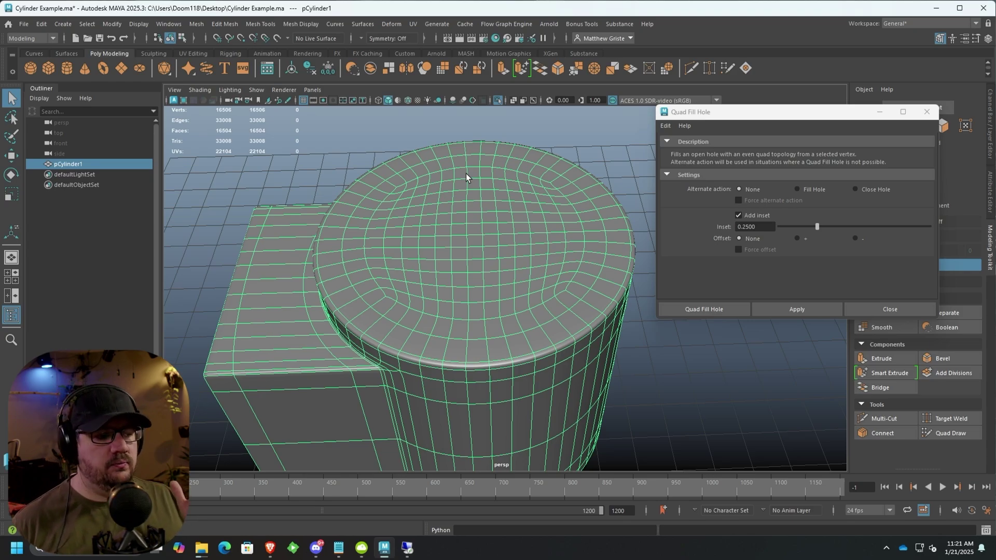
Step: Dismiss the Quad Fill Hole options dialog
click(885, 310)
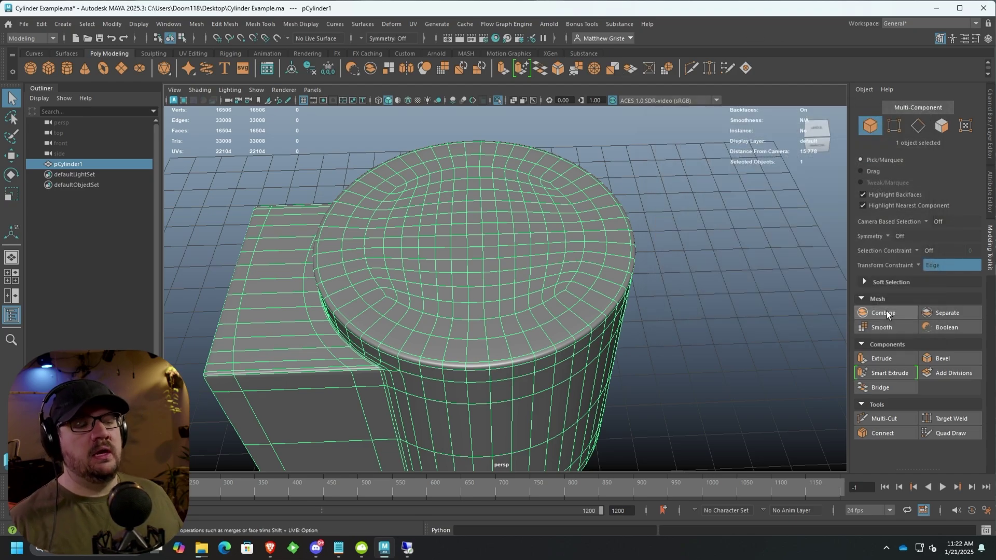